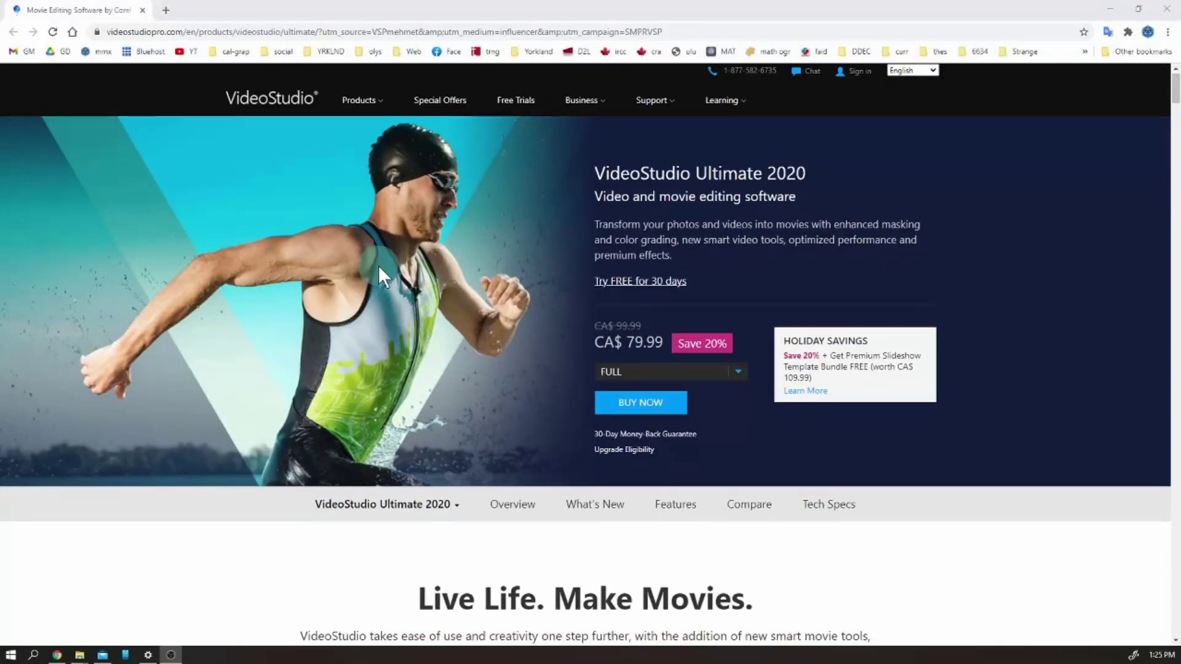
# Scroll to the included features and preview Slideshow Maker, Screen Recorder, DVD Burner and Ultimate Exclusives
pyautogui.scroll(-8, 379, 268)
pyautogui.scroll(-5, 377, 265)
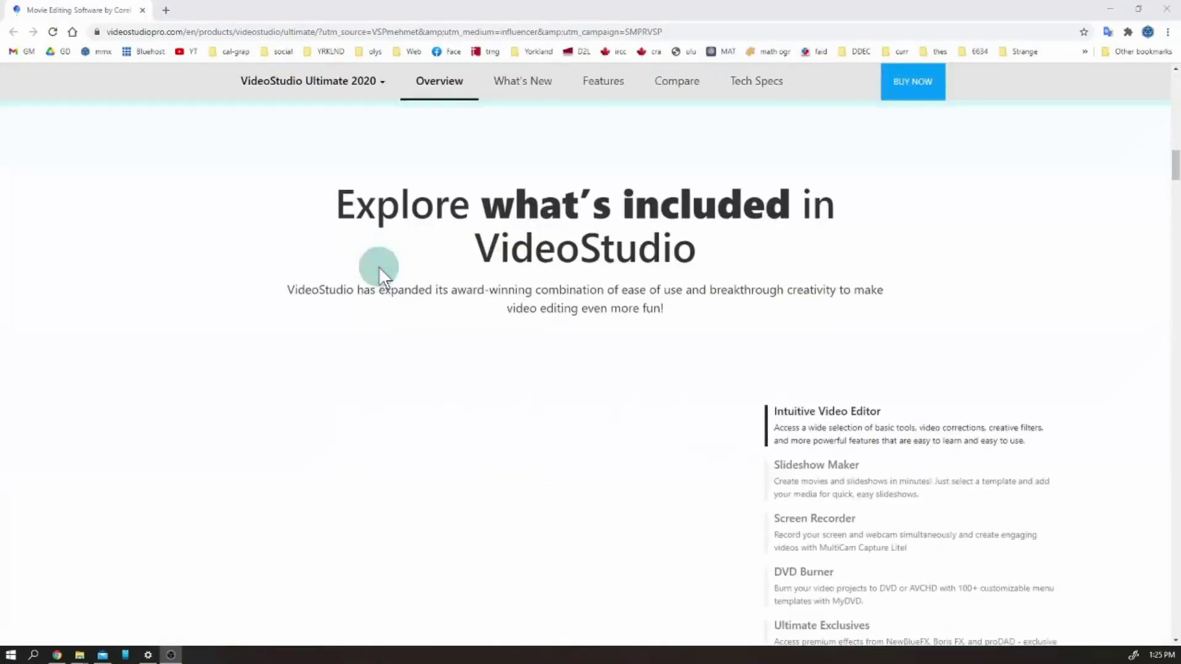
pyautogui.click(818, 408)
pyautogui.click(824, 453)
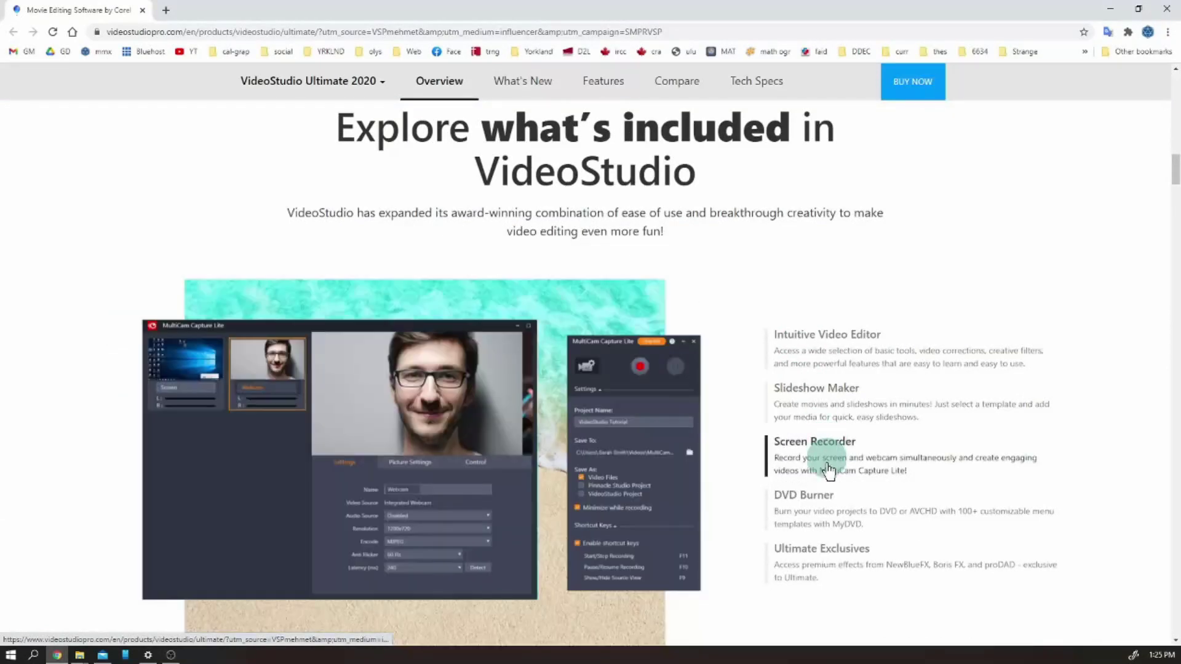
pyautogui.click(825, 508)
pyautogui.click(824, 548)
pyautogui.click(838, 374)
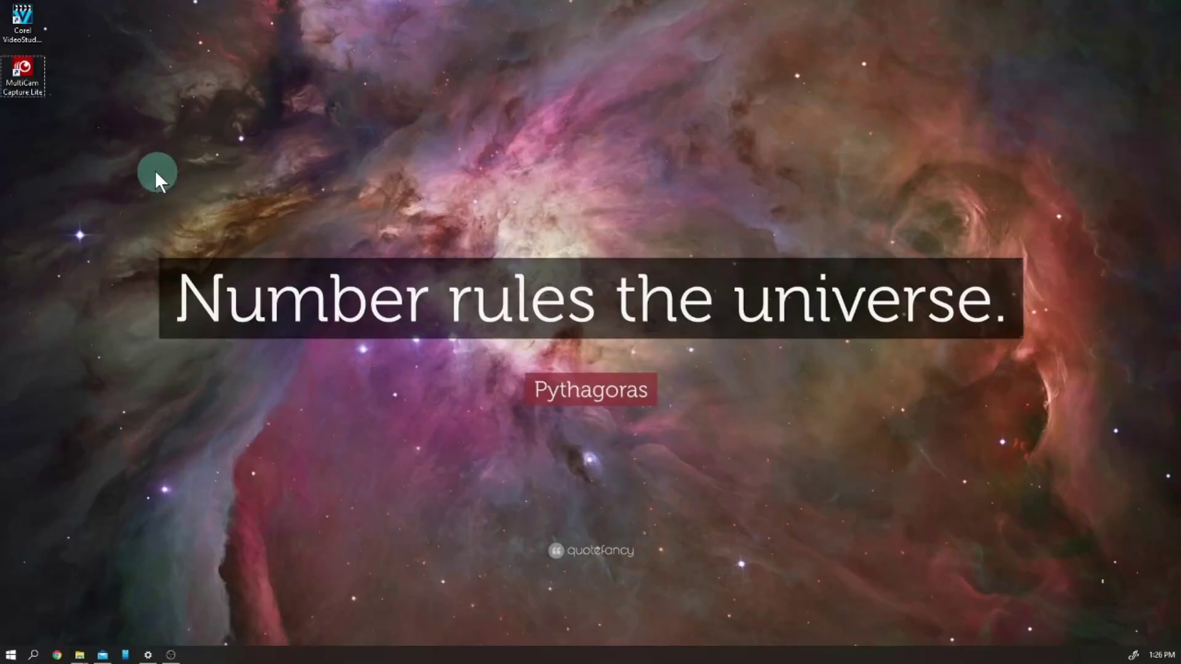
# Launch MultiCam Capture Lite, placing the capture window top-left and the compact recorder to the right
pyautogui.doubleClick(28, 79)
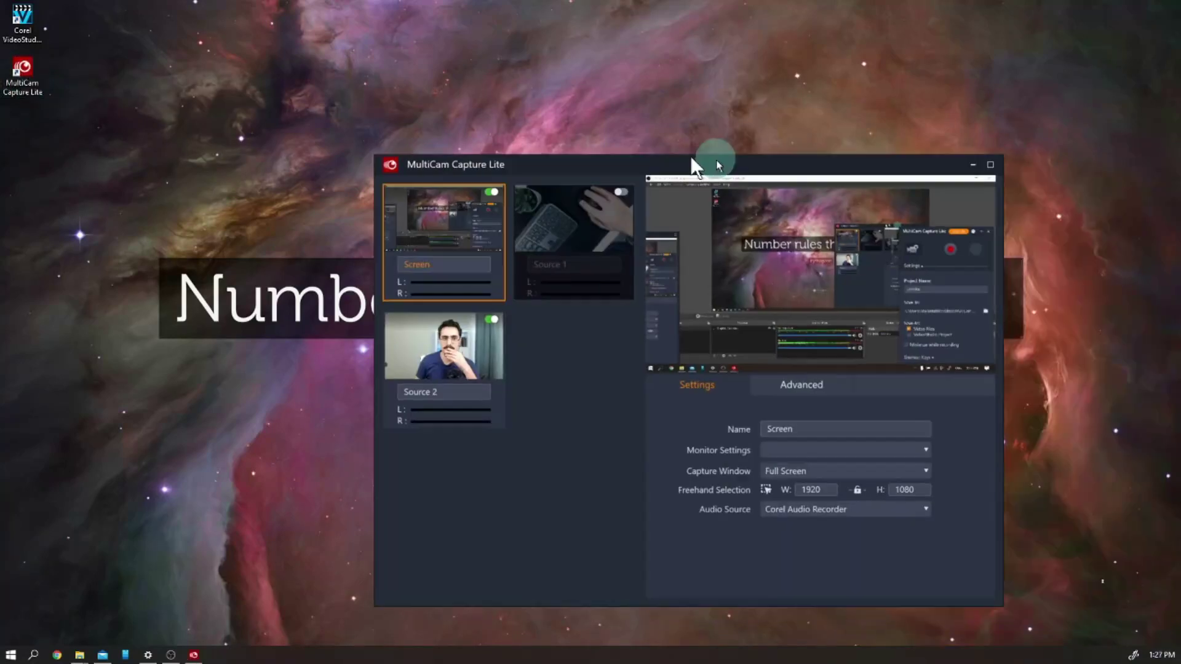
pyautogui.moveTo(690, 156); pyautogui.dragTo(469, 54)
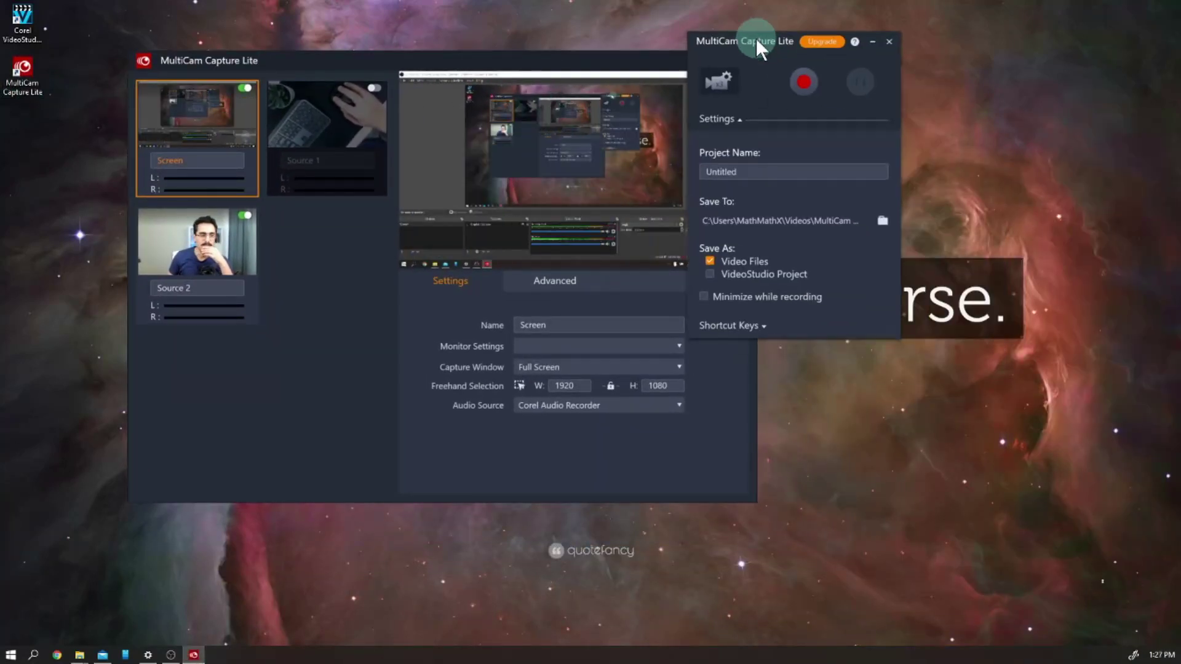
pyautogui.moveTo(755, 38); pyautogui.dragTo(882, 80)
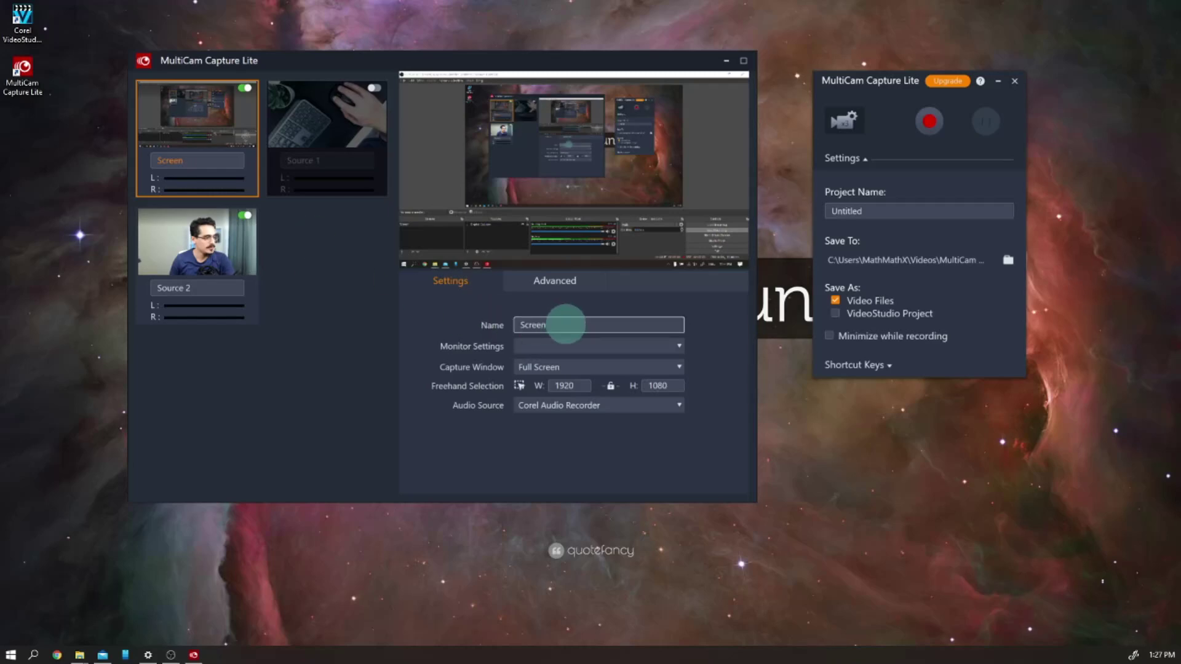
# Set the Screen source to capture the full desktop instead of only the SB220Q monitor
pyautogui.click(587, 345)
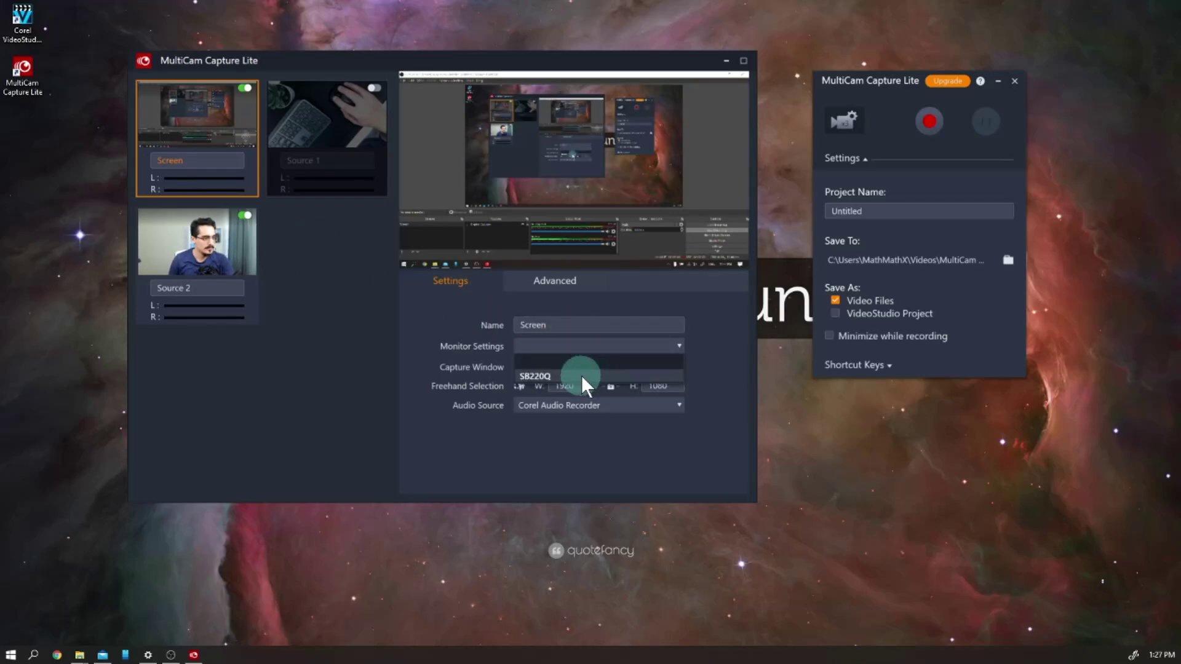
pyautogui.click(581, 375)
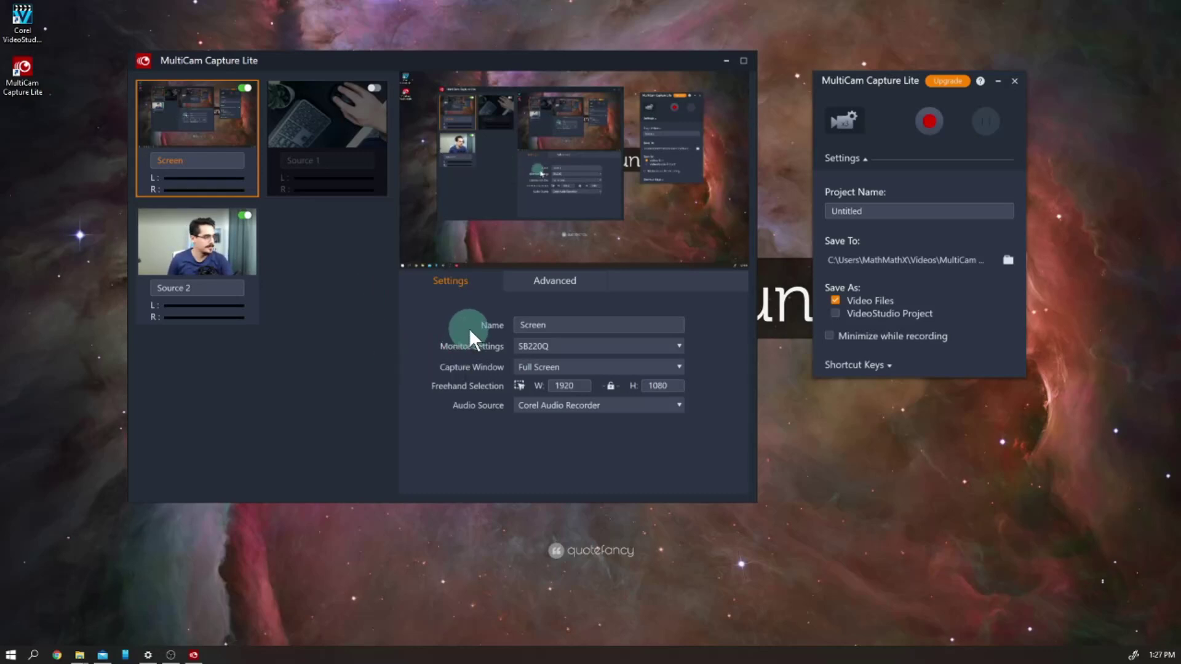
pyautogui.click(557, 345)
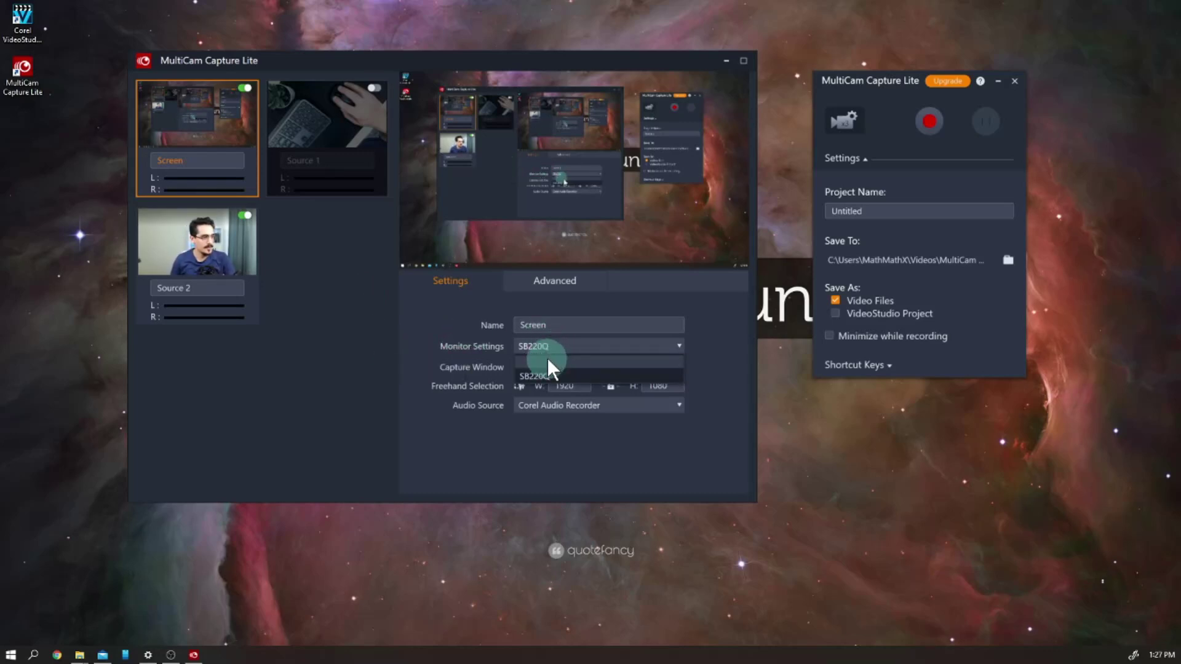
pyautogui.click(548, 360)
# Open This PC in File Explorer on the right and show Source 2's webcam settings
pyautogui.doubleClick(406, 82)
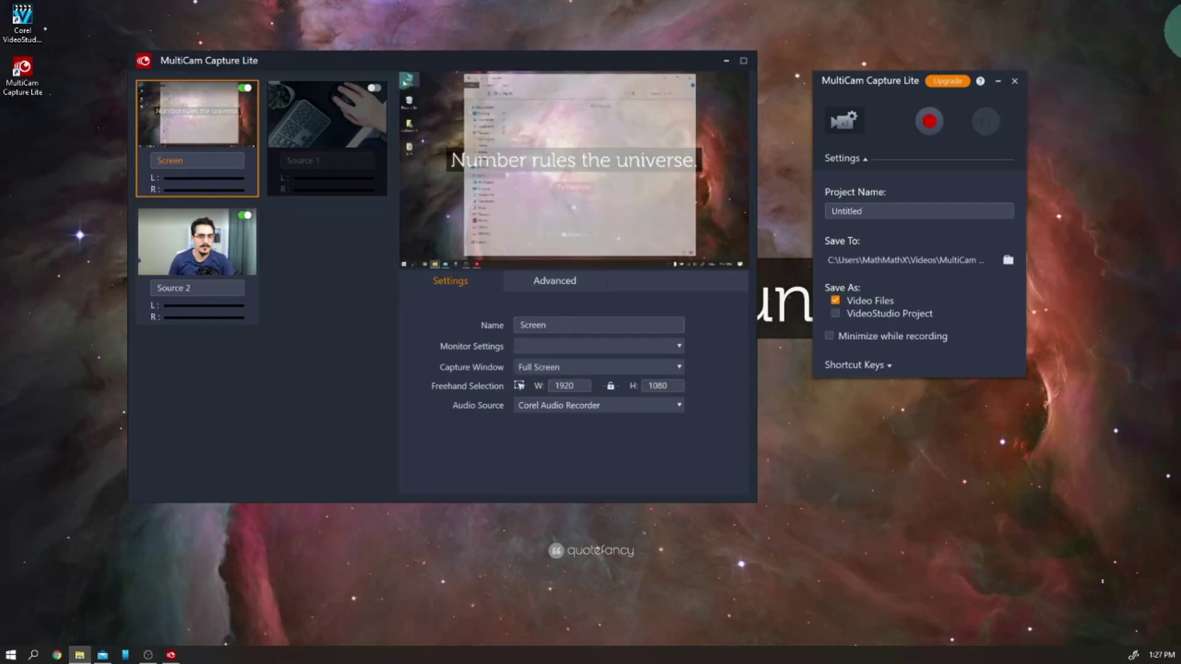
pyautogui.moveTo(508, 79); pyautogui.dragTo(526, 100)
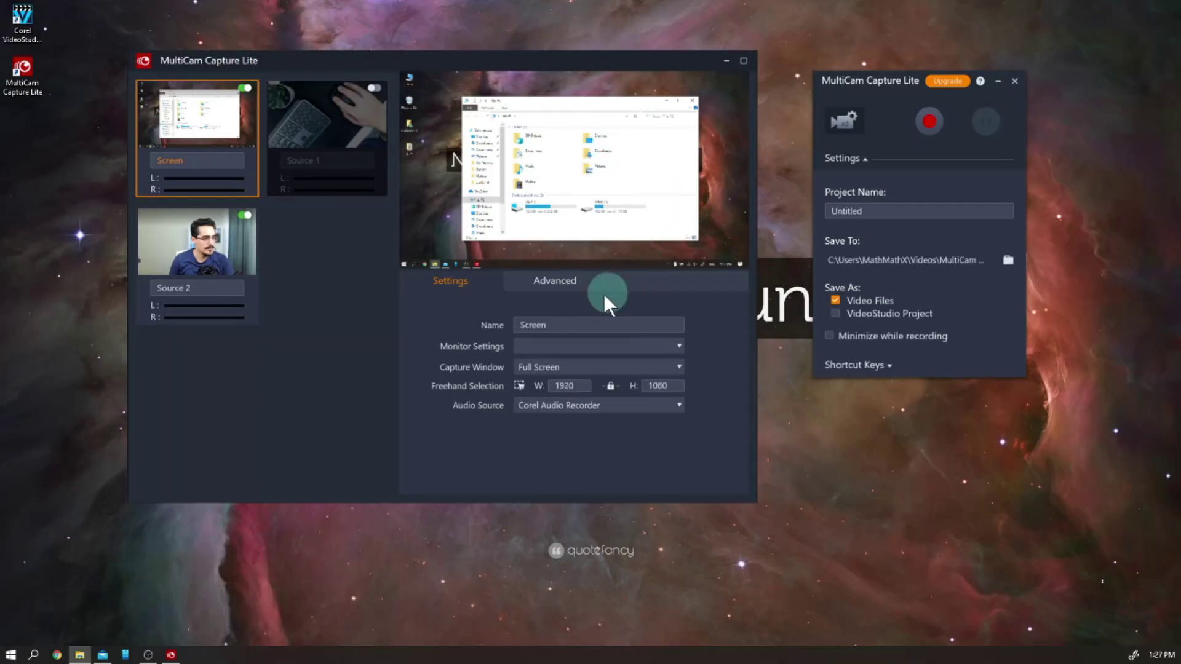
pyautogui.click(225, 250)
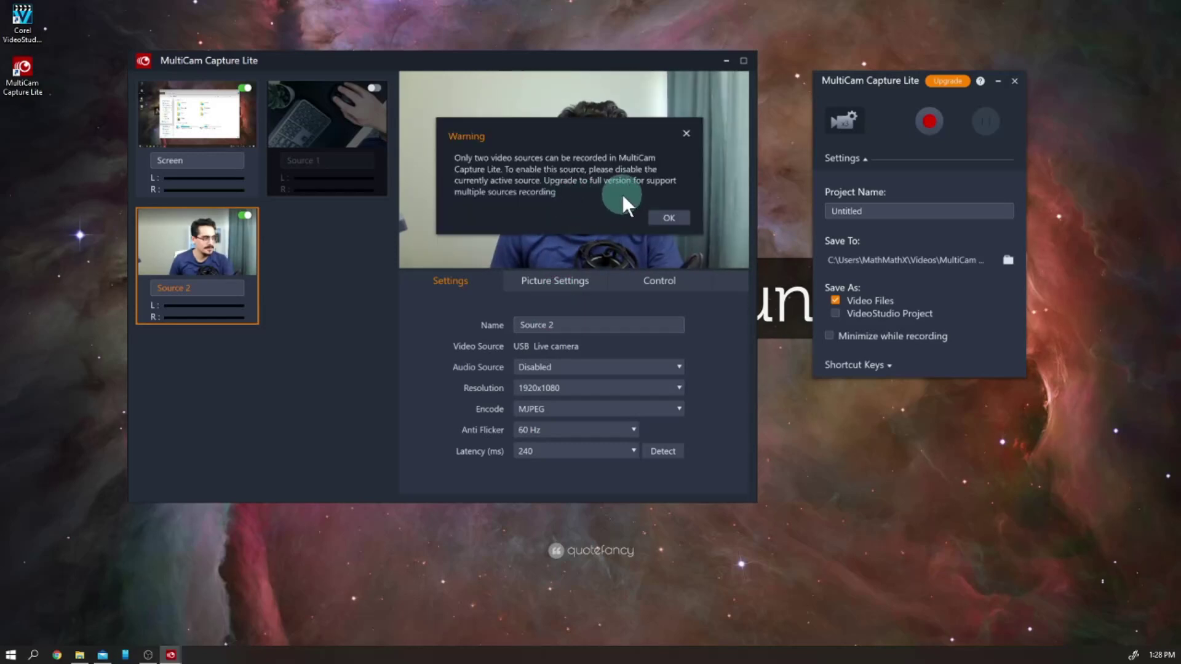
# Dismiss the two-source warning, turn off Source 2, enable Source 1 keyboard camera, and start recording the screen
pyautogui.click(669, 219)
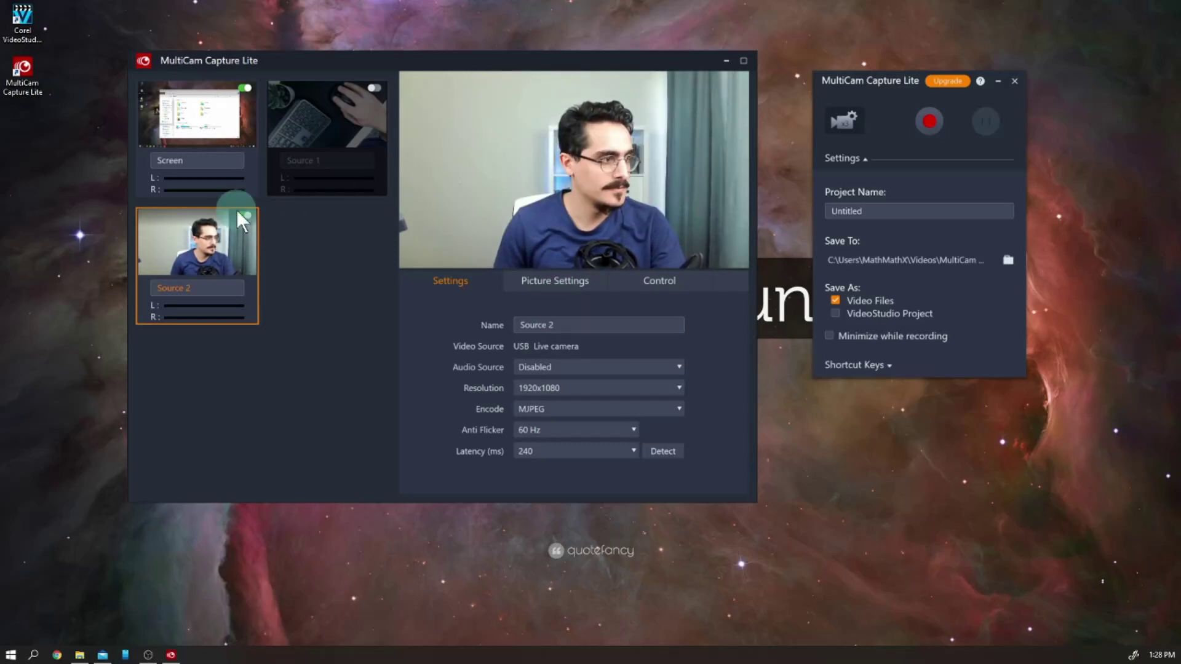
pyautogui.click(243, 215)
pyautogui.click(374, 108)
pyautogui.click(374, 86)
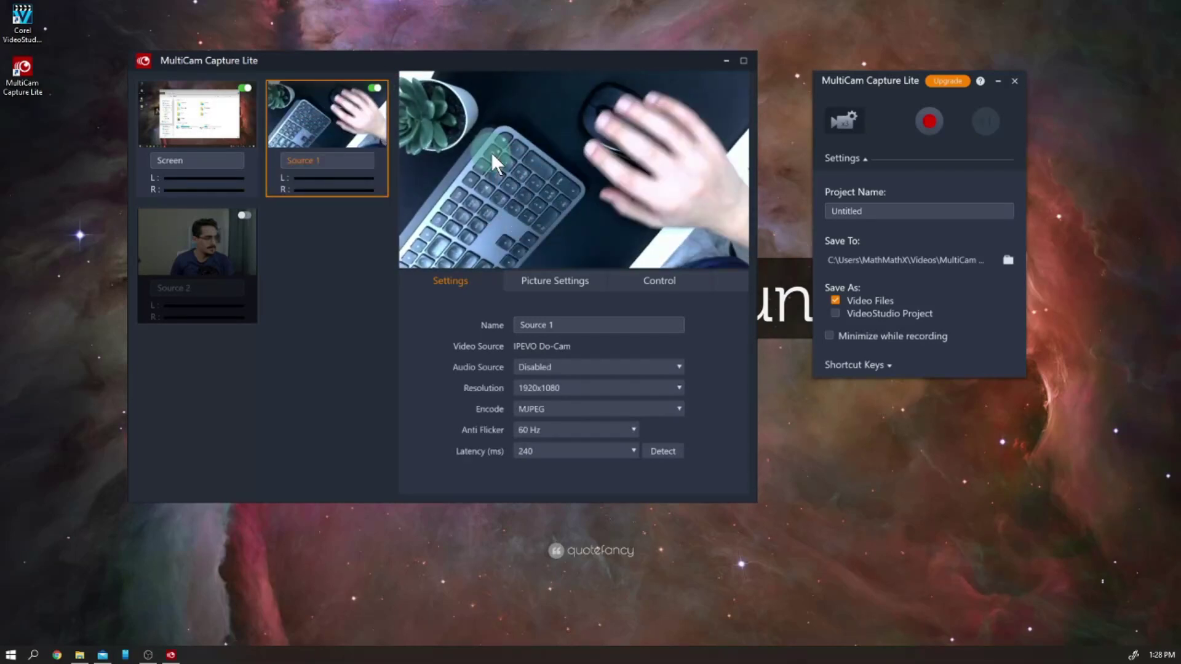
pyautogui.click(238, 119)
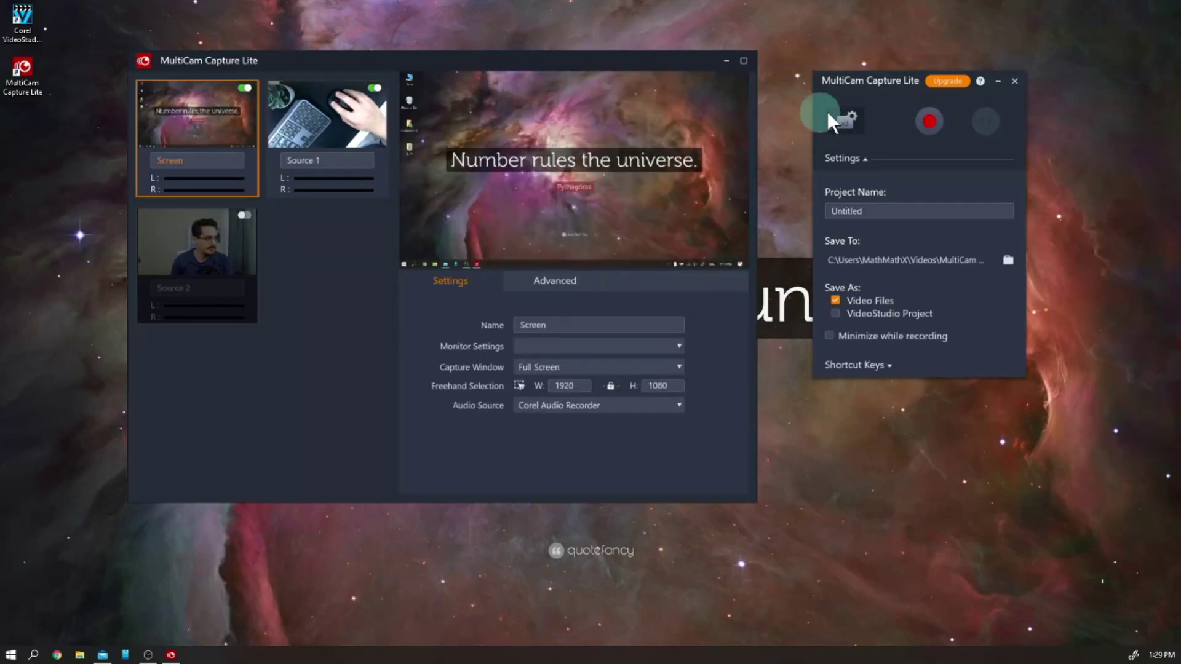
pyautogui.click(928, 115)
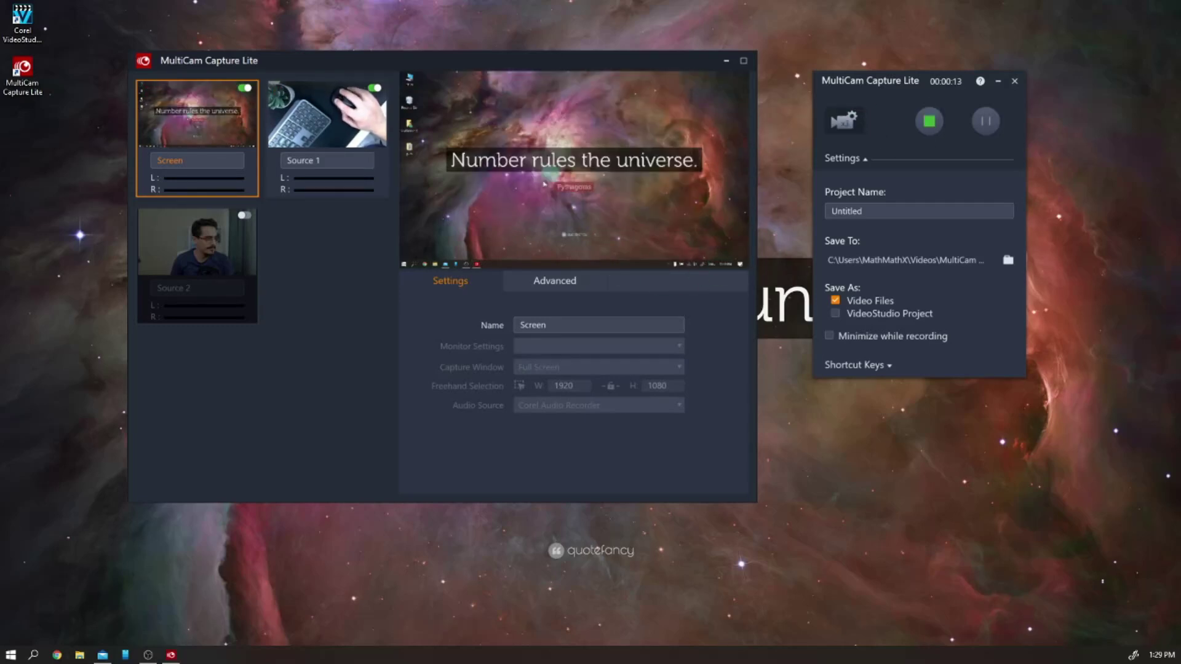
# Stop recording, then play back Screen.mp4 and Source 1.mov, skipping ahead in each
pyautogui.click(928, 114)
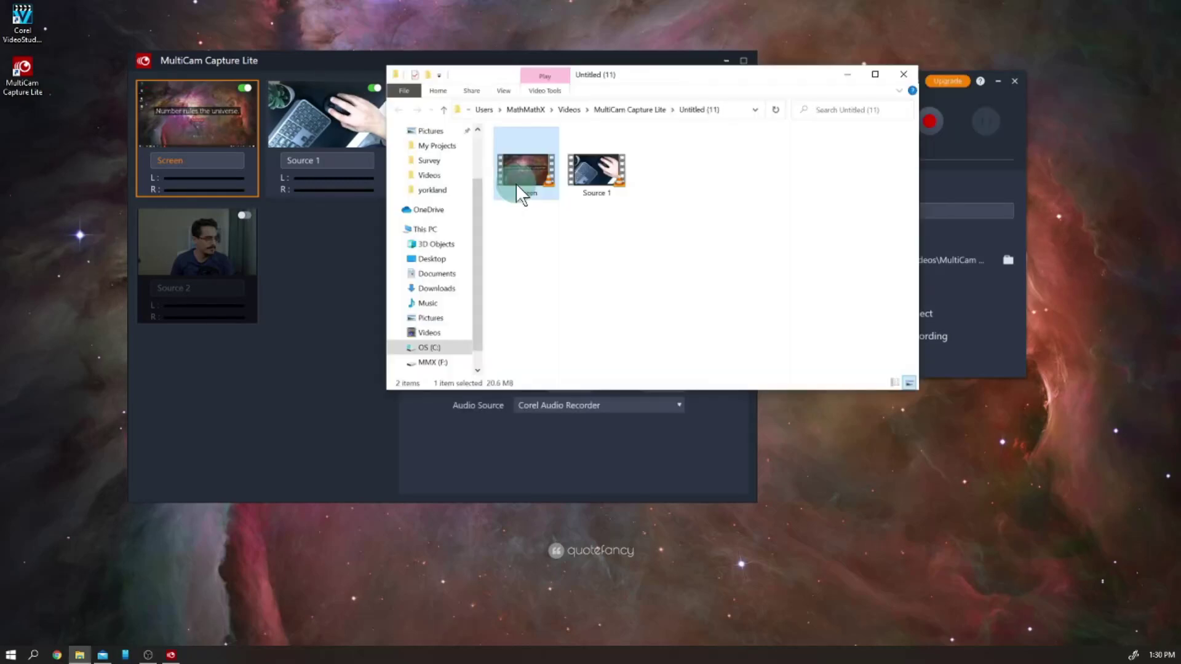
pyautogui.doubleClick(516, 182)
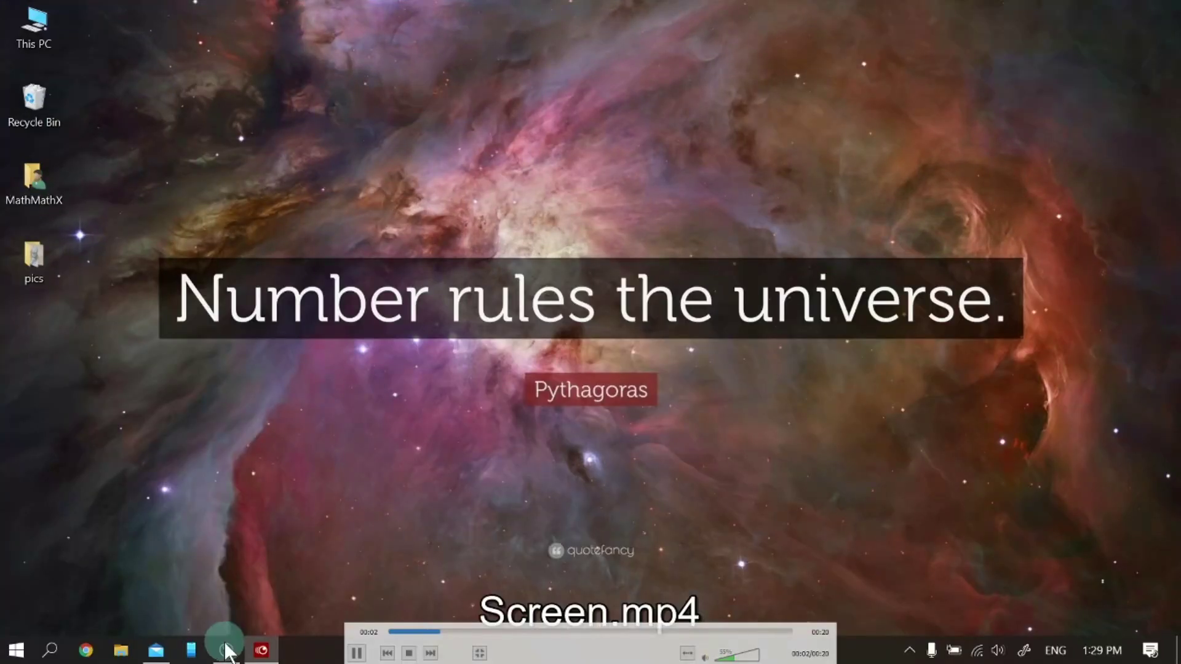
pyautogui.click(567, 633)
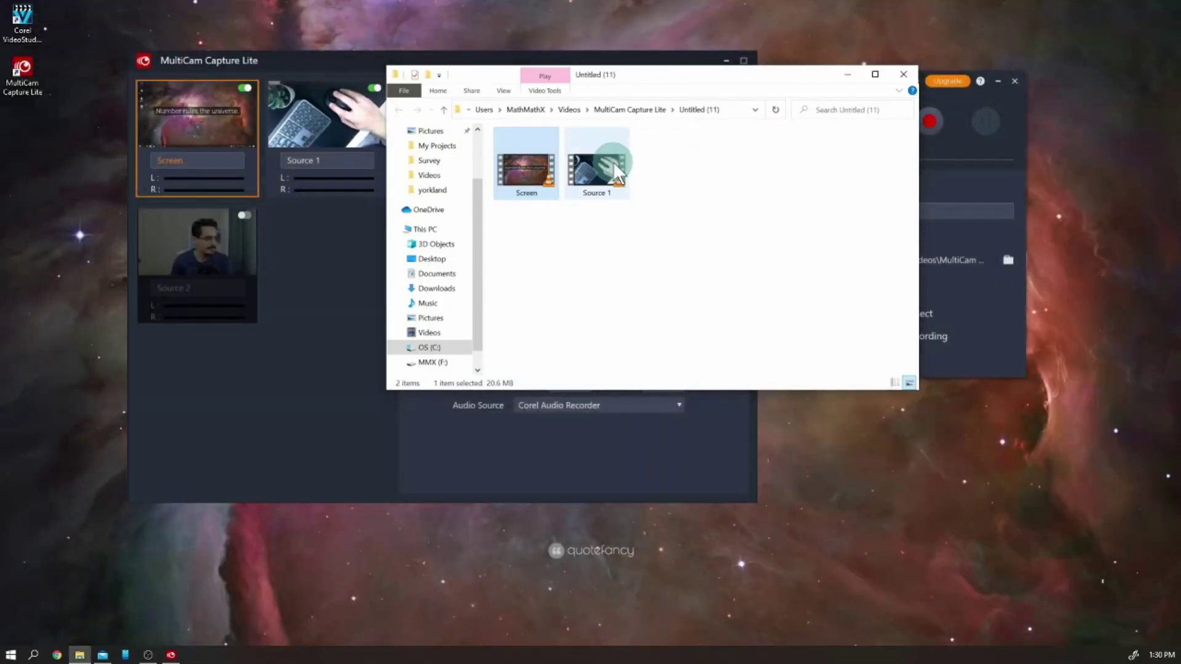
pyautogui.doubleClick(617, 174)
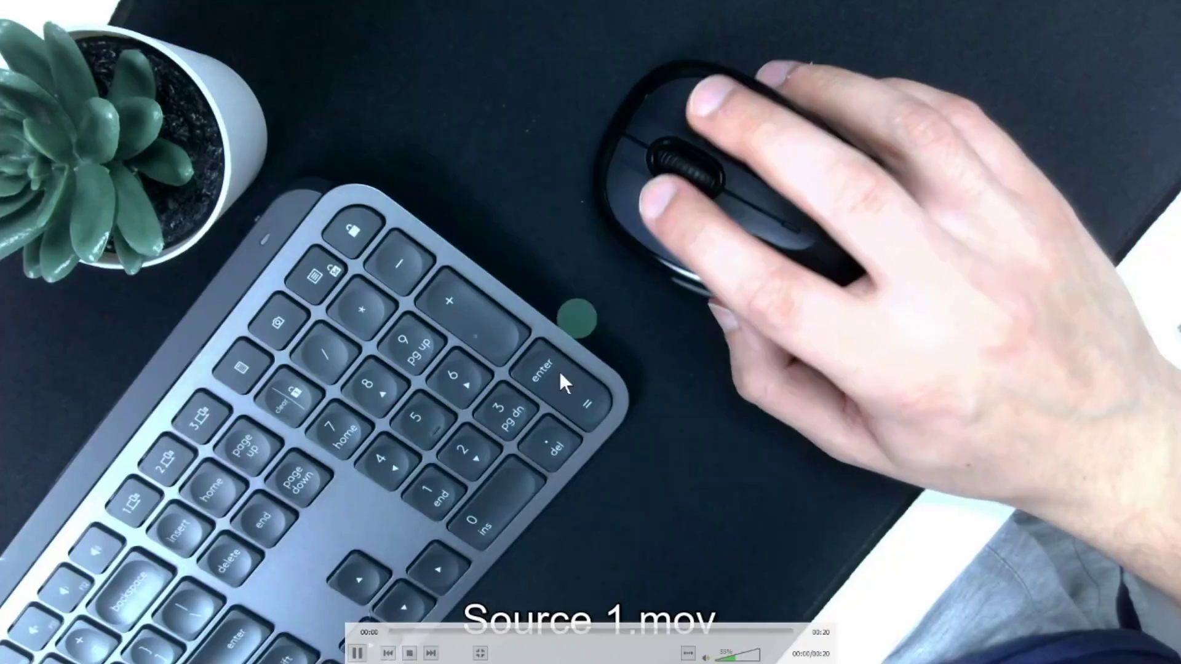
pyautogui.click(432, 632)
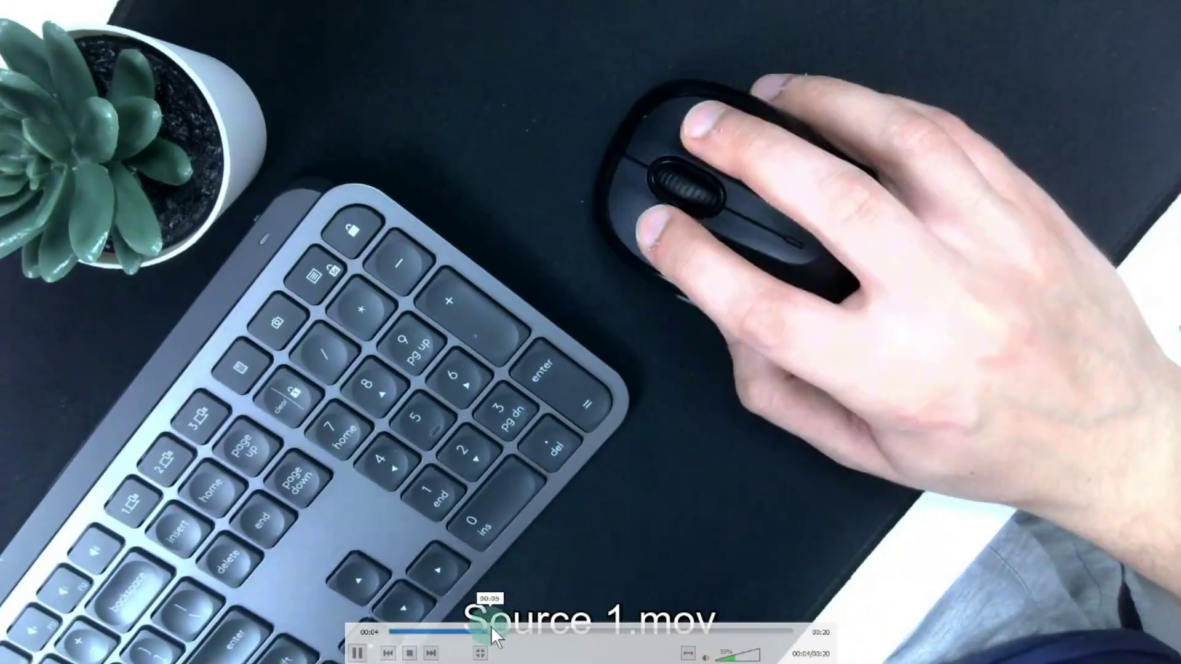
pyautogui.click(243, 277)
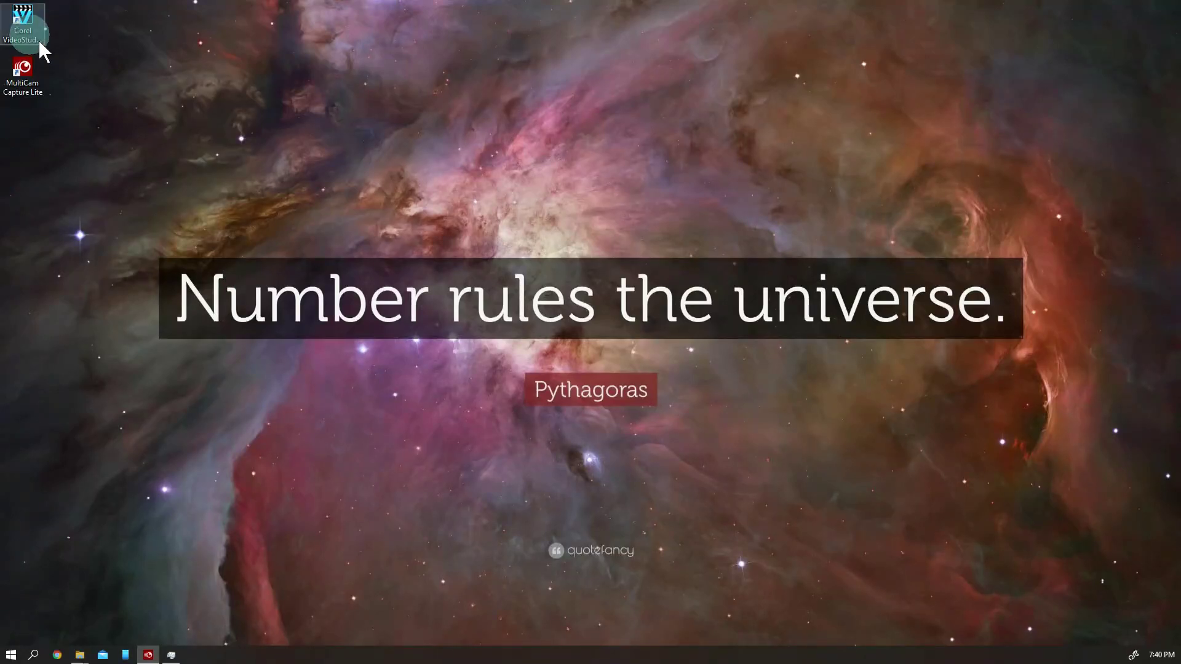
# Launch VideoStudio, browse What's New, Tutorials, Get More and MultiCam Capture pages, then start a new project
pyautogui.click(533, 309)
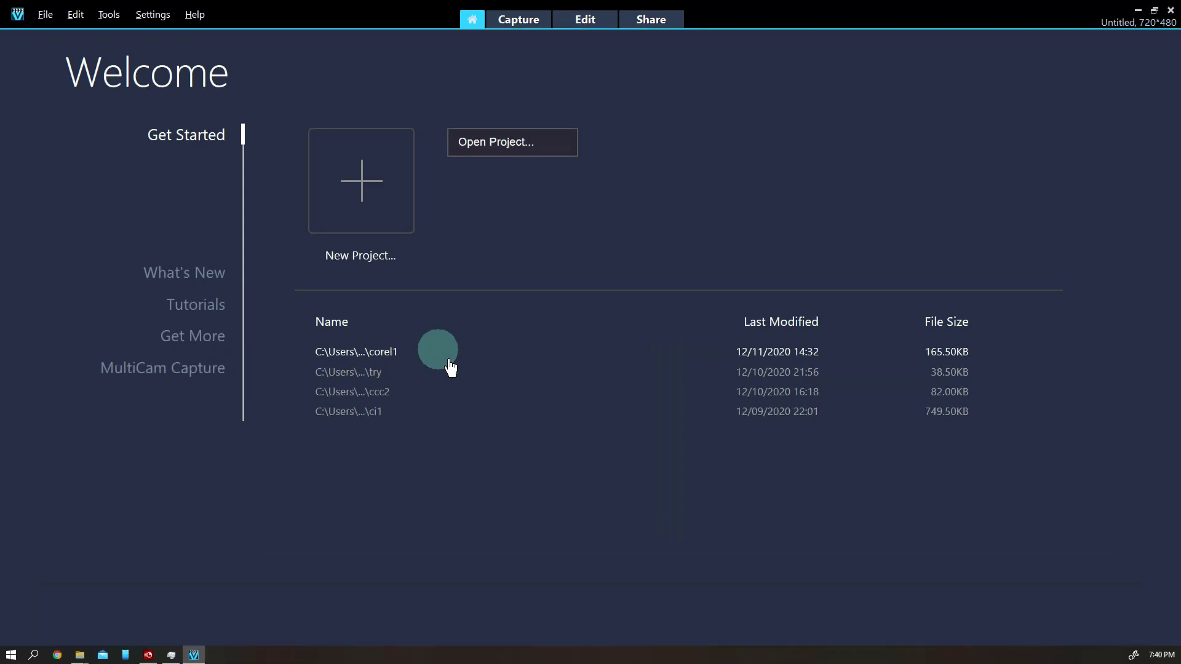
pyautogui.click(190, 274)
pyautogui.scroll(-6, 539, 413)
pyautogui.click(197, 306)
pyautogui.scroll(-5, 371, 381)
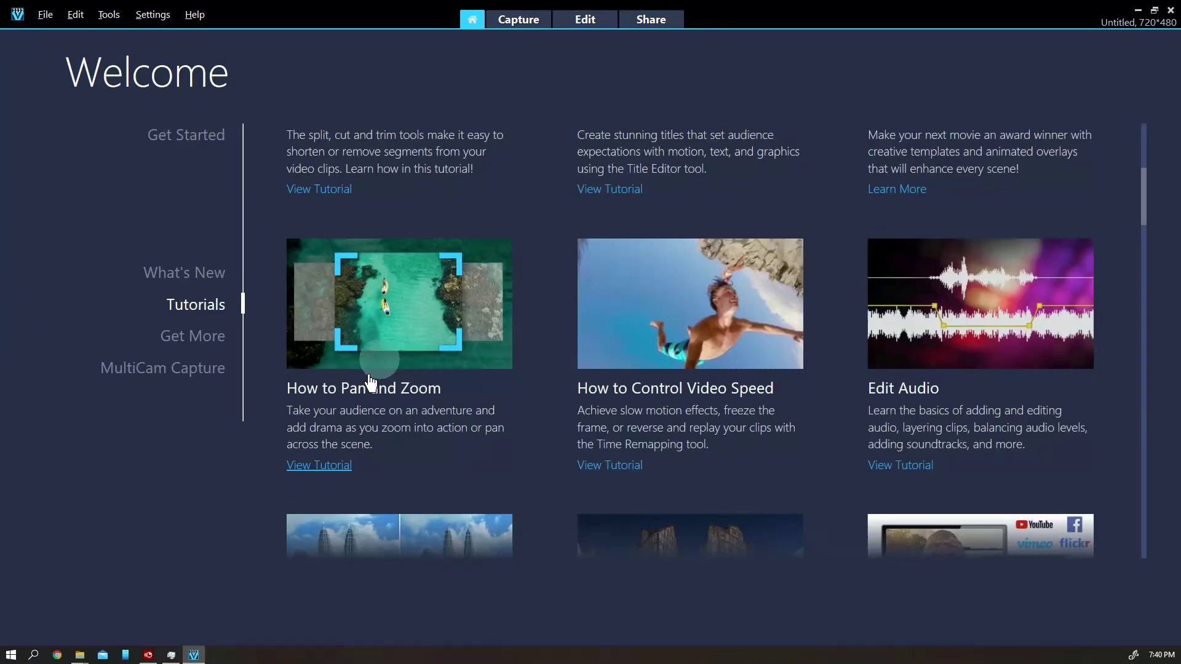
pyautogui.click(203, 337)
pyautogui.moveTo(963, 135); pyautogui.dragTo(980, 518)
pyautogui.click(166, 369)
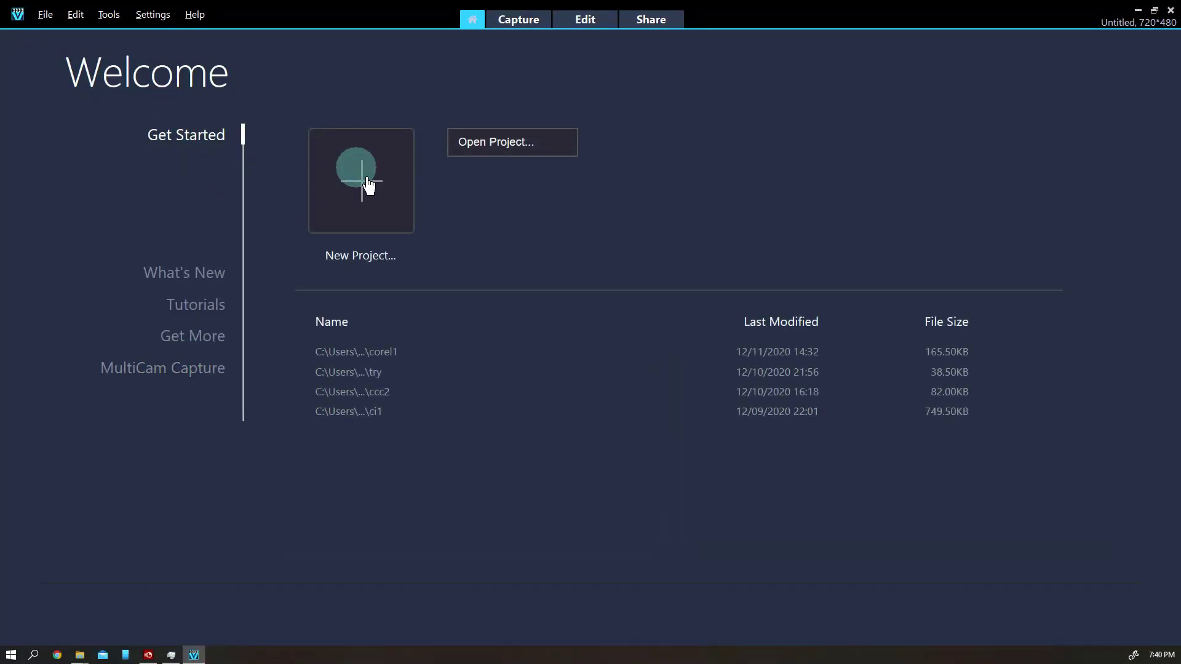
pyautogui.click(368, 184)
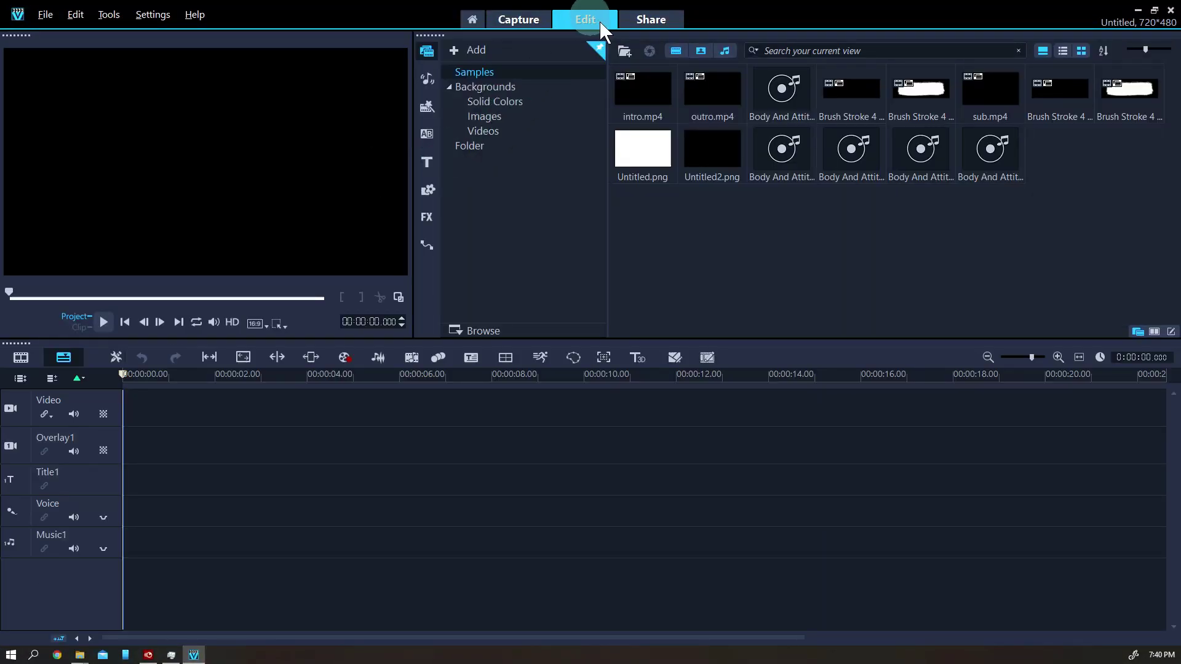
# Glance at the Capture workspace, return to Edit, and play the intro.mp4 sample in the preview
pyautogui.click(519, 19)
pyautogui.click(570, 131)
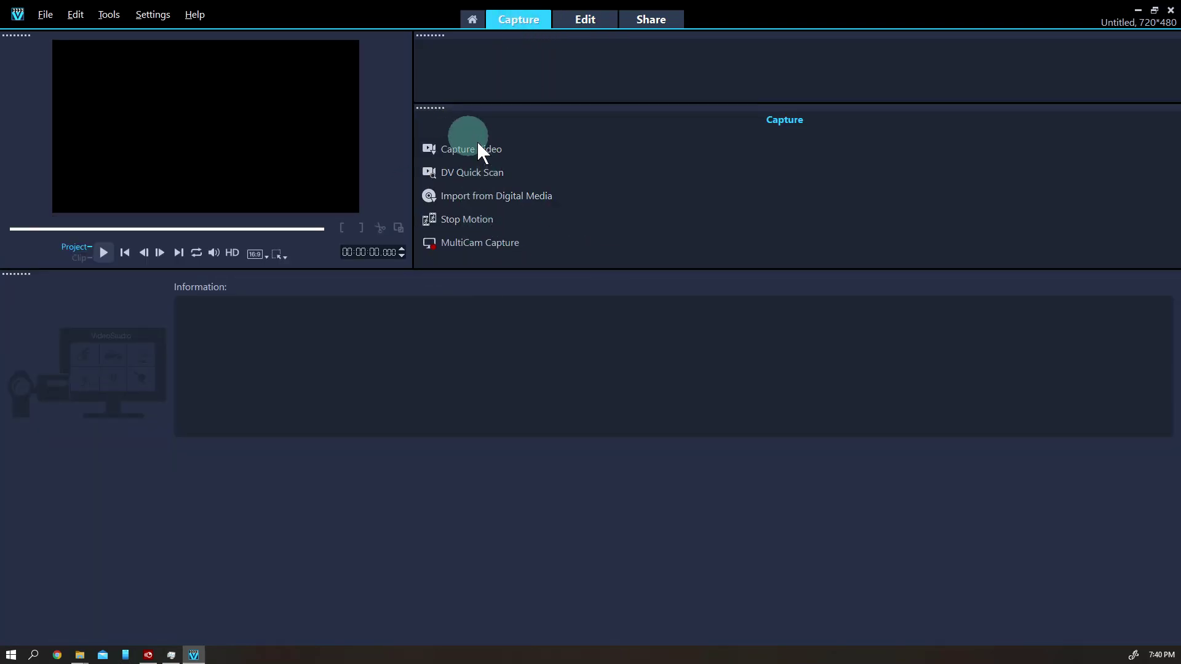
pyautogui.click(587, 25)
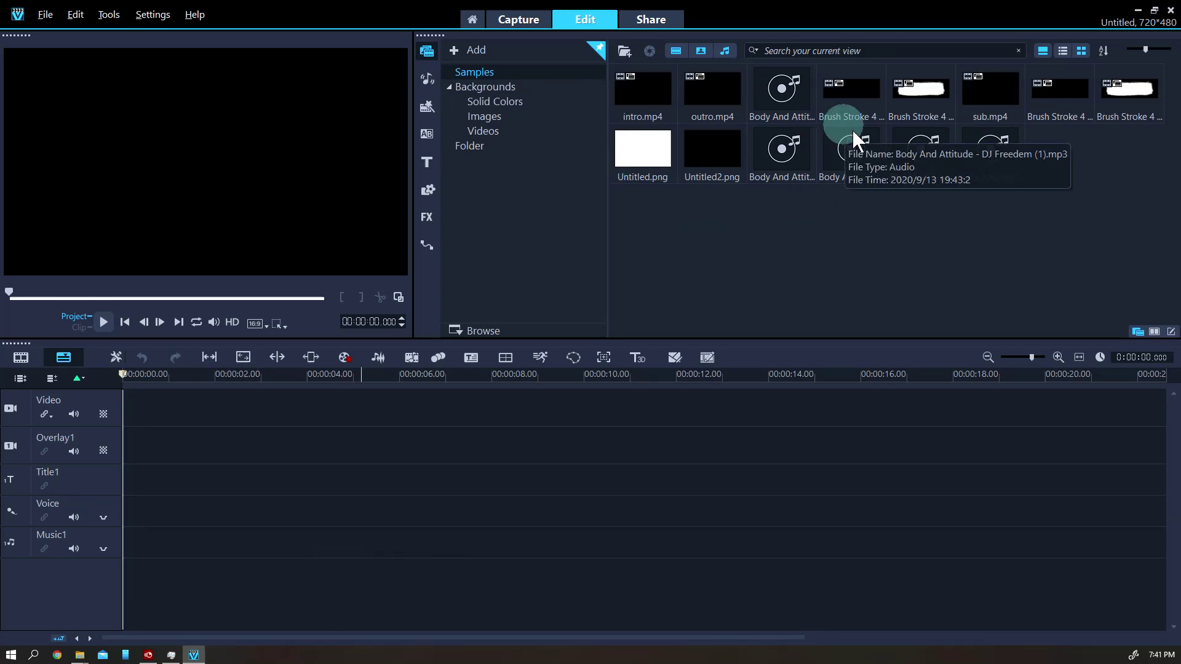
pyautogui.click(661, 97)
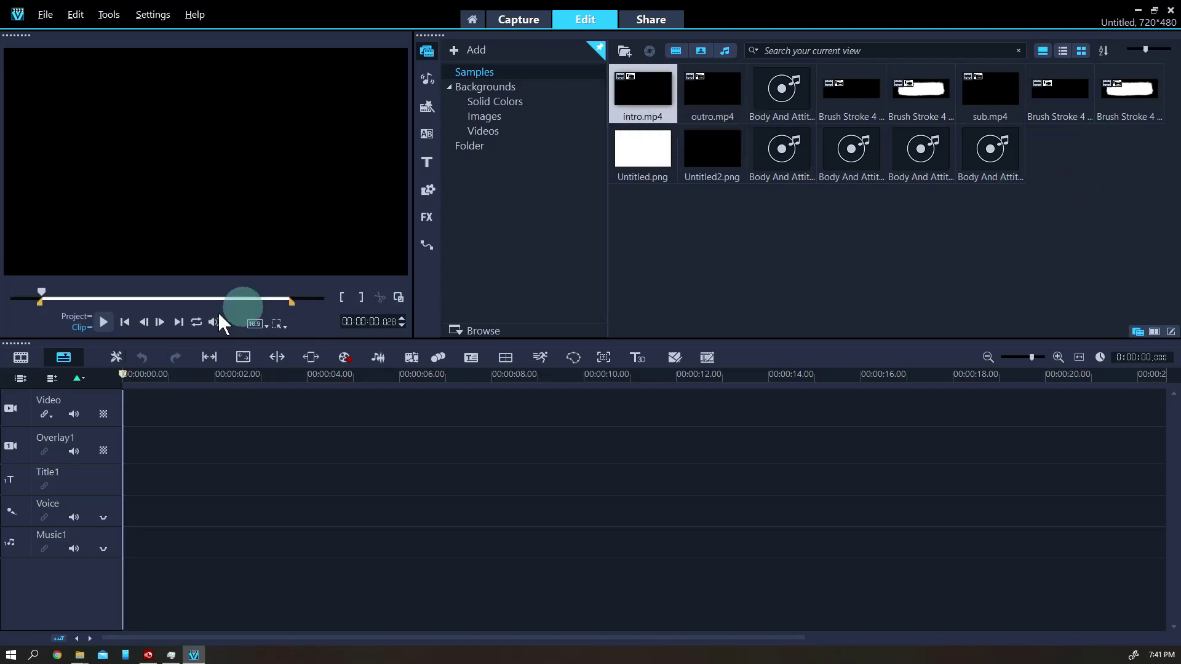
pyautogui.click(100, 322)
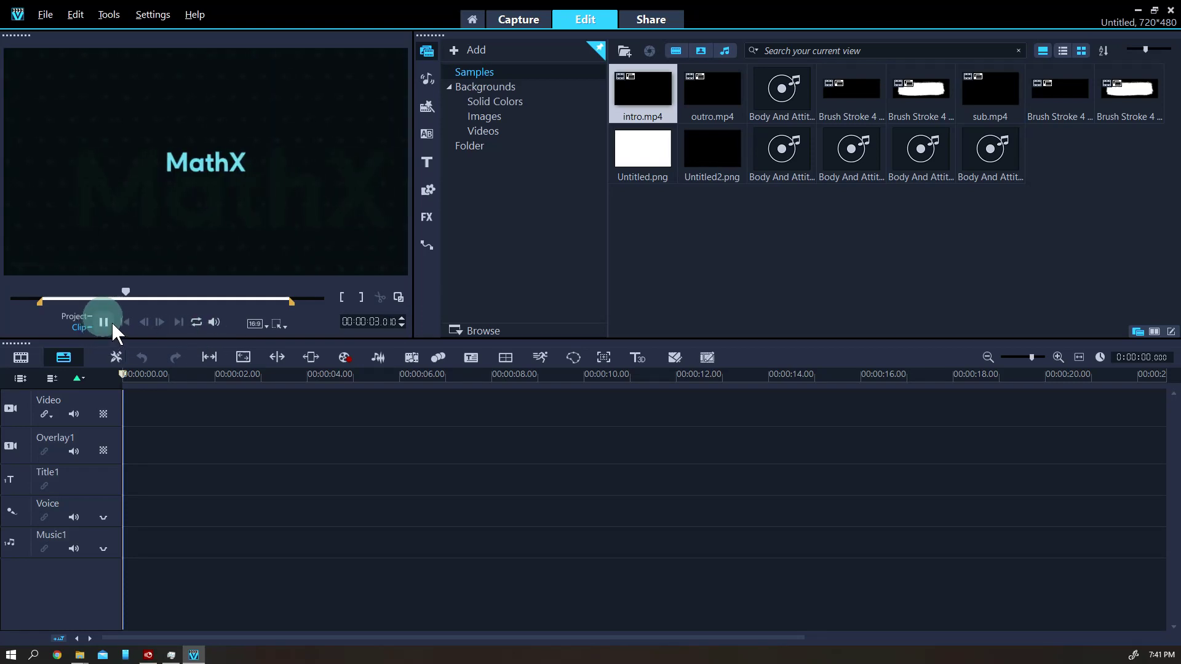
# Preview the Body And Attitude music, sound effects, and the IP-01 four-panel split screen template
pyautogui.click(780, 92)
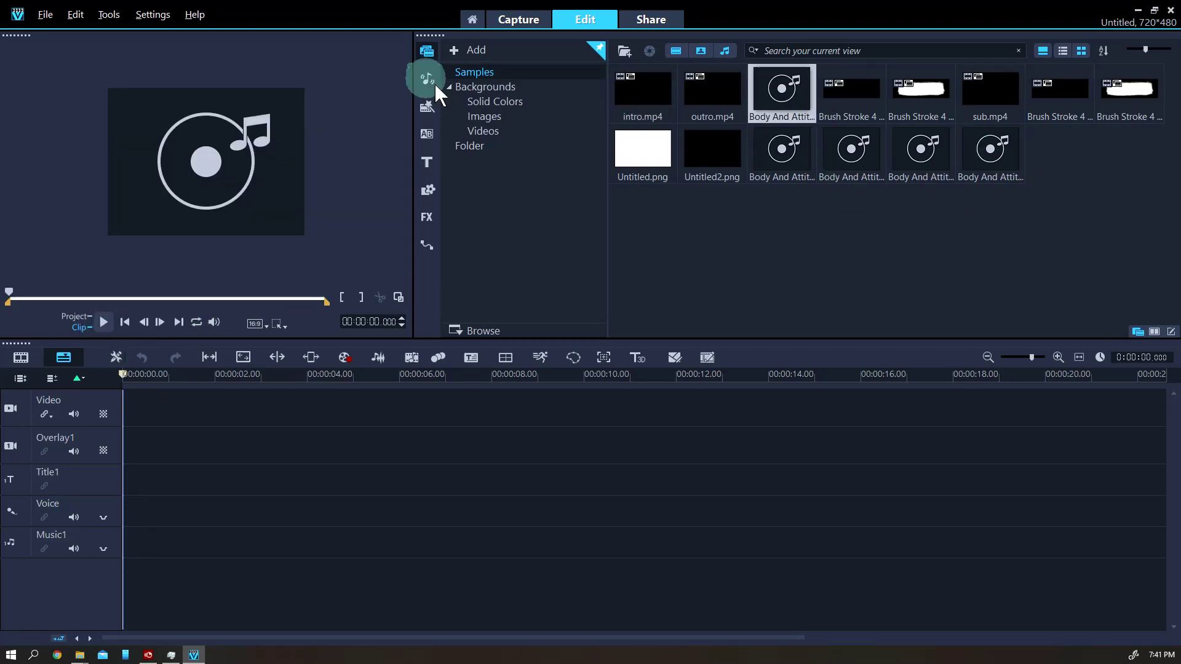
pyautogui.click(434, 82)
pyautogui.click(856, 121)
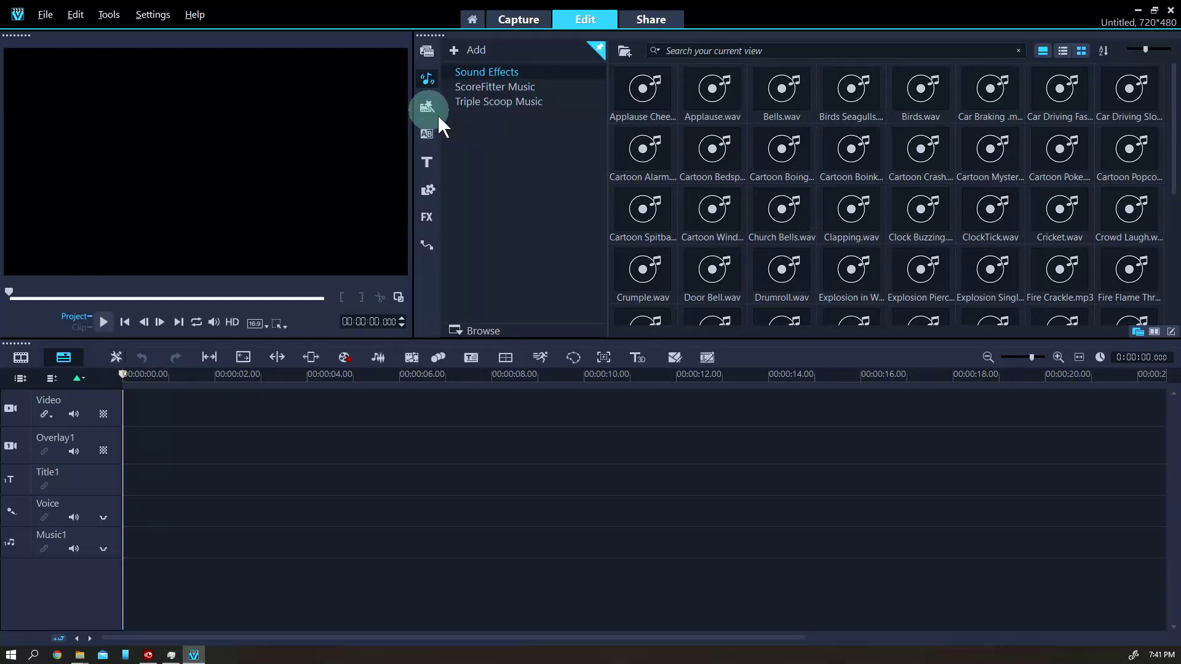
pyautogui.click(599, 186)
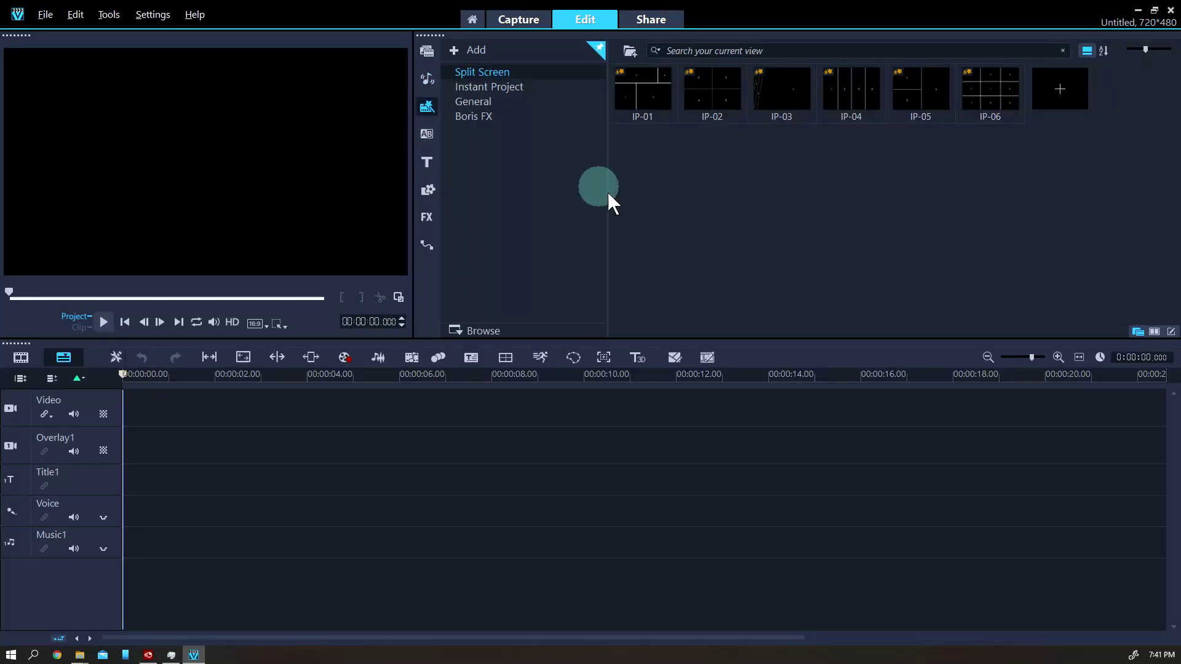
pyautogui.click(675, 101)
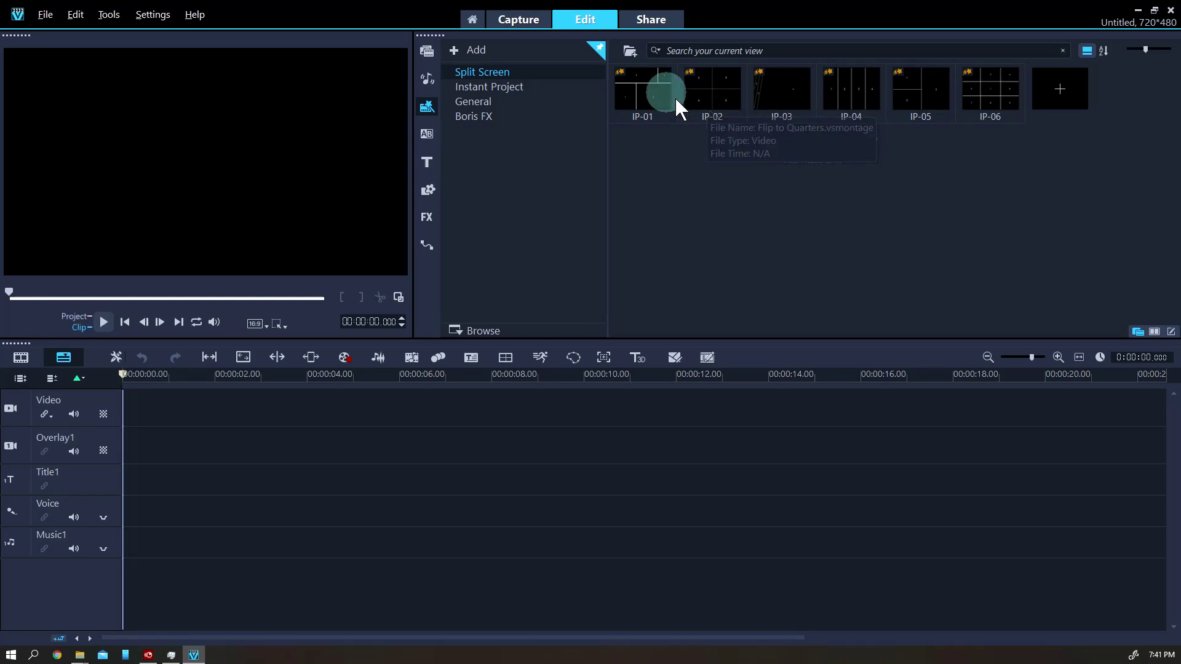
pyautogui.click(493, 101)
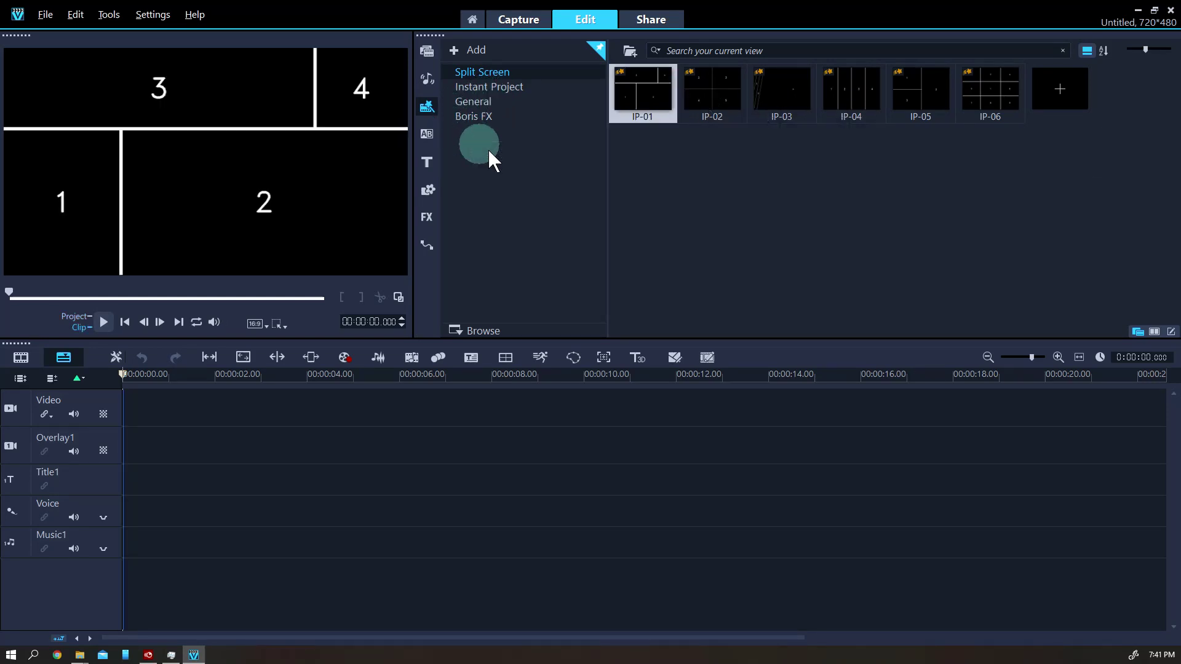
# Play the T-02.VSP Instant Project preview, then select Project-07.VSP and scrub through it
pyautogui.click(492, 87)
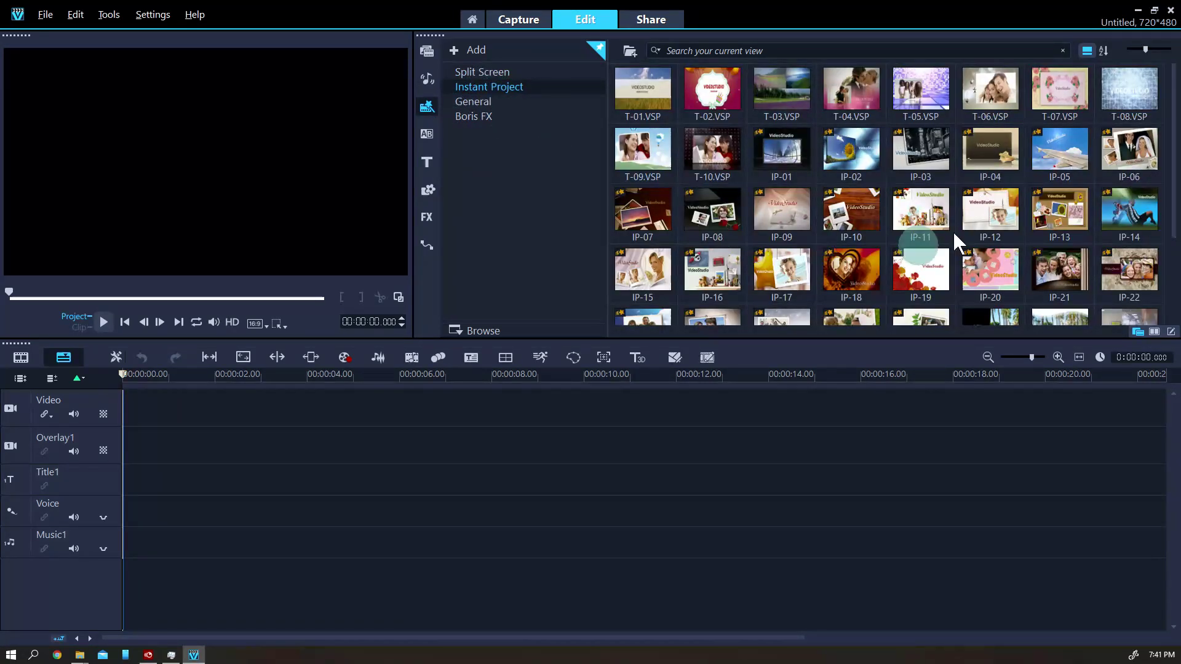
pyautogui.scroll(-2, 805, 212)
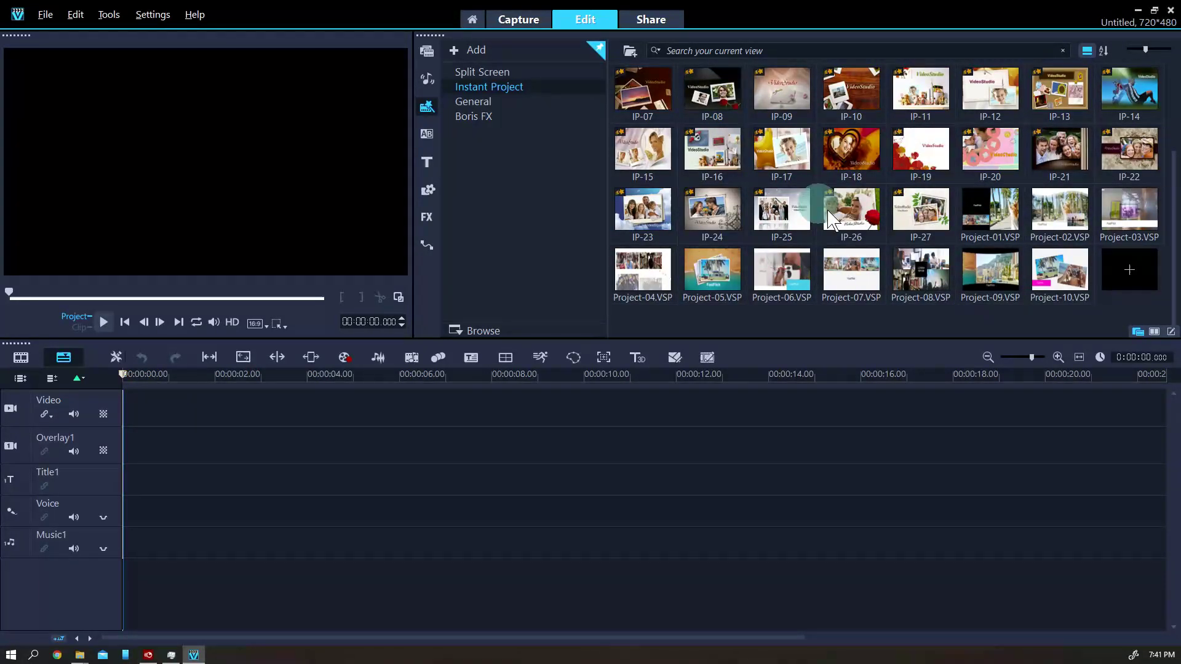
pyautogui.scroll(2, 826, 209)
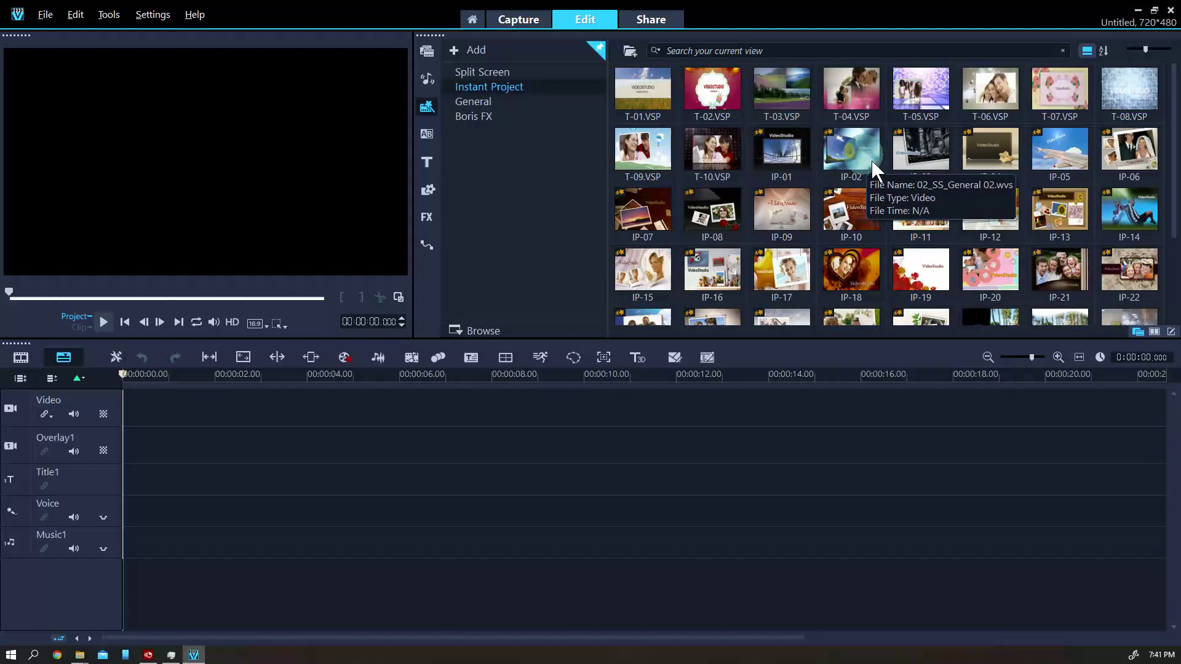
pyautogui.click(712, 90)
pyautogui.click(103, 322)
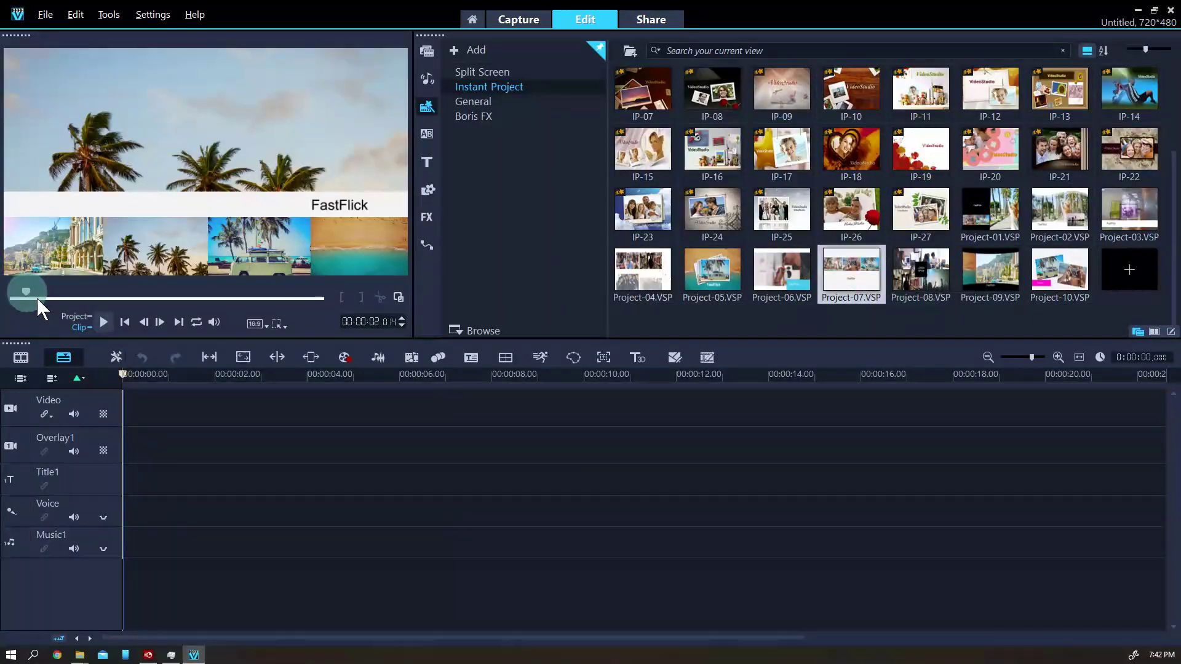
pyautogui.click(109, 303)
pyautogui.moveTo(110, 302); pyautogui.dragTo(292, 299)
# Browse transitions and titles, previewing a LOREM IPSUM title and the coloured rectangle graphic animation
pyautogui.click(427, 133)
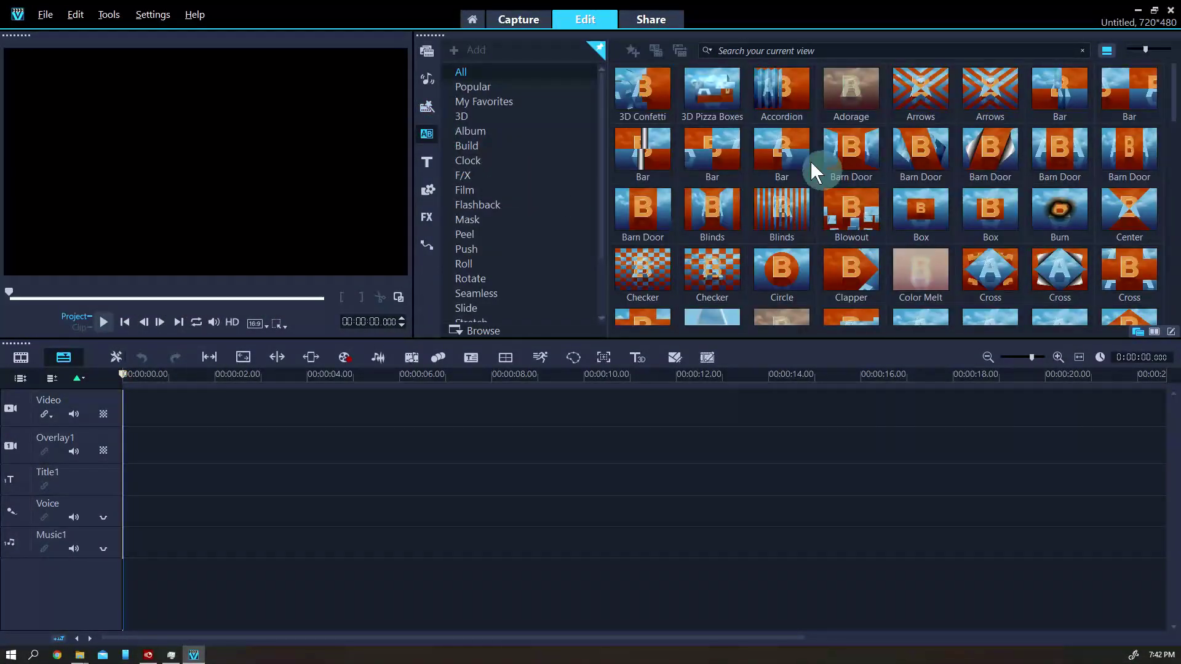
pyautogui.scroll(-5, 851, 256)
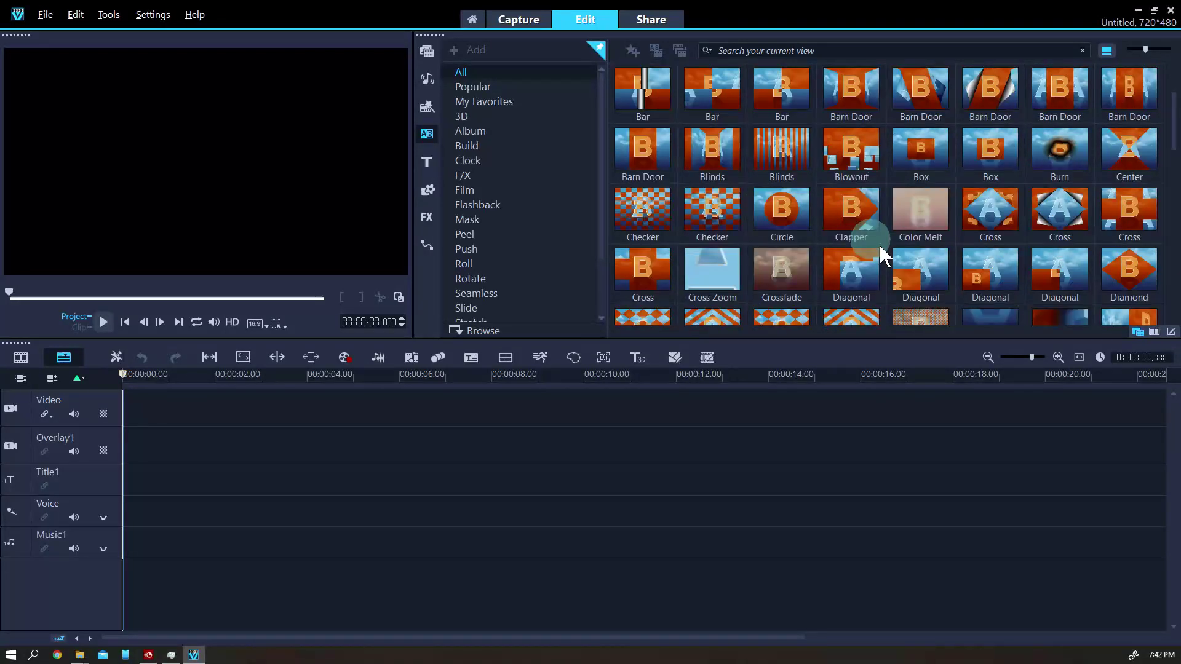
pyautogui.click(427, 162)
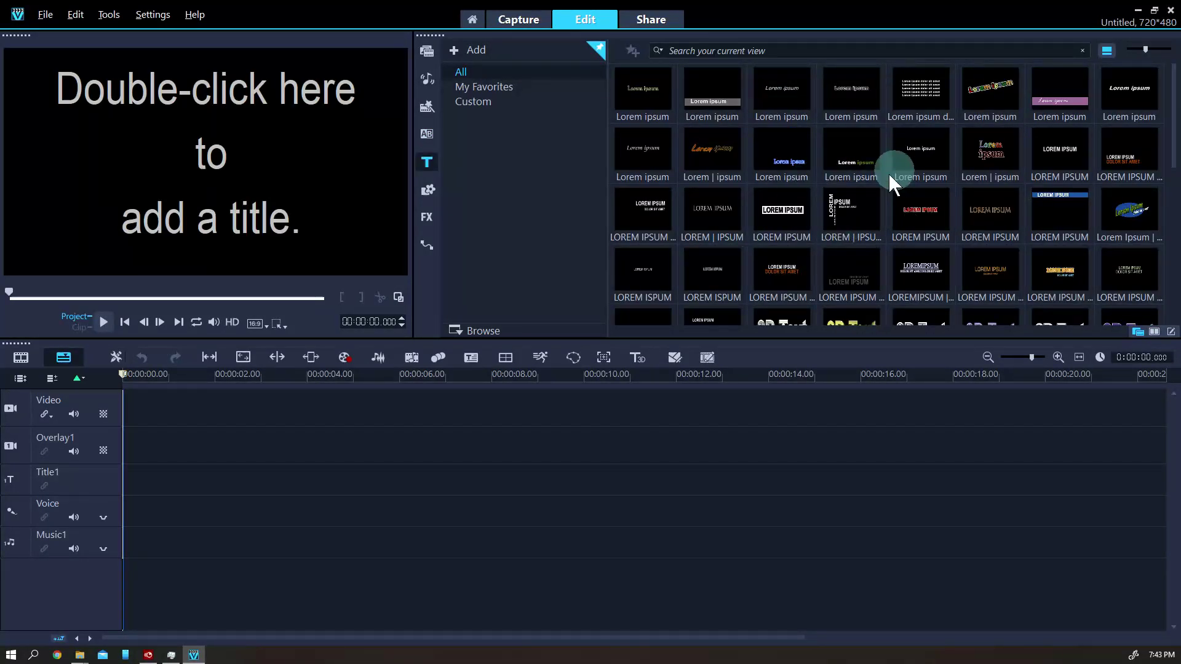
pyautogui.click(788, 215)
pyautogui.click(428, 190)
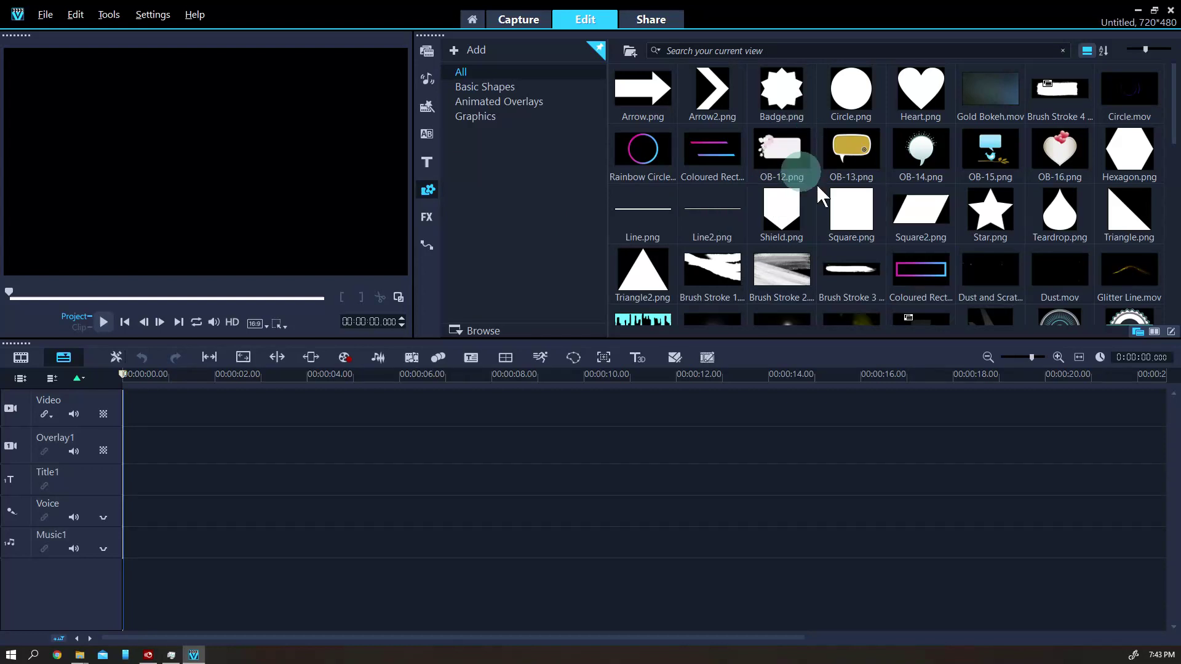
pyautogui.scroll(-1, 950, 217)
pyautogui.click(941, 157)
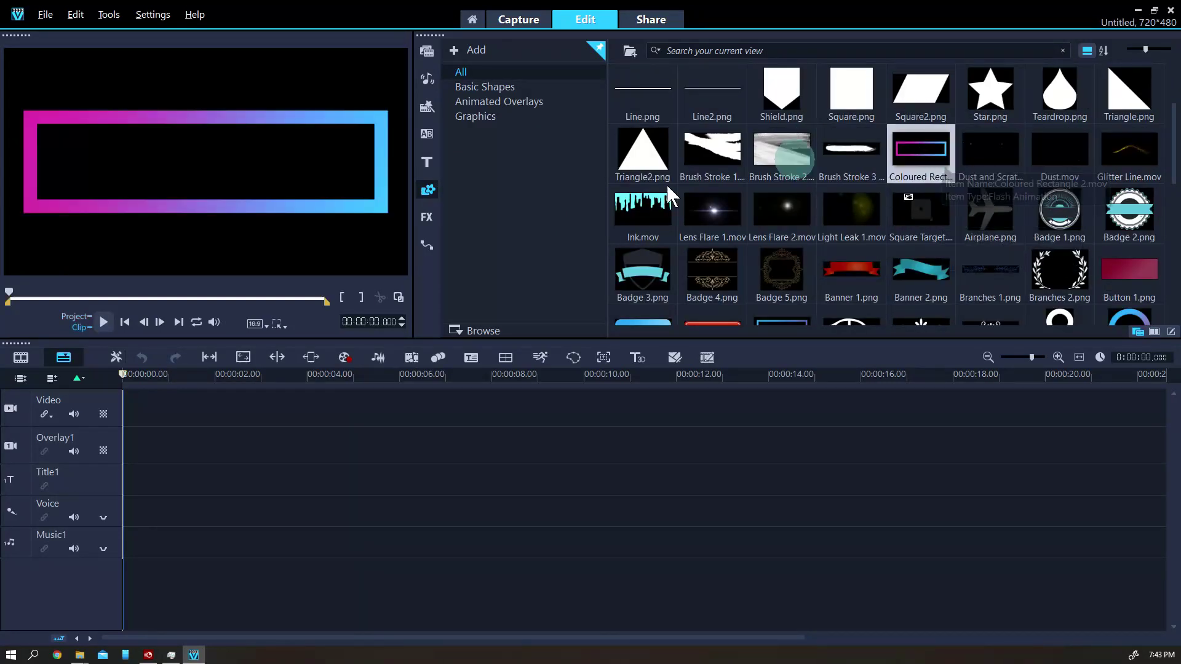
pyautogui.click(105, 320)
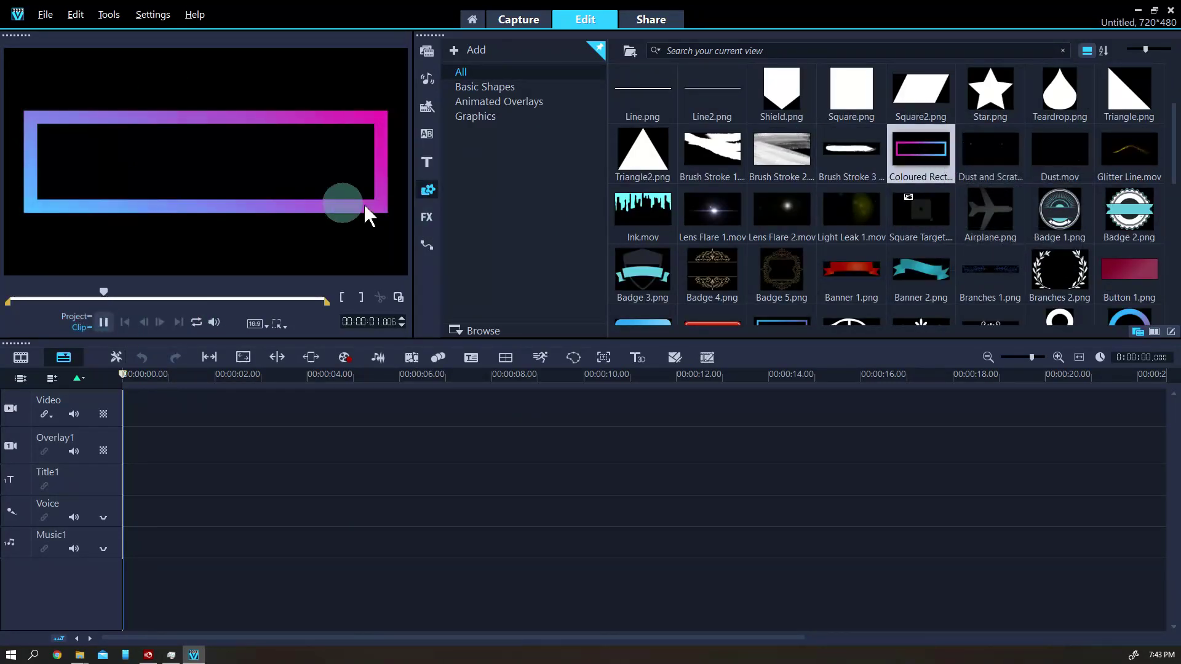
# Preview the Old TV filter and drag the P07 motion path toward the timeline
pyautogui.click(427, 216)
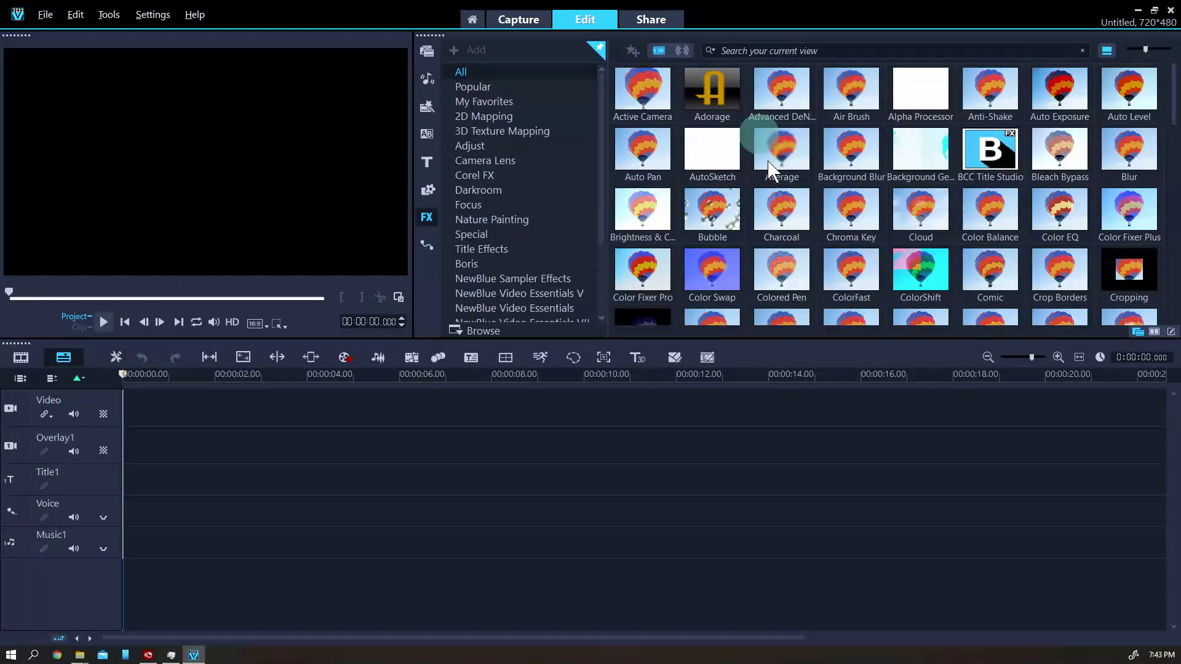
pyautogui.click(106, 321)
pyautogui.click(429, 247)
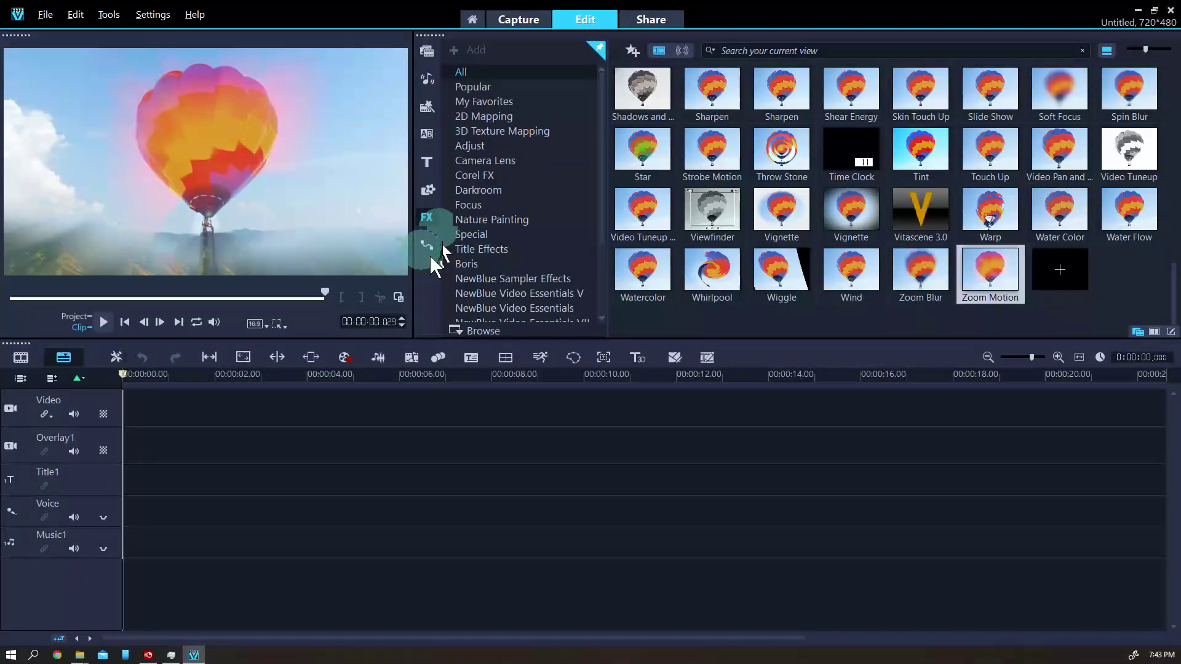
pyautogui.click(700, 173)
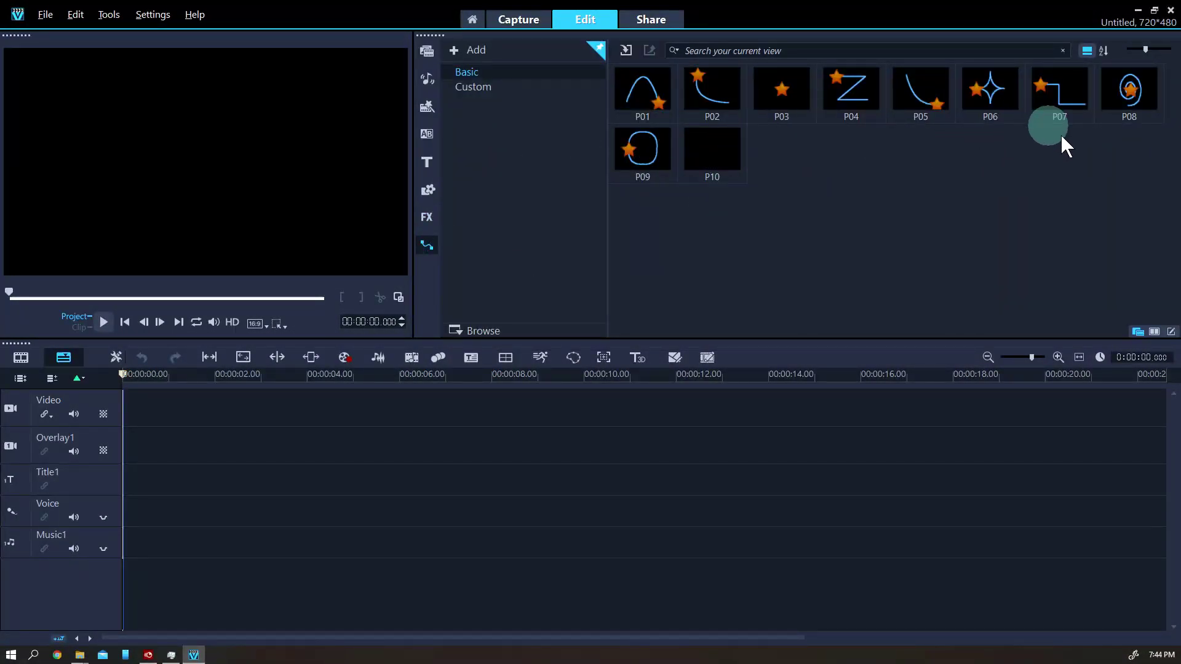
pyautogui.moveTo(1061, 136); pyautogui.dragTo(461, 477)
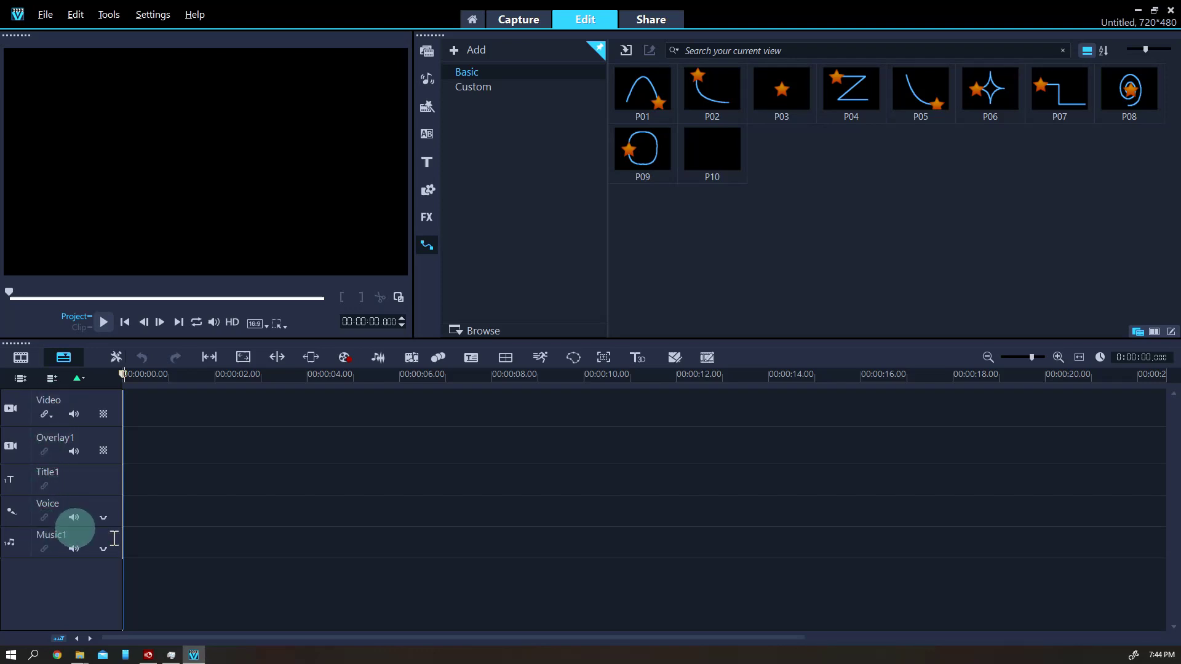
# Open the Track Manager, look at the overlay track count, and close it unchanged
pyautogui.rightClick(282, 422)
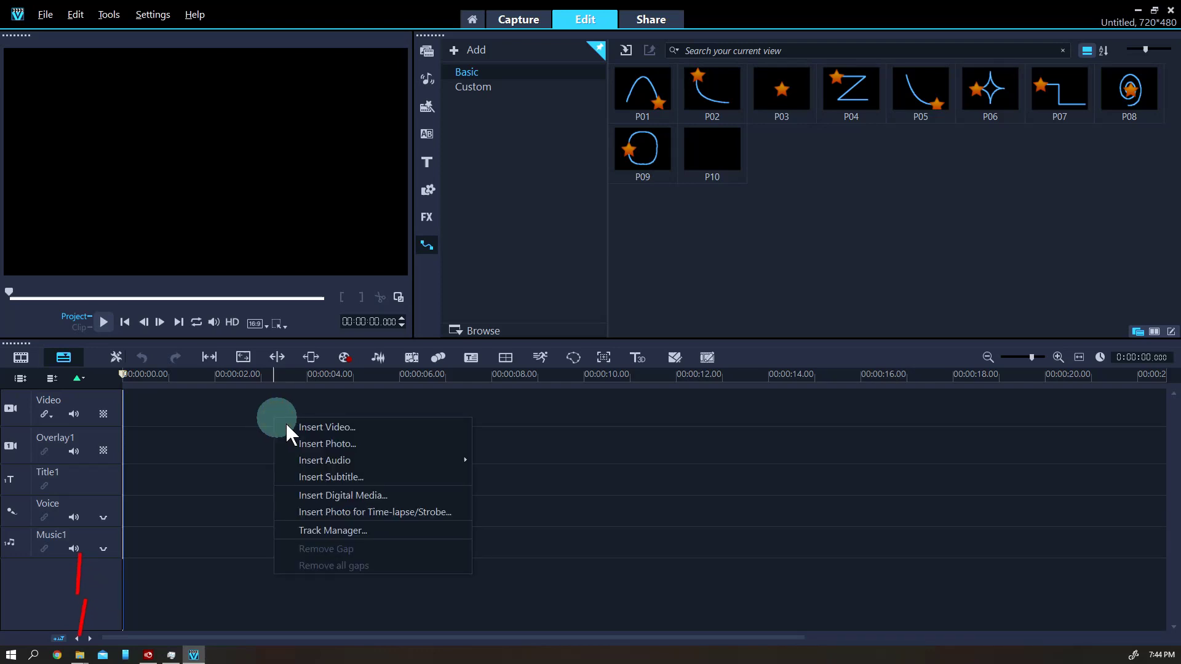
pyautogui.click(339, 529)
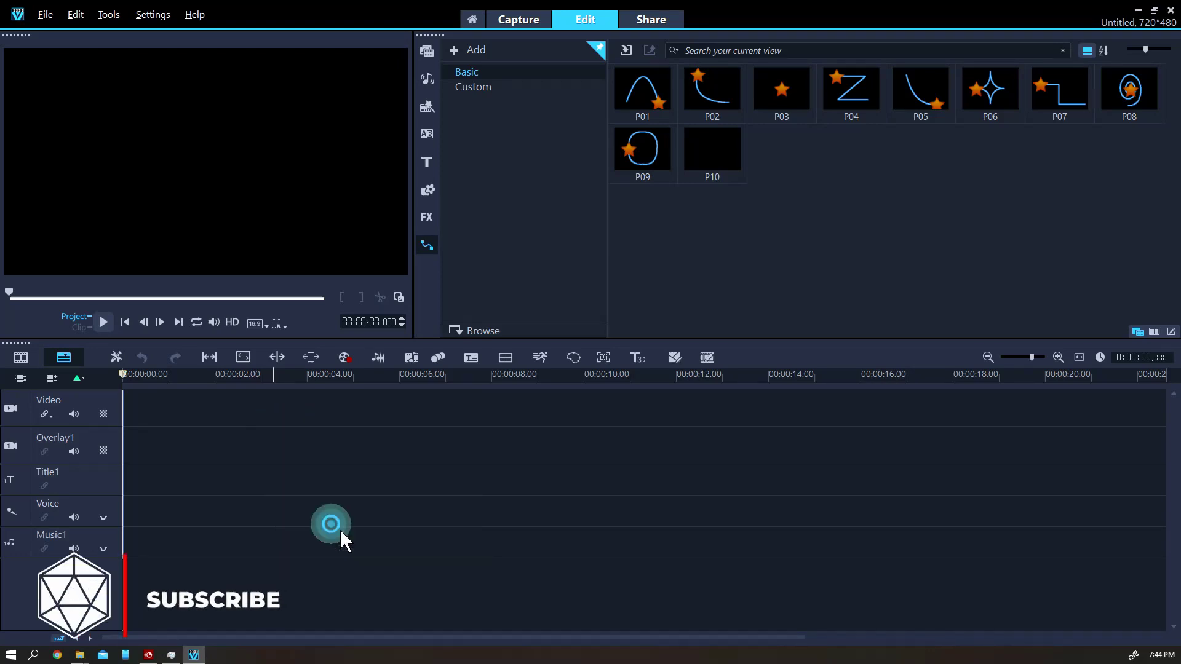
pyautogui.click(647, 305)
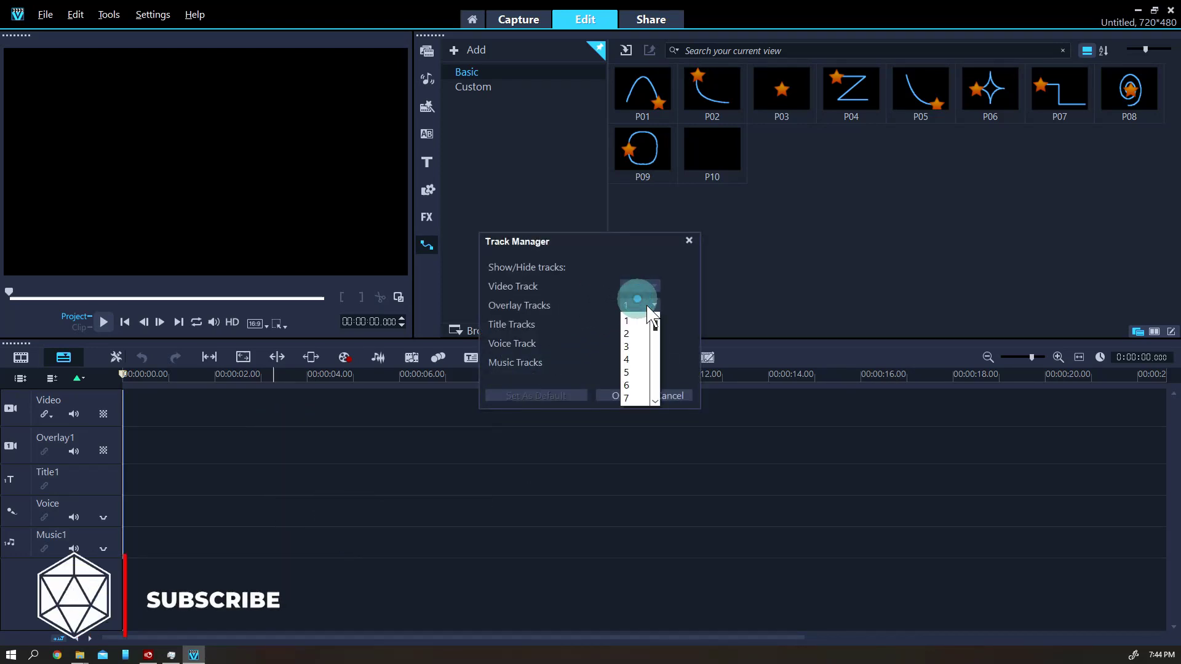
pyautogui.click(1138, 387)
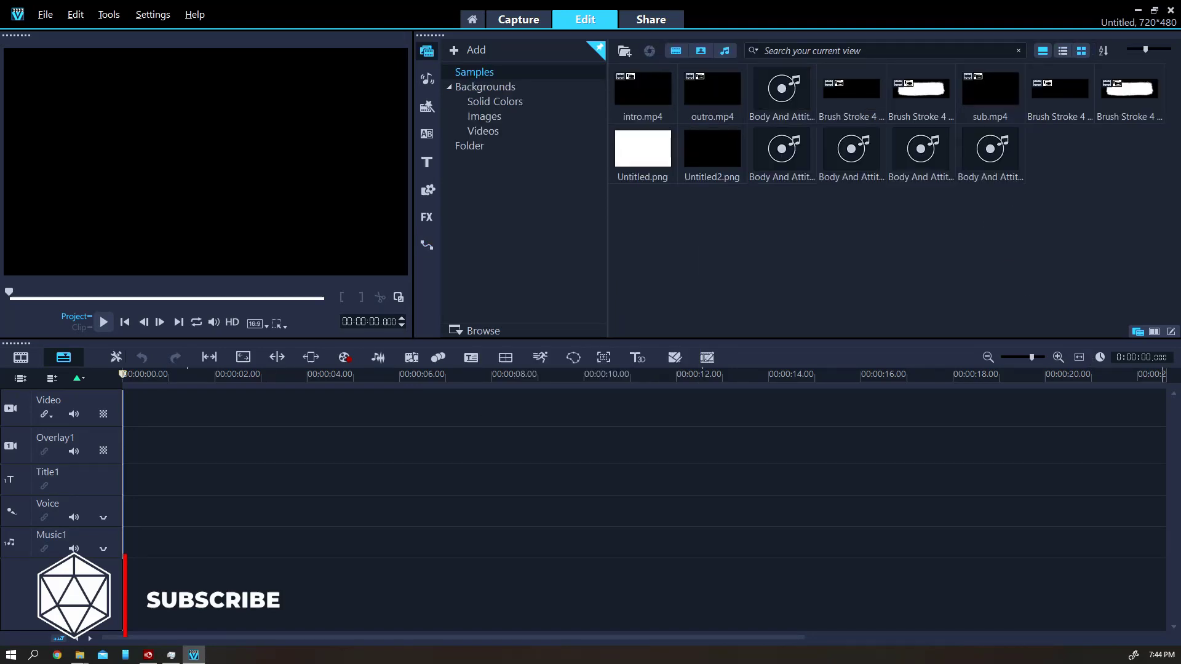
# Import Screen.mp4, Source 1.mov and the math stock images into the library, then deselect them
pyautogui.moveTo(674, 255); pyautogui.dragTo(760, 217)
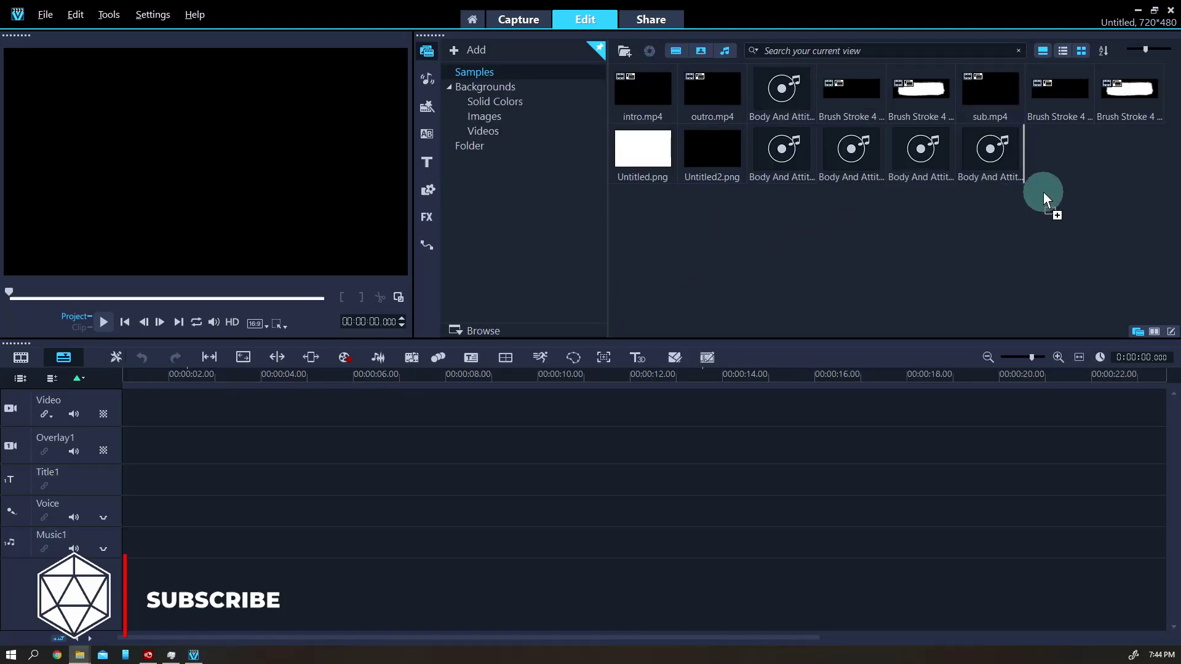
pyautogui.moveTo(1043, 192); pyautogui.dragTo(1043, 193)
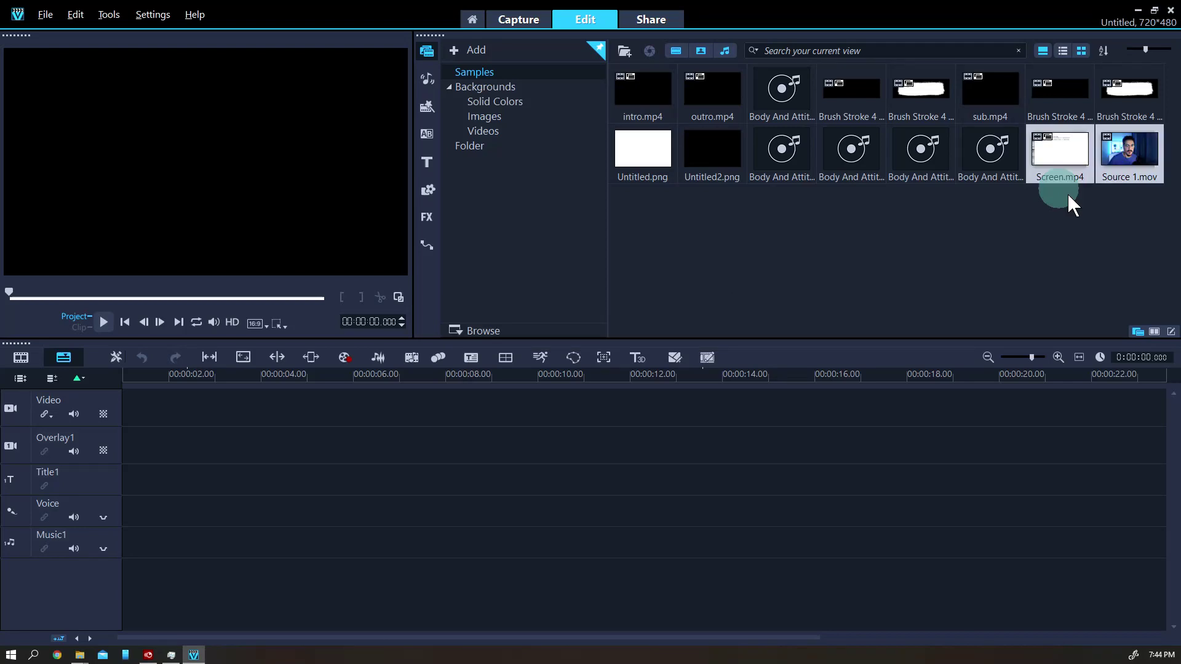
pyautogui.click(1108, 208)
pyautogui.click(1053, 149)
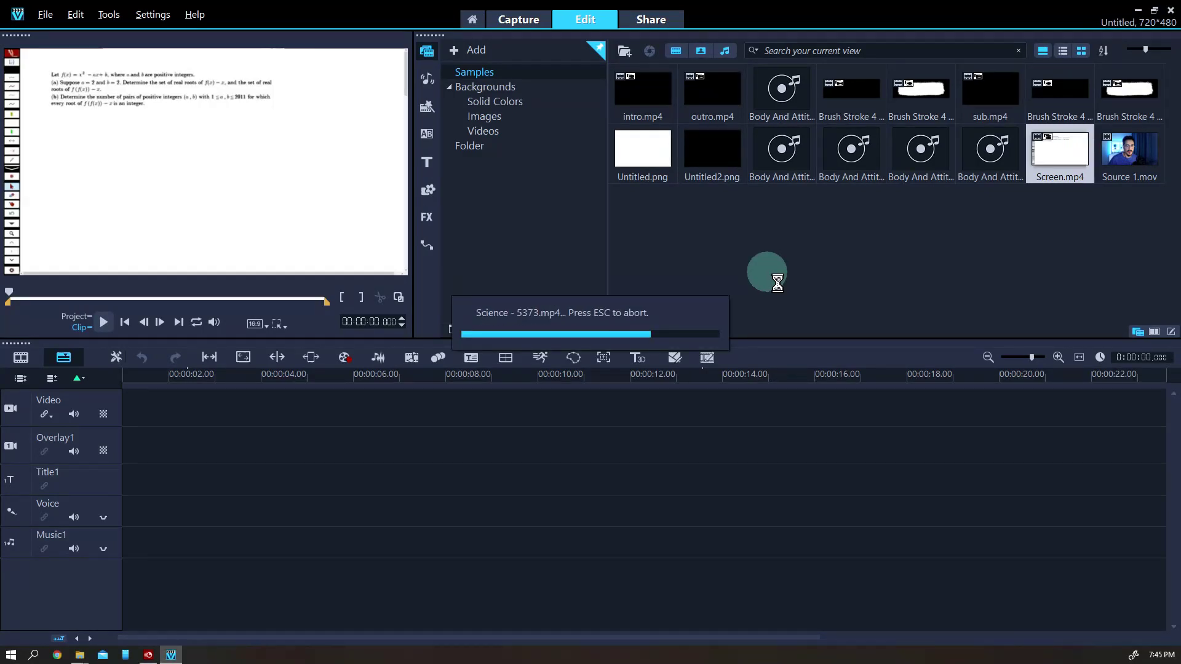
pyautogui.click(978, 271)
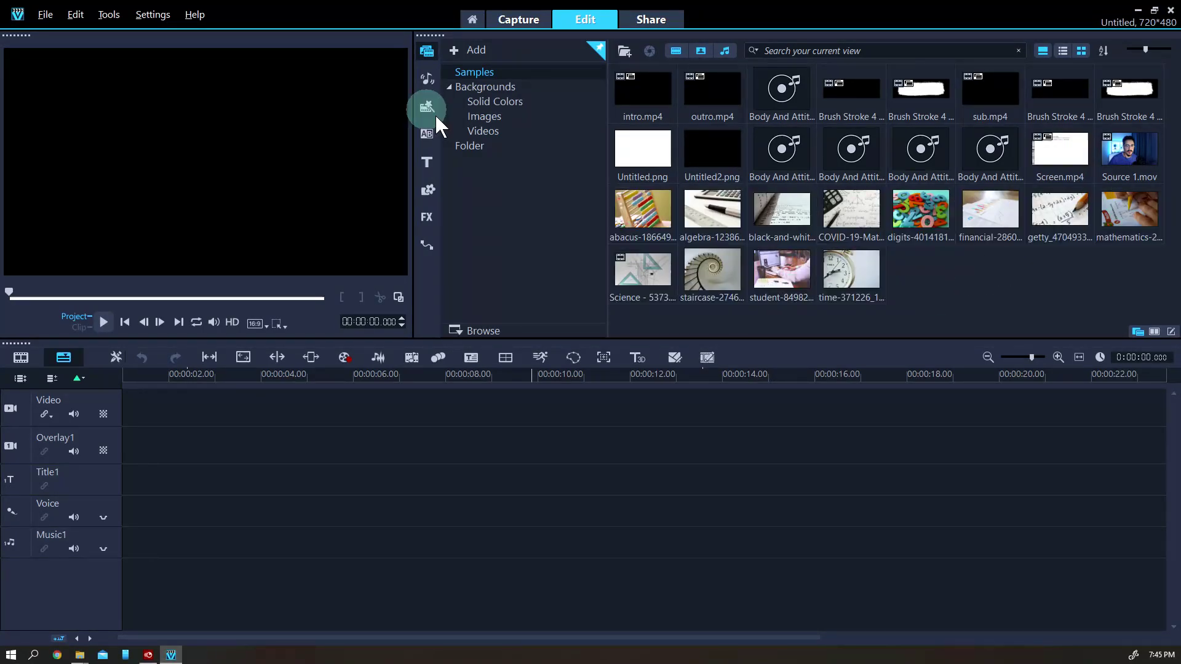
# Drag the Project-07.VSP instant project template onto the timeline
pyautogui.click(433, 112)
pyautogui.scroll(-2, 830, 258)
pyautogui.moveTo(851, 270); pyautogui.dragTo(552, 459)
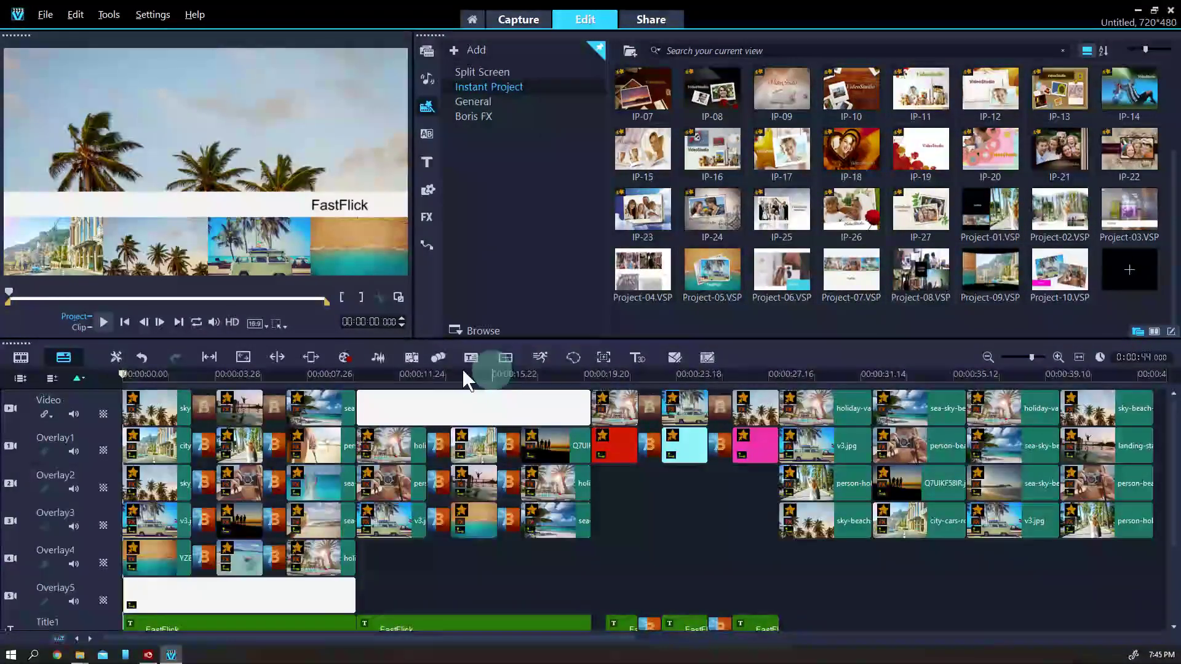
# Select all template clips after the opening section and delete them
pyautogui.click(474, 408)
pyautogui.keyDown('shift'); pyautogui.click(393, 521); pyautogui.keyUp('shift')
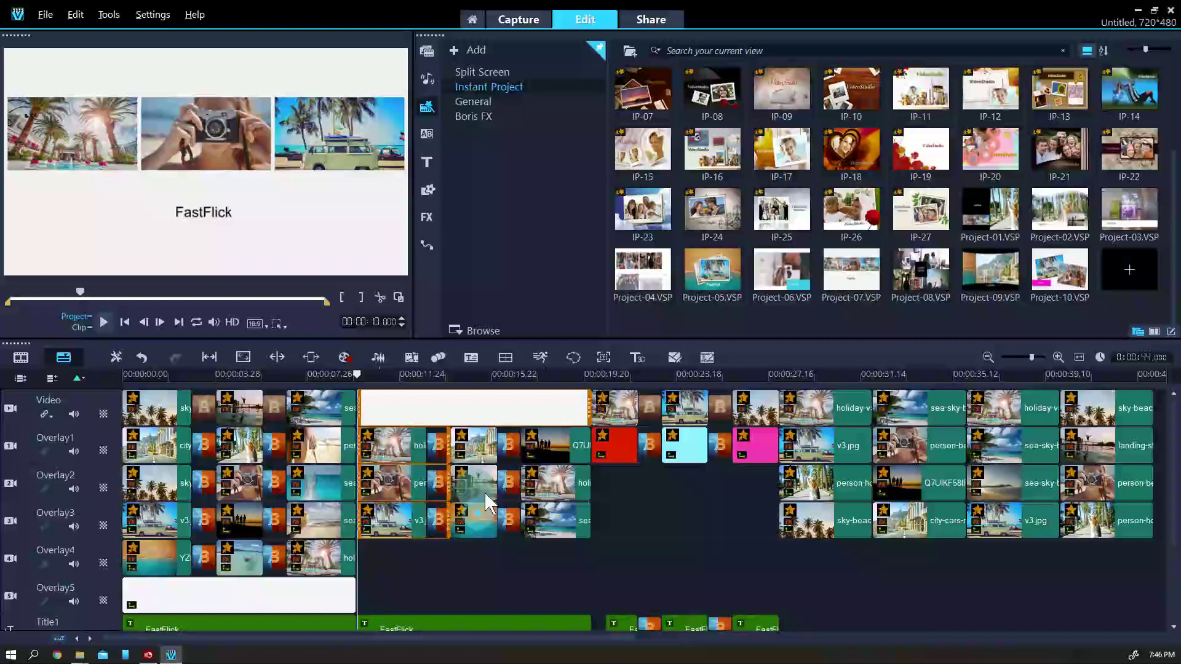
pyautogui.keyDown('shift'); pyautogui.click(478, 521); pyautogui.keyUp('shift')
pyautogui.keyDown('shift'); pyautogui.click(547, 445); pyautogui.keyUp('shift')
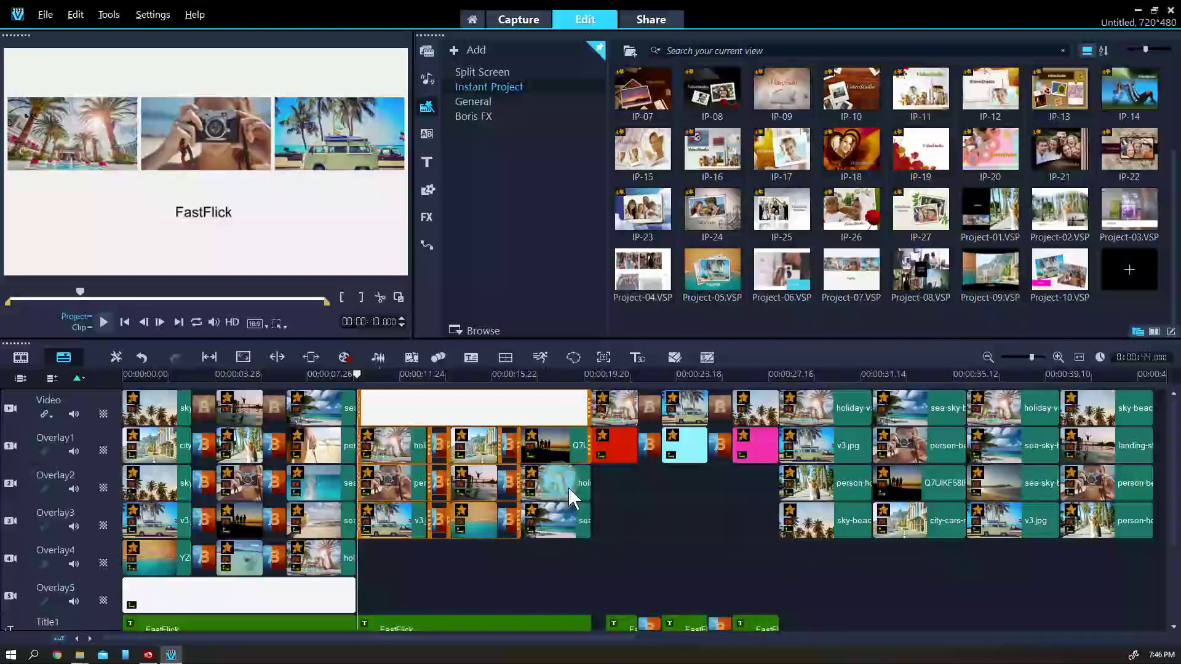
pyautogui.keyDown('shift'); pyautogui.click(556, 521); pyautogui.keyUp('shift')
pyautogui.keyDown('shift'); pyautogui.click(558, 622); pyautogui.keyUp('shift')
pyautogui.keyDown('shift'); pyautogui.click(755, 623); pyautogui.keyUp('shift')
pyautogui.keyDown('shift'); pyautogui.click(616, 445); pyautogui.keyUp('shift')
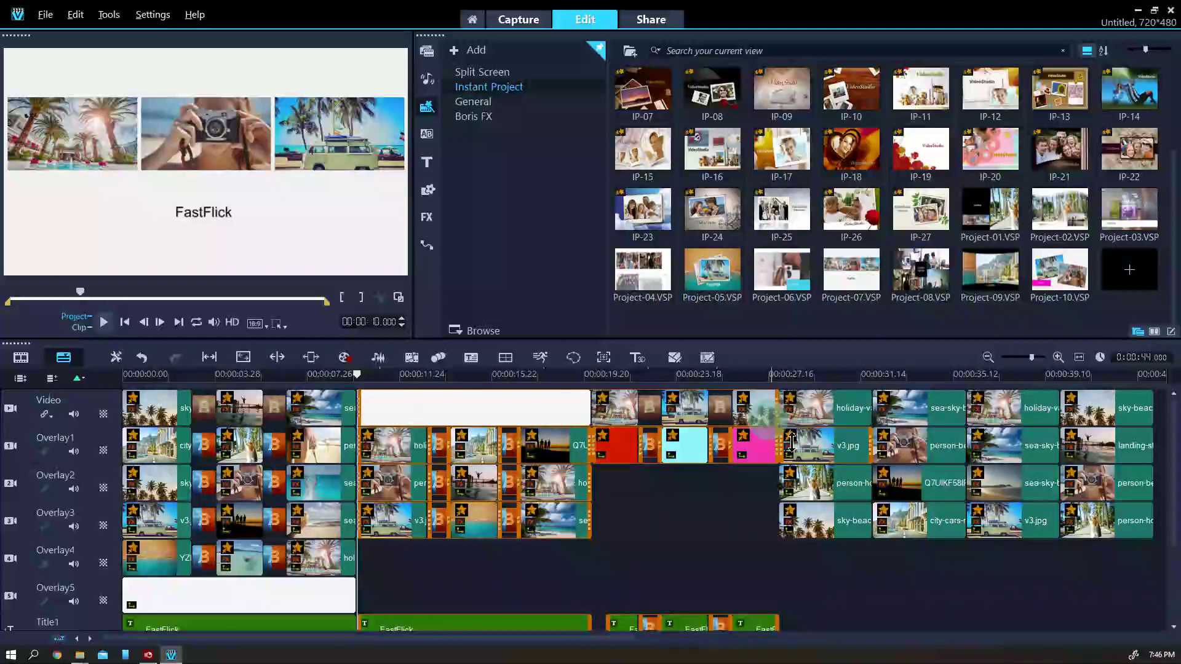
pyautogui.click(1137, 527)
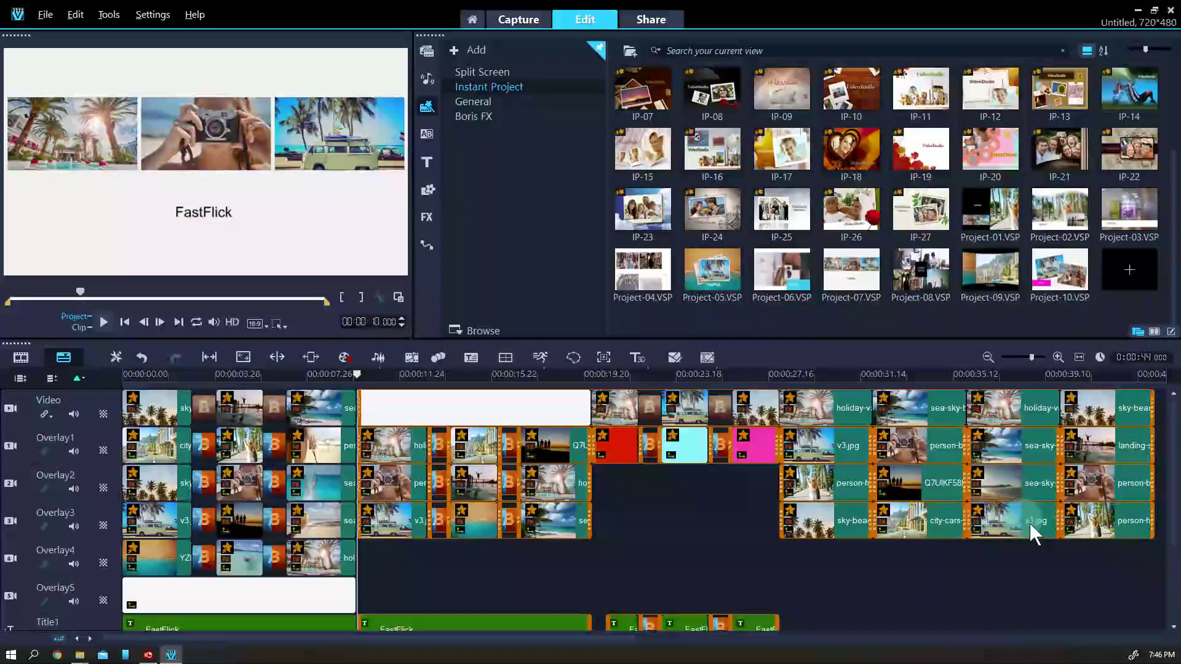
pyautogui.press('Delete')
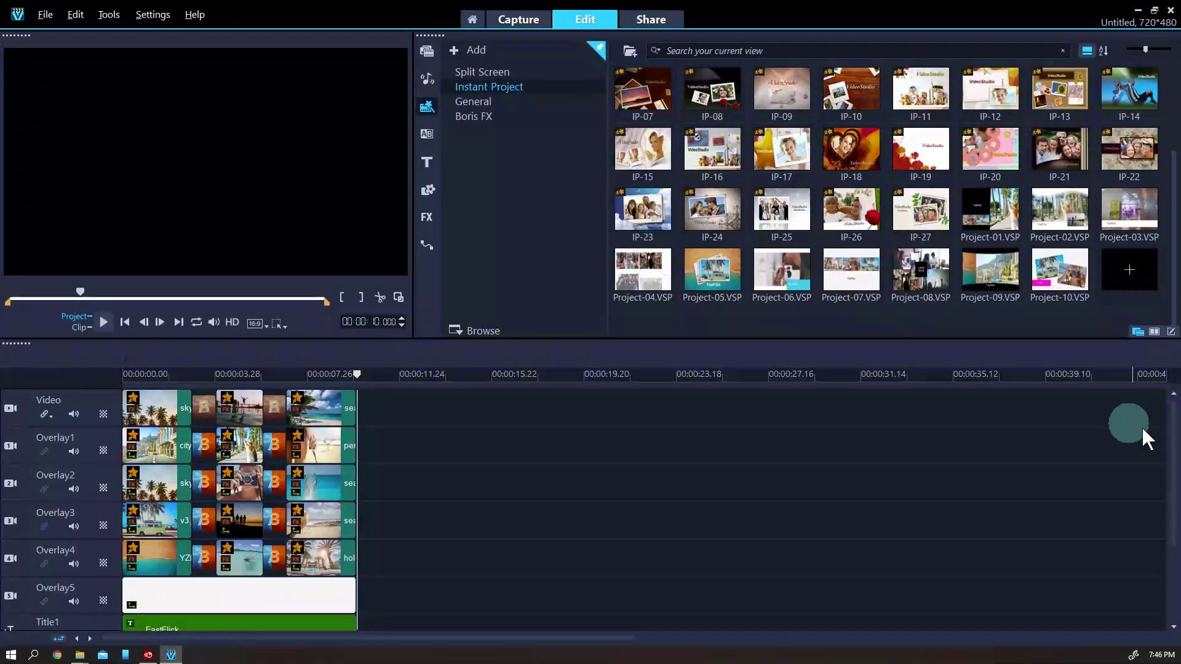
# Split the Project-07.m4a music clip on Music1 at the playhead
pyautogui.scroll(-3, 1166, 627)
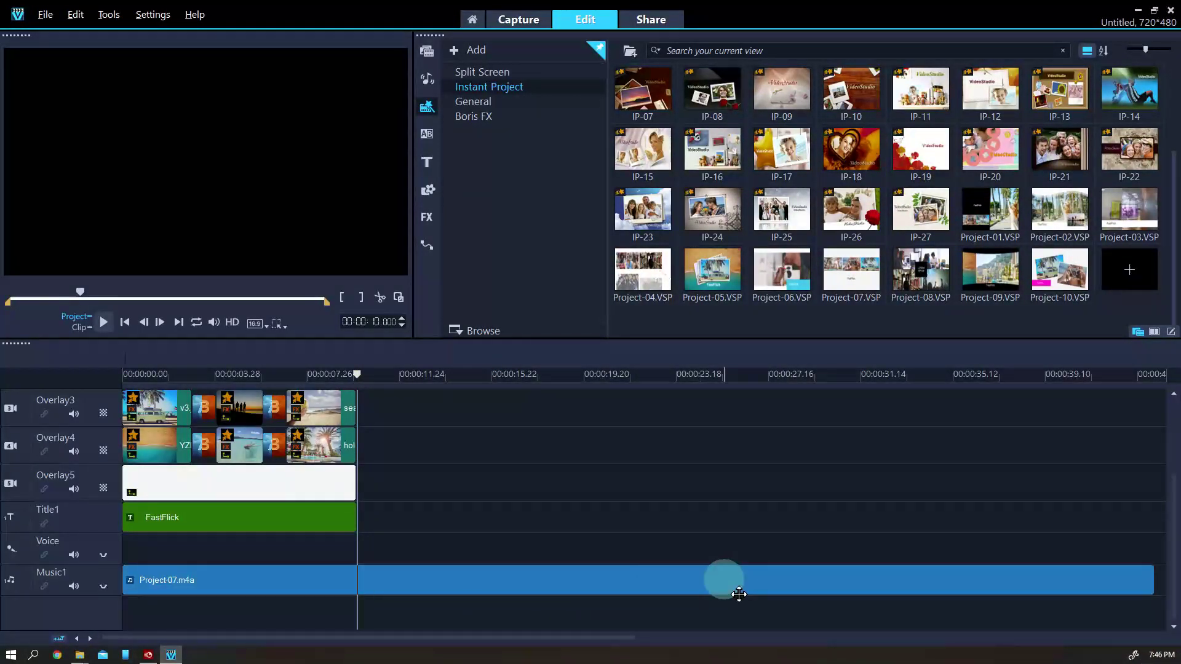
pyautogui.click(391, 592)
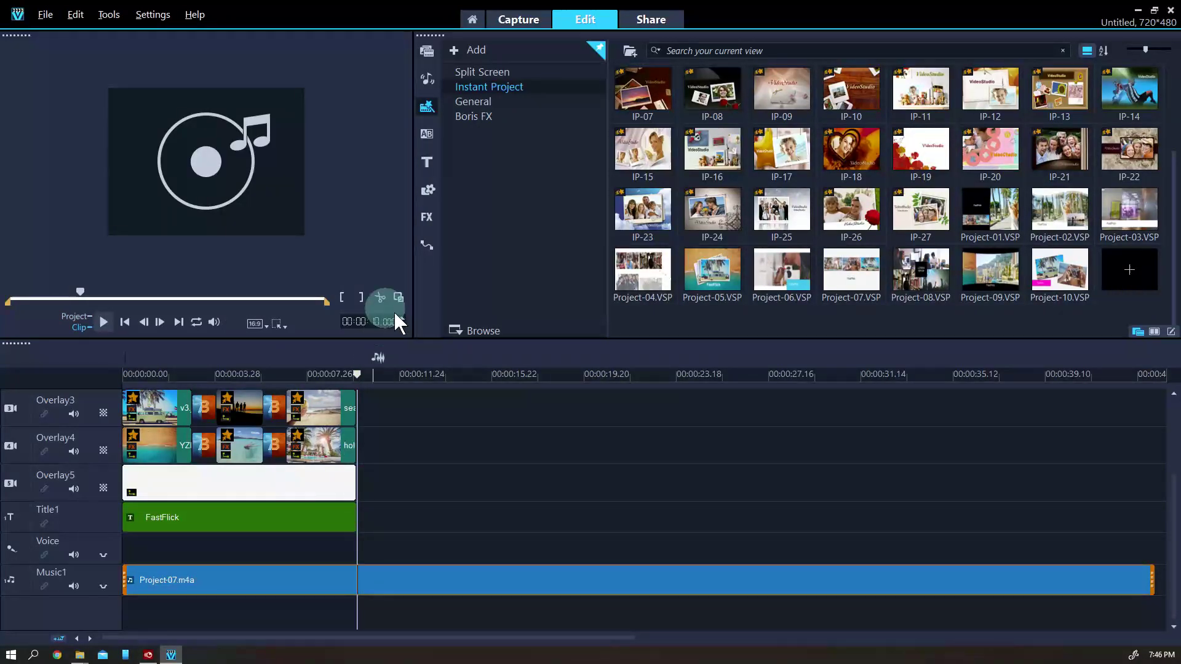
pyautogui.click(381, 298)
# Remove the music past the playhead and lengthen the Science clip to about 10 seconds
pyautogui.press('Delete')
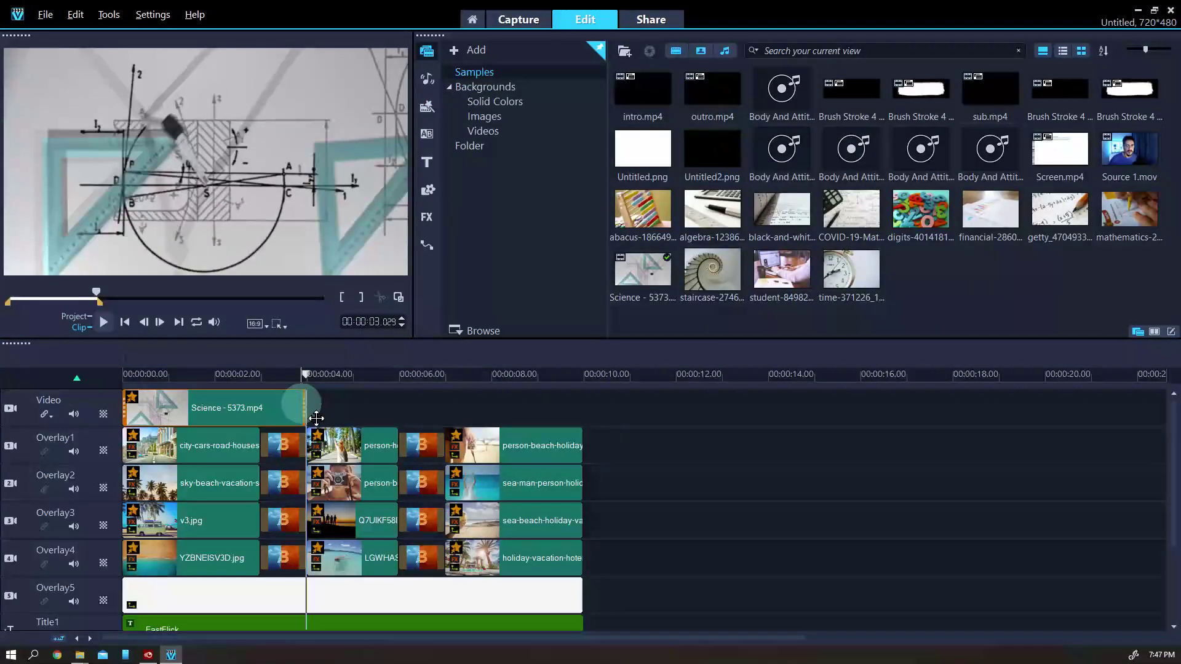
pyautogui.moveTo(323, 420); pyautogui.dragTo(606, 441)
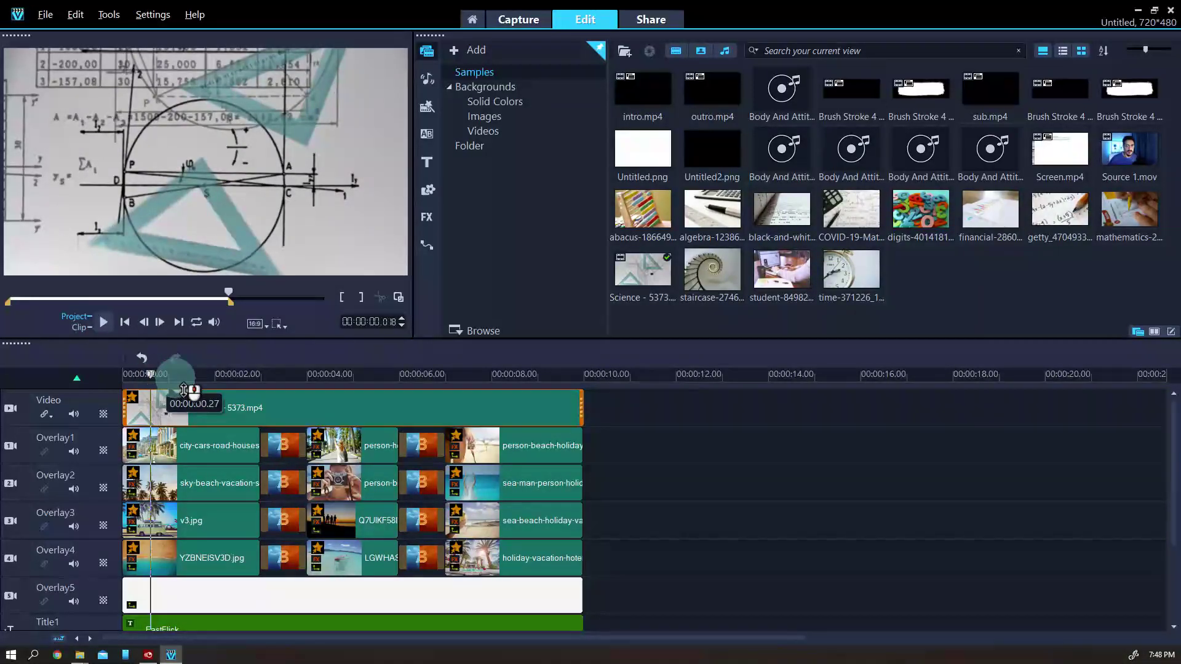
pyautogui.moveTo(192, 376); pyautogui.dragTo(552, 404)
pyautogui.doubleClick(440, 427)
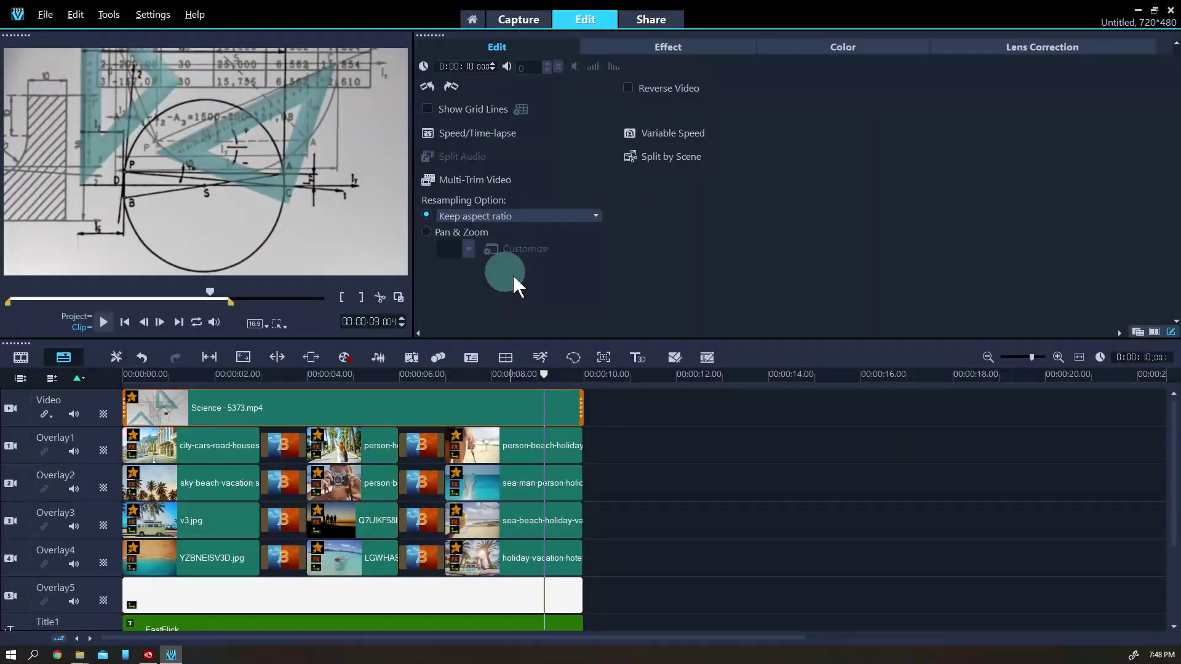
# Replace Overlay1's three clips with the abacus, algebra and black-and-white images
pyautogui.click(506, 273)
pyautogui.click(646, 213)
pyautogui.moveTo(546, 397); pyautogui.dragTo(270, 445)
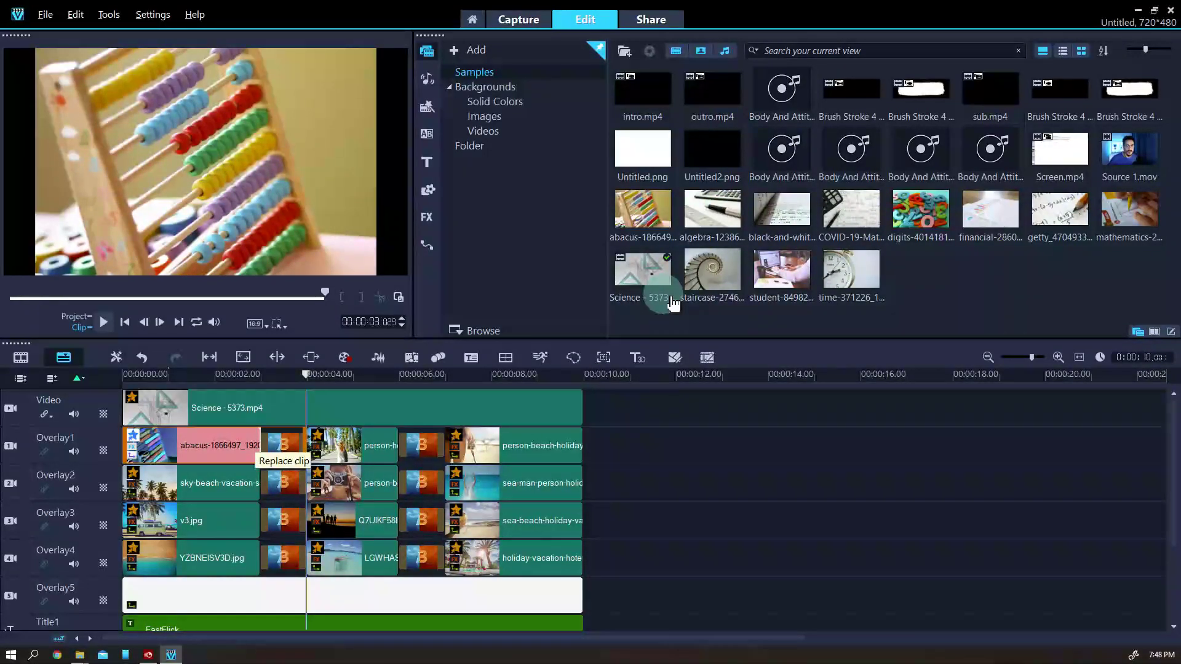
pyautogui.click(707, 229)
pyautogui.moveTo(710, 227); pyautogui.dragTo(337, 441)
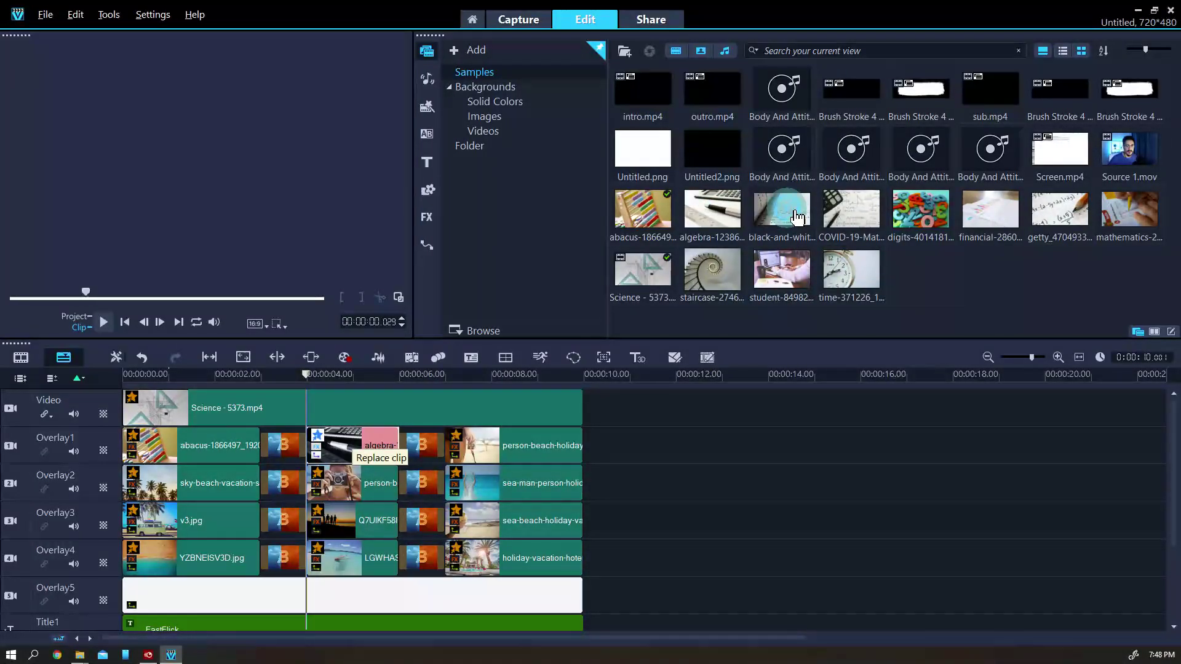
pyautogui.click(798, 216)
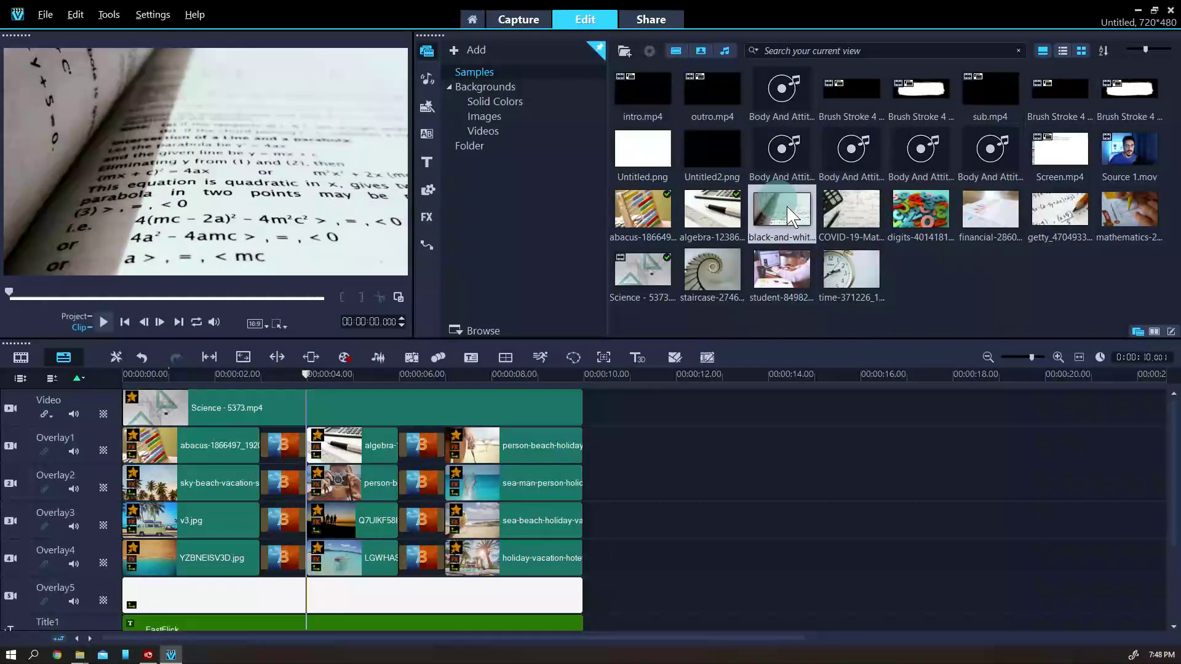
pyautogui.moveTo(696, 402); pyautogui.dragTo(535, 444)
# Fill Overlay2 and Overlay3 with COVID-19, digits, financial, getty, mathematics and staircase images
pyautogui.moveTo(864, 218); pyautogui.dragTo(206, 483)
pyautogui.moveTo(925, 215); pyautogui.dragTo(356, 484)
pyautogui.moveTo(993, 215); pyautogui.dragTo(517, 484)
pyautogui.moveTo(1079, 226); pyautogui.dragTo(191, 522)
pyautogui.moveTo(1145, 226); pyautogui.dragTo(354, 522)
pyautogui.moveTo(719, 273); pyautogui.dragTo(513, 522)
# Replace Overlay4's three clips with the student, time and digits images
pyautogui.moveTo(784, 272); pyautogui.dragTo(188, 561)
pyautogui.click(851, 269)
pyautogui.moveTo(851, 269); pyautogui.dragTo(350, 558)
pyautogui.click(920, 209)
pyautogui.moveTo(920, 209); pyautogui.dragTo(520, 557)
# Apply the Sketch filter to the Science clip and preview it
pyautogui.click(461, 409)
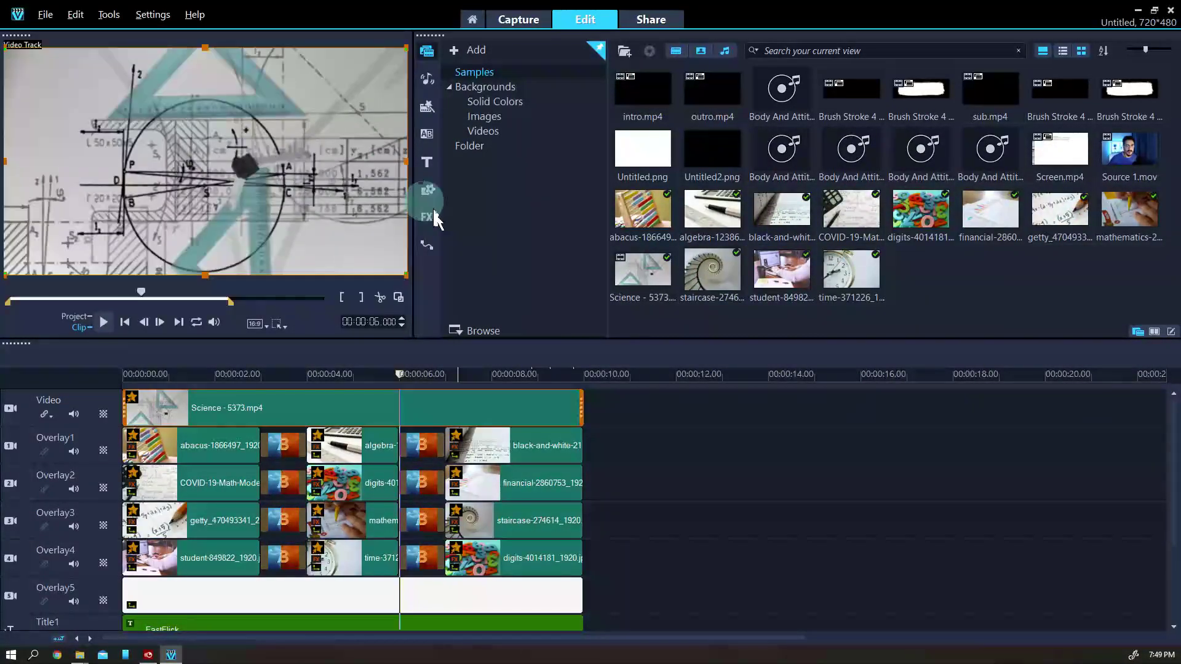
pyautogui.click(426, 217)
pyautogui.scroll(-4, 776, 206)
pyautogui.moveTo(642, 210)
pyautogui.mouseDown()
pyautogui.moveTo(453, 369)
pyautogui.moveTo(351, 409)
pyautogui.mouseUp()
pyautogui.moveTo(131, 376); pyautogui.dragTo(337, 388)
# Add the Tint filter to the Science clip and preview the result
pyautogui.click(928, 275)
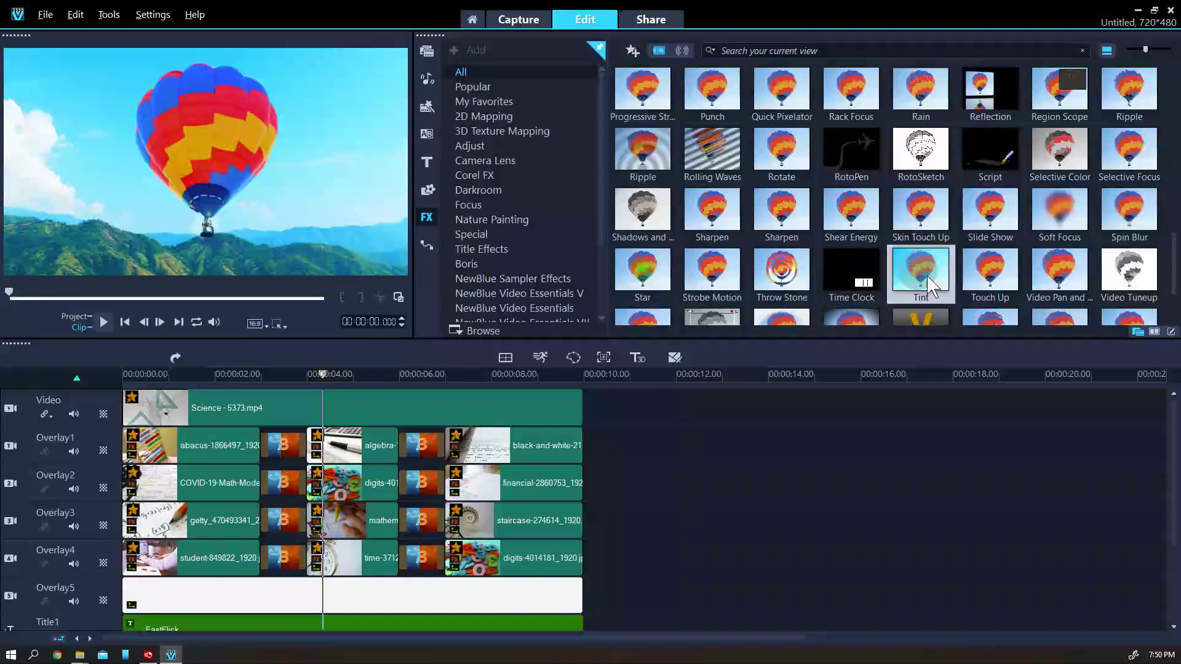
pyautogui.scroll(-1, 927, 275)
pyautogui.moveTo(921, 210); pyautogui.dragTo(402, 404)
pyautogui.moveTo(176, 388); pyautogui.dragTo(409, 377)
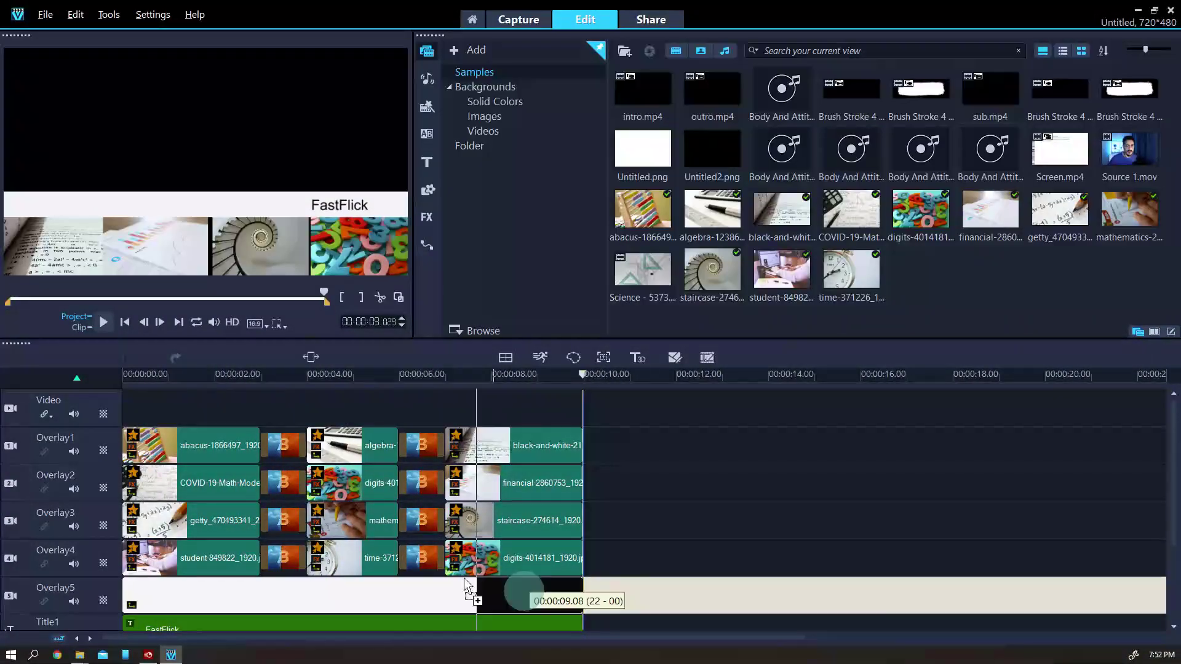
# Put Learn - 20122.mp4 on the Video track, trimmed to fit the template
pyautogui.moveTo(485, 600); pyautogui.dragTo(313, 409)
pyautogui.moveTo(986, 406); pyautogui.dragTo(583, 409)
pyautogui.moveTo(150, 372); pyautogui.dragTo(435, 390)
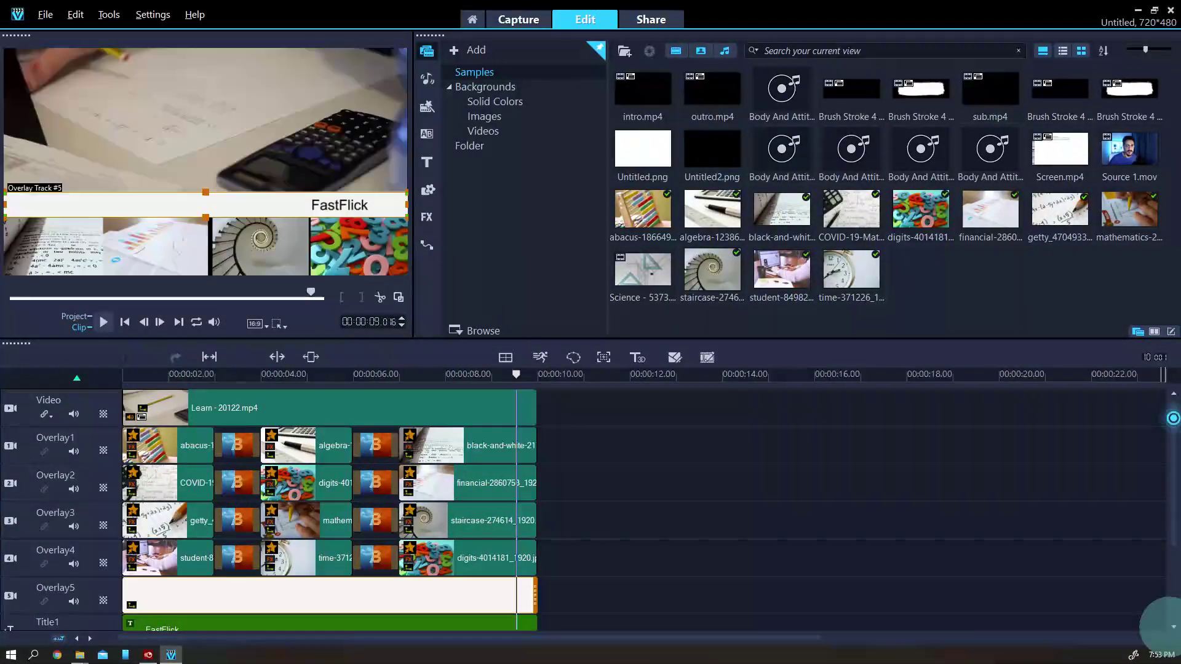
# Change the FastFlick title to 'Math Olympiads Prep Course', shifted left, in bold Alfphabet
pyautogui.click(1173, 626)
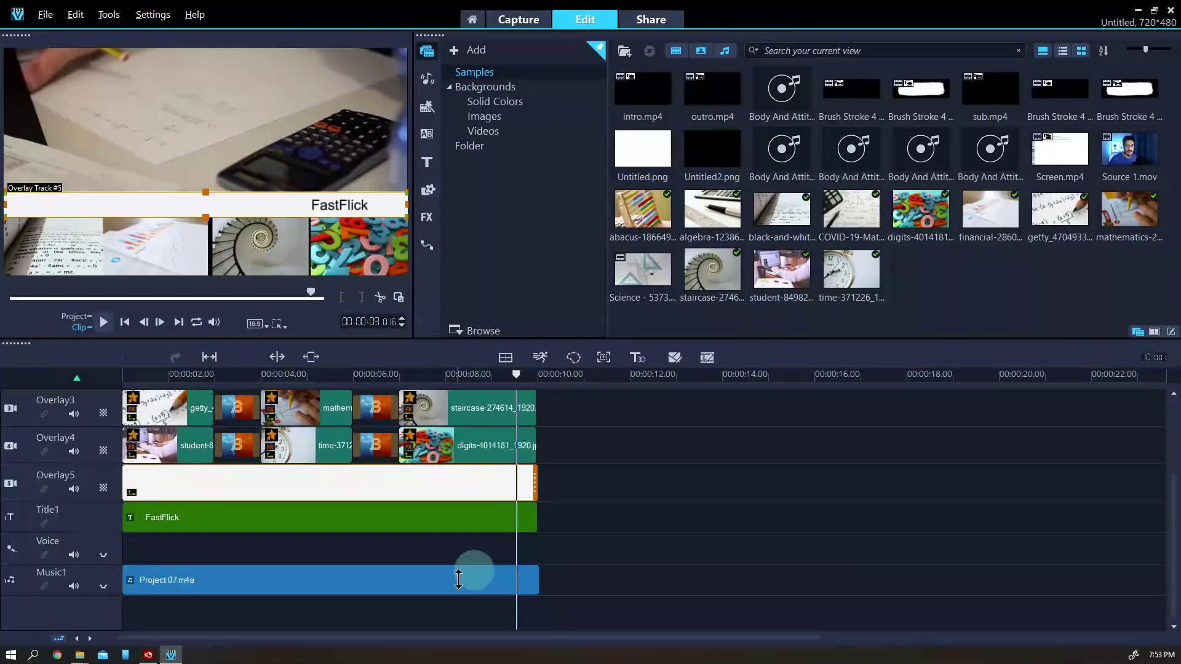
pyautogui.click(224, 523)
pyautogui.click(347, 209)
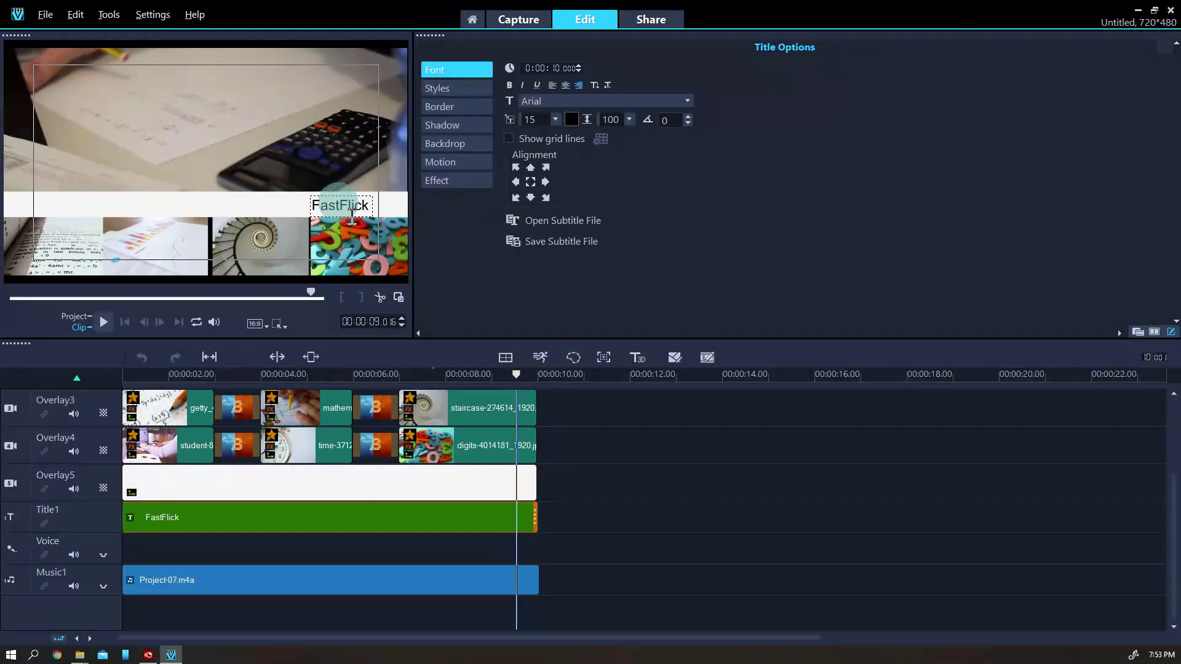
pyautogui.write('Math Olympiads Prep Course')
pyautogui.click(381, 223)
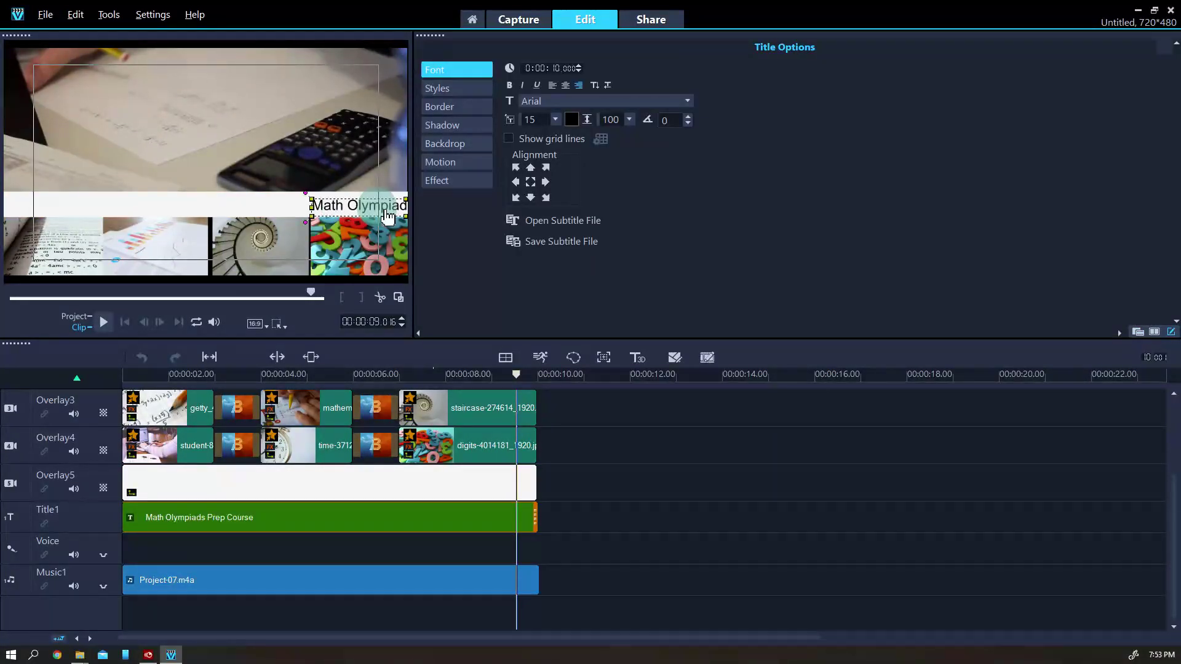
pyautogui.moveTo(386, 206); pyautogui.dragTo(278, 206)
pyautogui.click(686, 101)
pyautogui.click(614, 203)
pyautogui.click(687, 101)
pyautogui.click(676, 143)
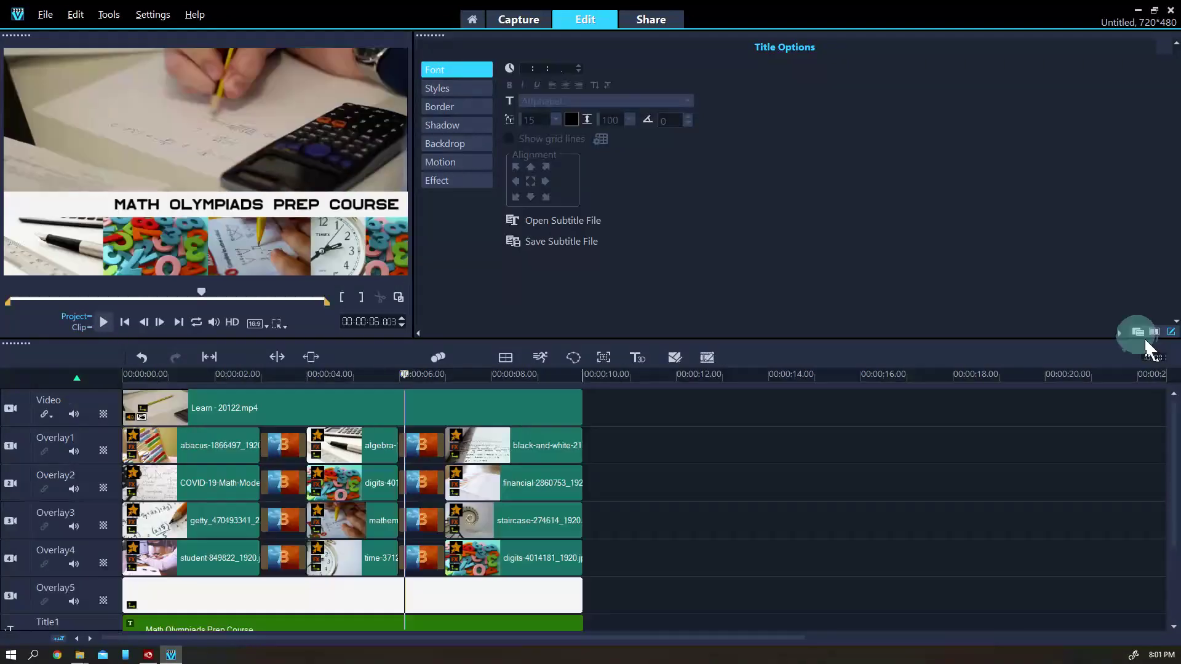
pyautogui.click(1137, 332)
# Add the white Untitled.png after the intro, with a matching Coloured Rectangle graphic on Overlay1
pyautogui.click(495, 86)
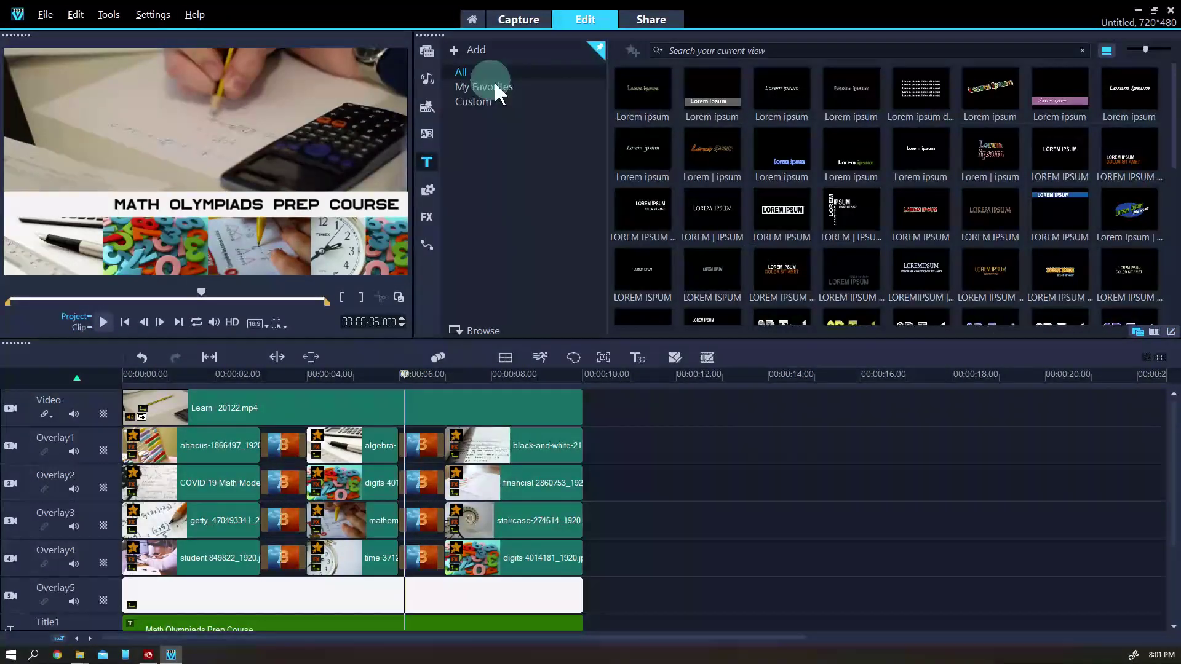
pyautogui.click(439, 57)
pyautogui.moveTo(643, 150); pyautogui.dragTo(642, 417)
pyautogui.click(428, 190)
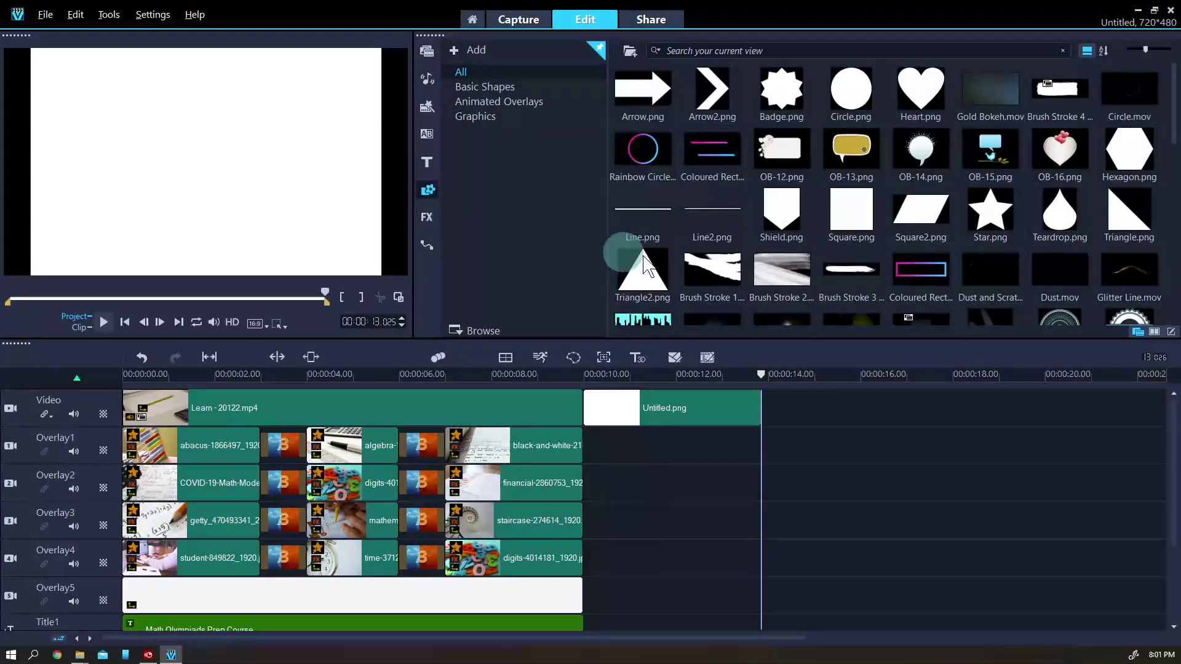
pyautogui.moveTo(712, 150); pyautogui.dragTo(586, 449)
pyautogui.moveTo(769, 445); pyautogui.dragTo(754, 445)
# Set the Untitled.png clip's resampling to Fit to project size
pyautogui.doubleClick(712, 414)
pyautogui.click(478, 149)
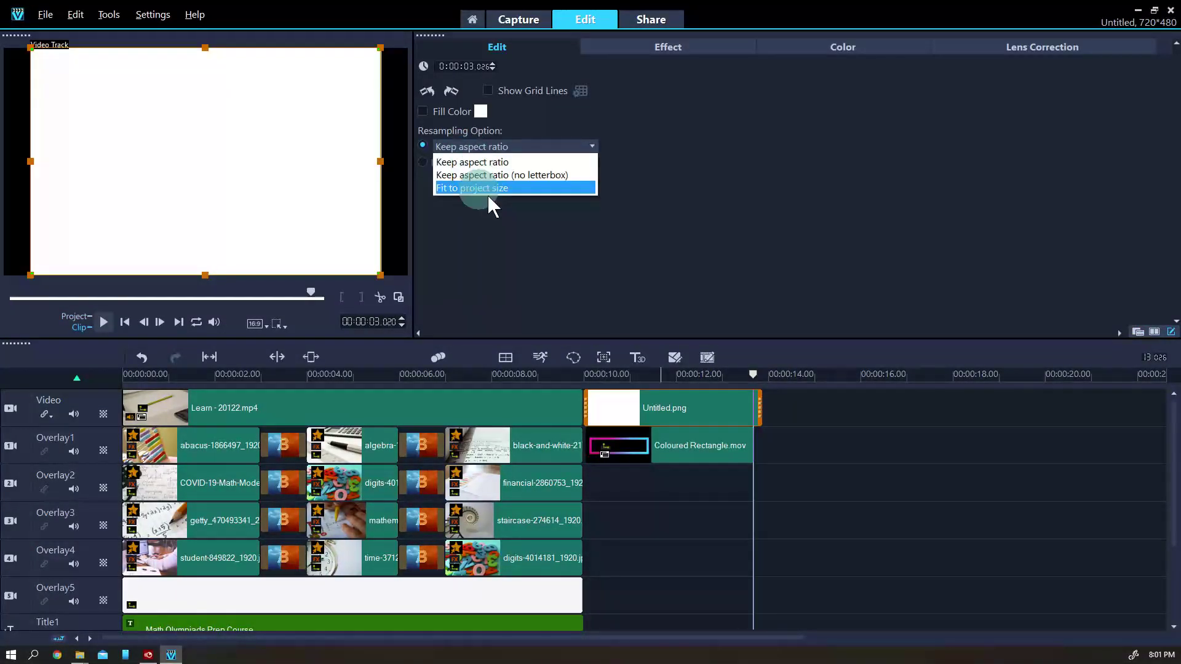
pyautogui.click(489, 190)
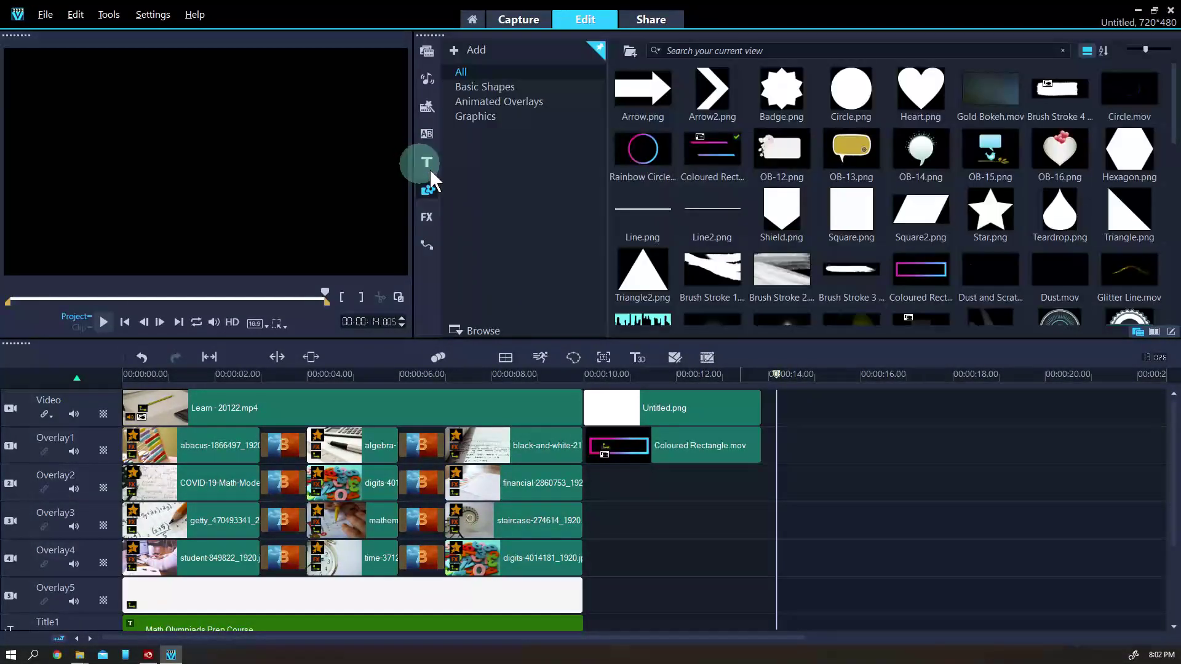
pyautogui.click(433, 168)
pyautogui.scroll(-5, 876, 214)
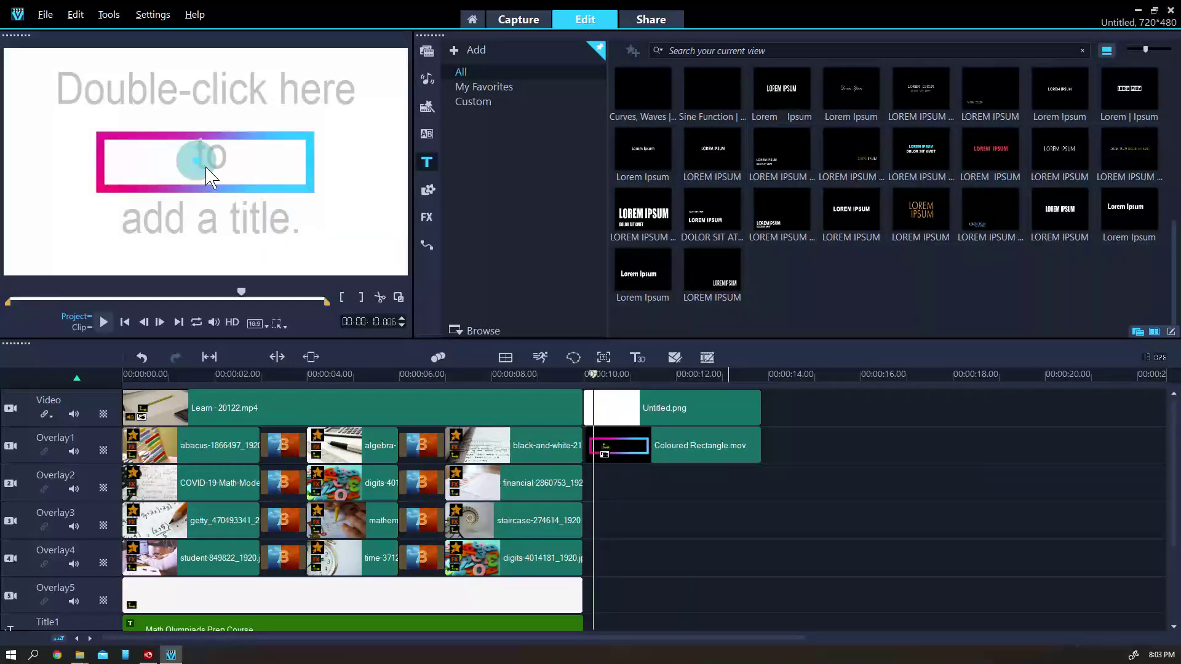
# Add a COMC 2011 title and centre it inside the rectangle
pyautogui.doubleClick(209, 177)
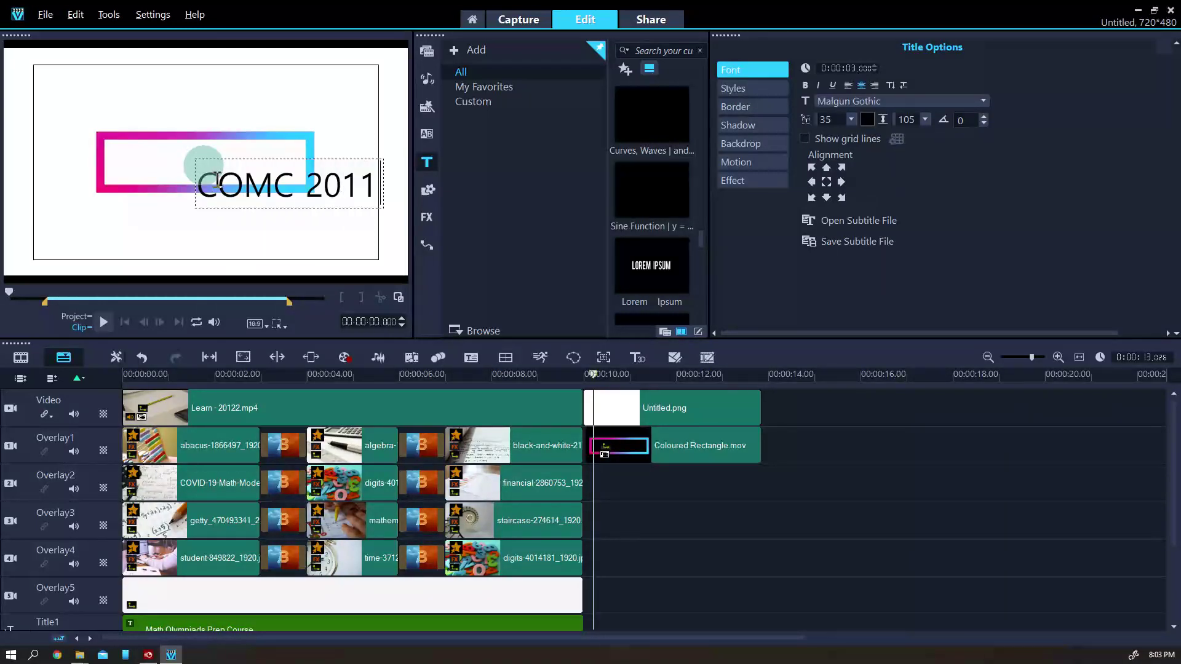
pyautogui.click(288, 136)
pyautogui.moveTo(274, 184); pyautogui.dragTo(215, 165)
# Try several fonts on the COMC 2011 title, settling on ROG Fonts
pyautogui.click(874, 102)
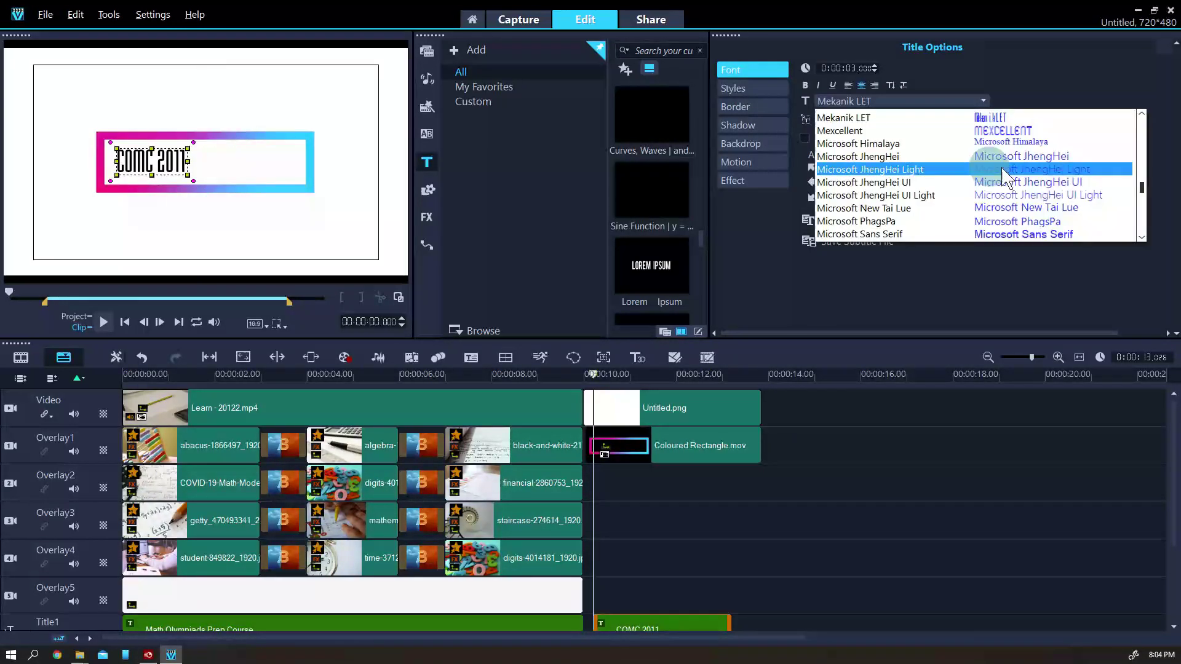
pyautogui.click(990, 131)
pyautogui.click(874, 102)
pyautogui.scroll(-3, 1045, 185)
pyautogui.click(1094, 220)
pyautogui.click(874, 102)
pyautogui.click(1014, 131)
pyautogui.click(874, 104)
pyautogui.scroll(-10, 1094, 185)
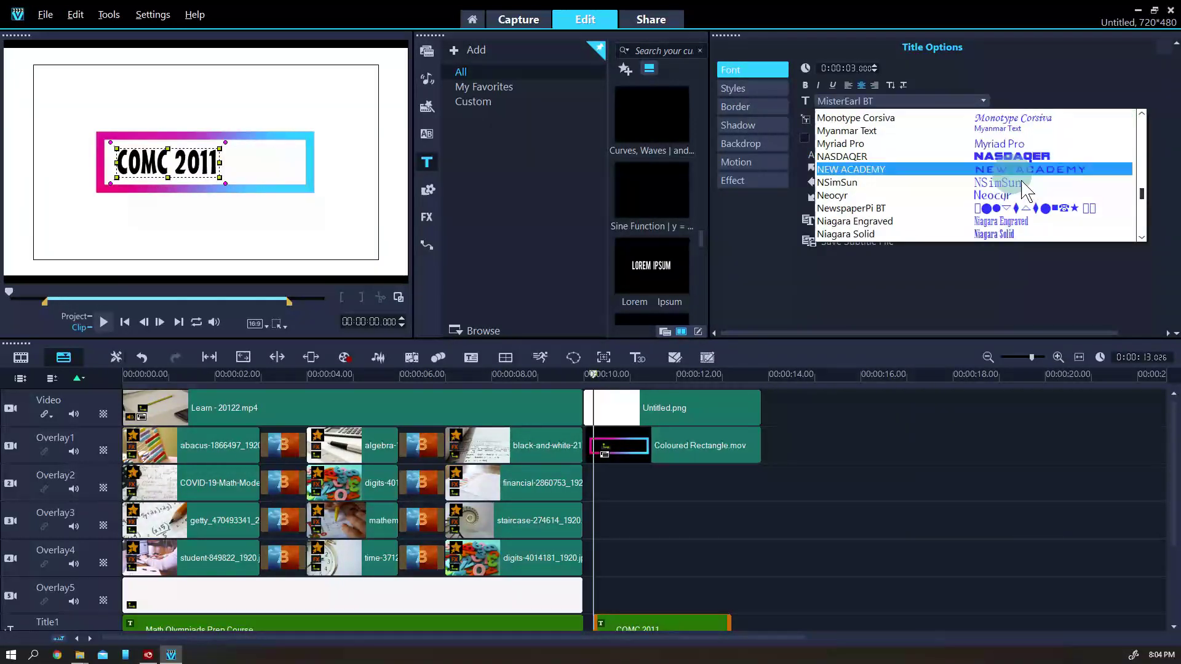
pyautogui.click(1073, 171)
pyautogui.moveTo(330, 179)
pyautogui.mouseDown()
pyautogui.moveTo(343, 194)
pyautogui.moveTo(310, 173)
pyautogui.mouseUp()
# Set the title to size 30 and colour it blue
pyautogui.click(867, 120)
pyautogui.click(640, 261)
pyautogui.click(603, 304)
pyautogui.click(596, 238)
pyautogui.click(706, 172)
pyautogui.moveTo(540, 374); pyautogui.dragTo(650, 374)
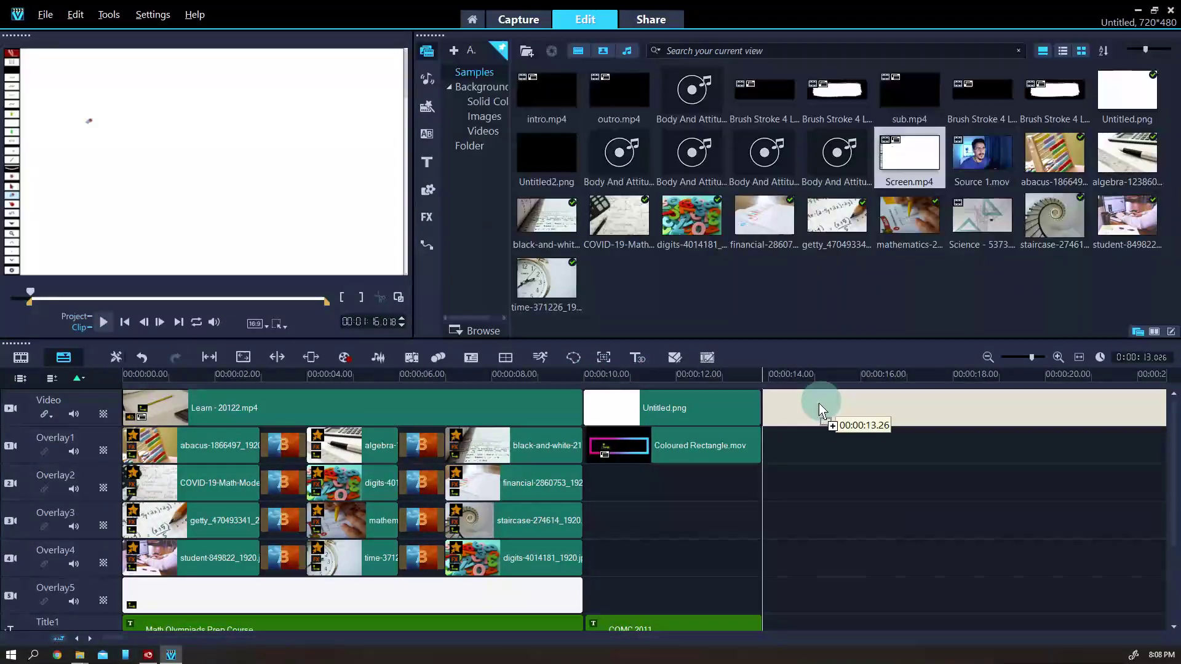
# Place Screen.mp4 after the title and Source 1.mov on Overlay1 at 13.26 s
pyautogui.moveTo(817, 403); pyautogui.dragTo(817, 407)
pyautogui.moveTo(992, 174); pyautogui.dragTo(647, 445)
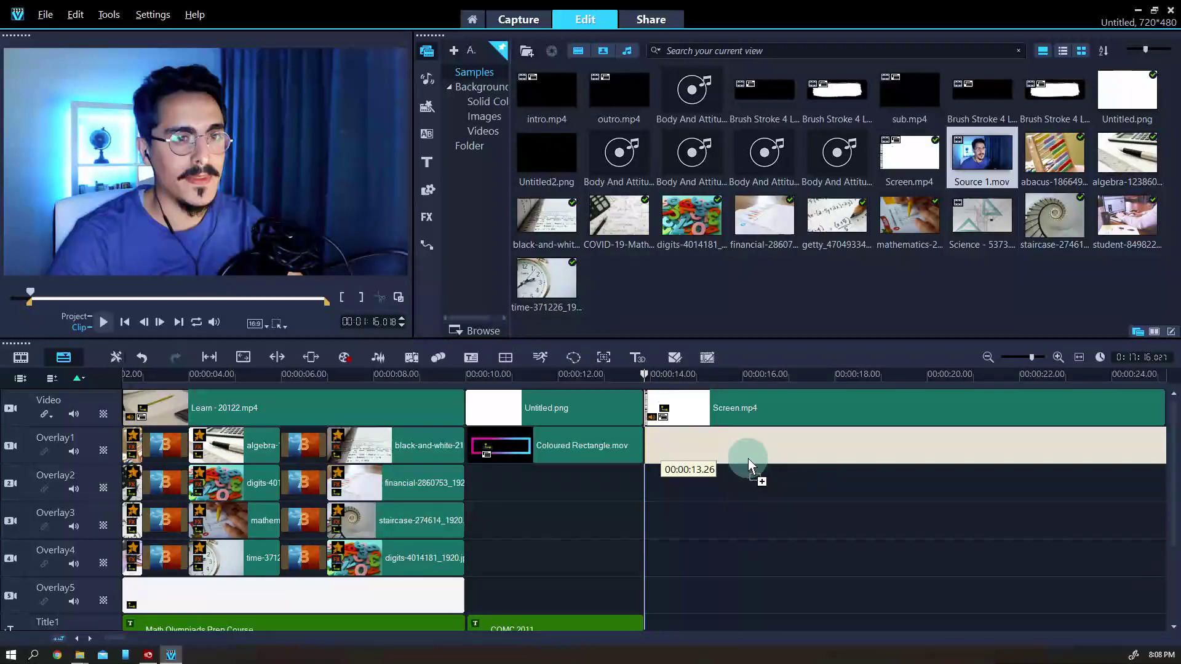
pyautogui.moveTo(748, 459)
pyautogui.mouseDown()
pyautogui.moveTo(739, 470)
pyautogui.moveTo(756, 463)
pyautogui.mouseUp()
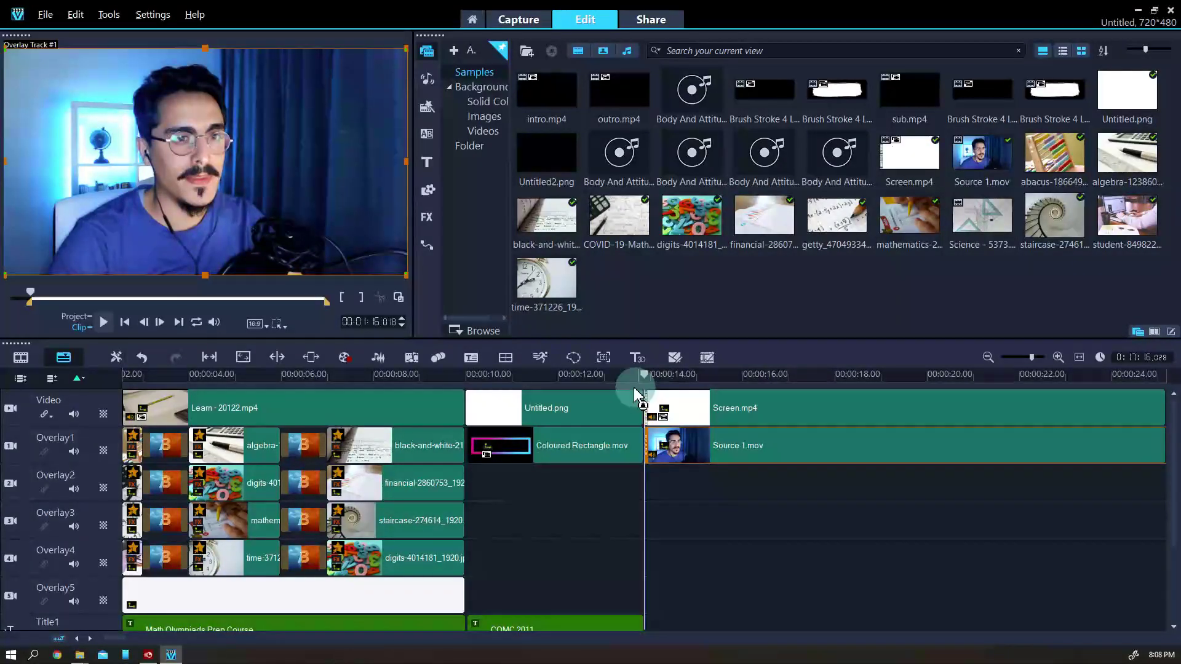
# Review playback and split the Source 1.mov overlay at 23 s
pyautogui.moveTo(618, 378); pyautogui.dragTo(658, 392)
pyautogui.press('space')
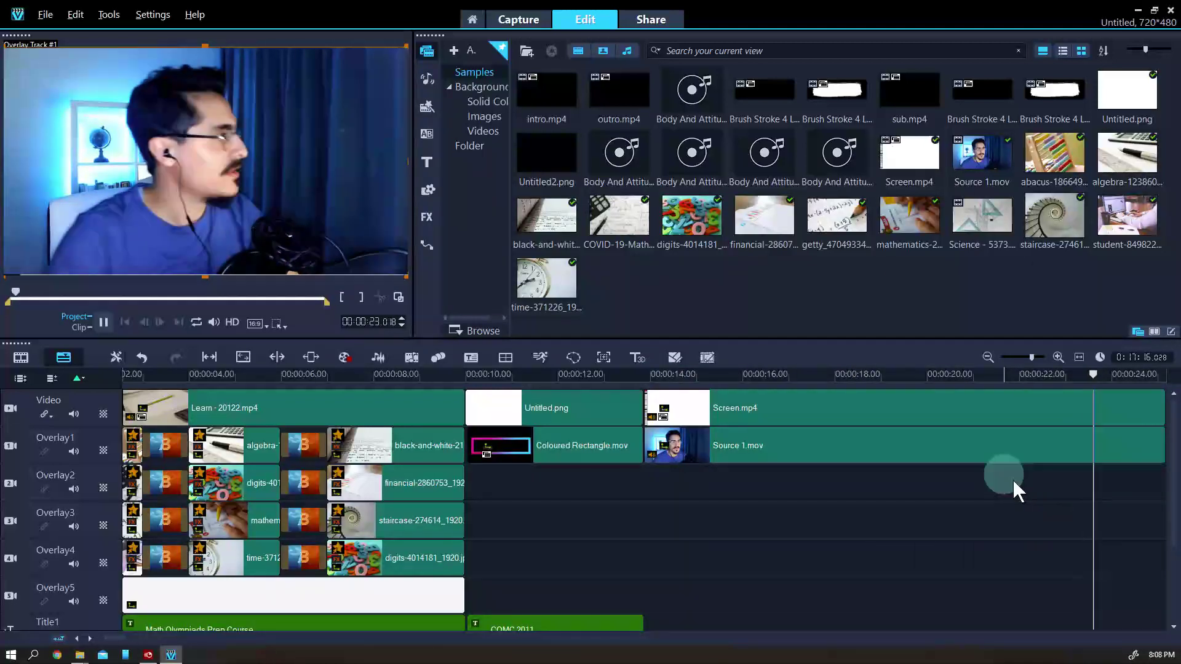
pyautogui.click(566, 375)
pyautogui.press('space')
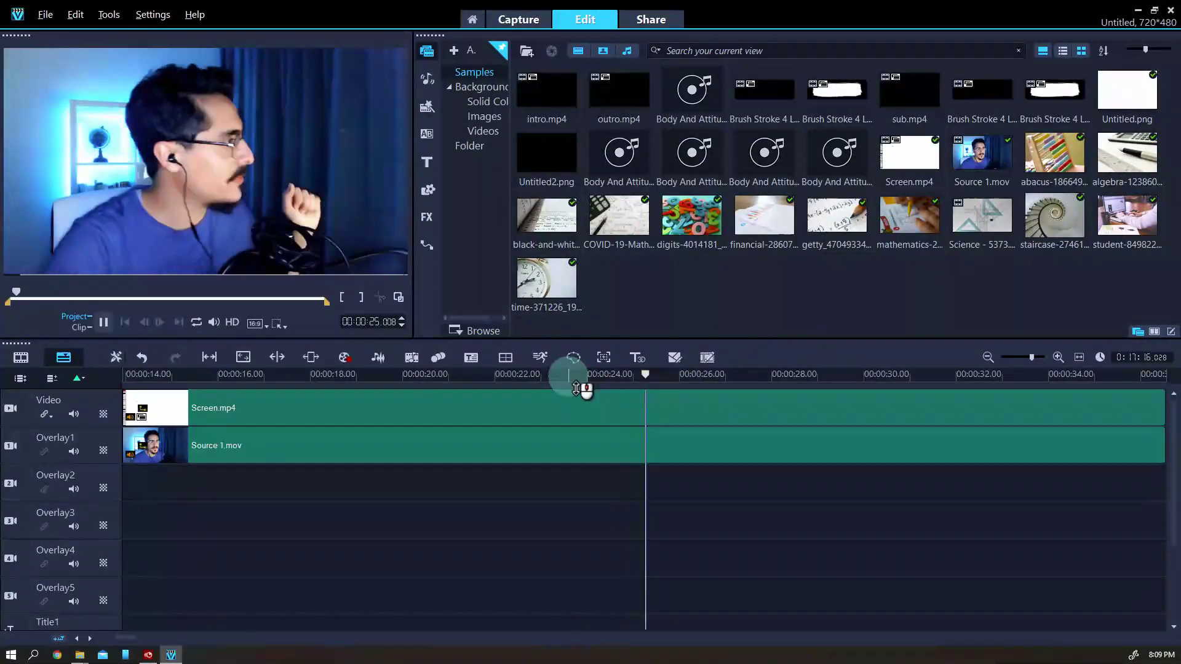
pyautogui.click(565, 375)
pyautogui.click(547, 441)
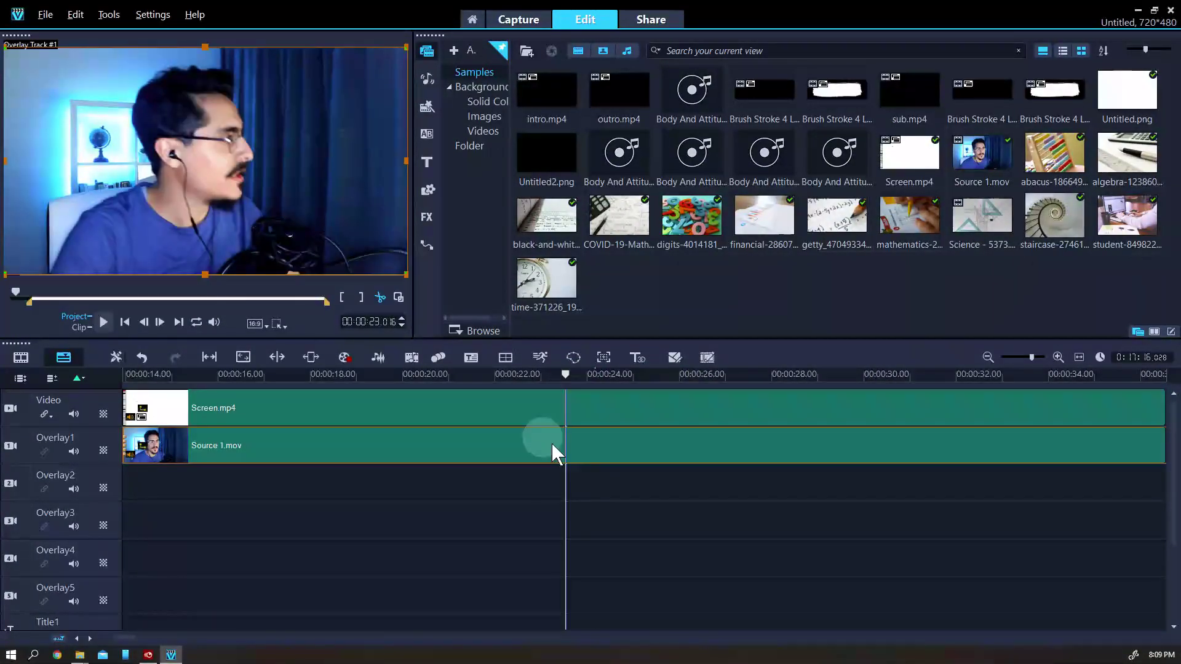
pyautogui.hotkey('ctrl', 'i')
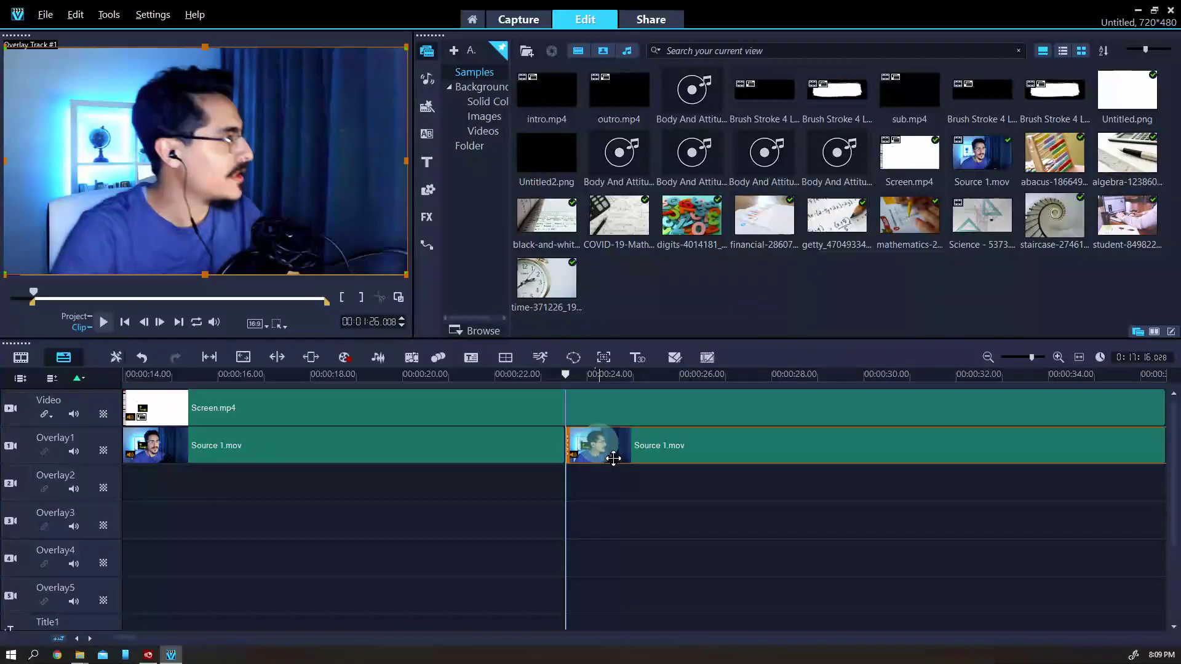
# Shrink the webcam overlay in the preview and give it a border of 1
pyautogui.moveTo(6, 48); pyautogui.dragTo(218, 169)
pyautogui.doubleClick(667, 446)
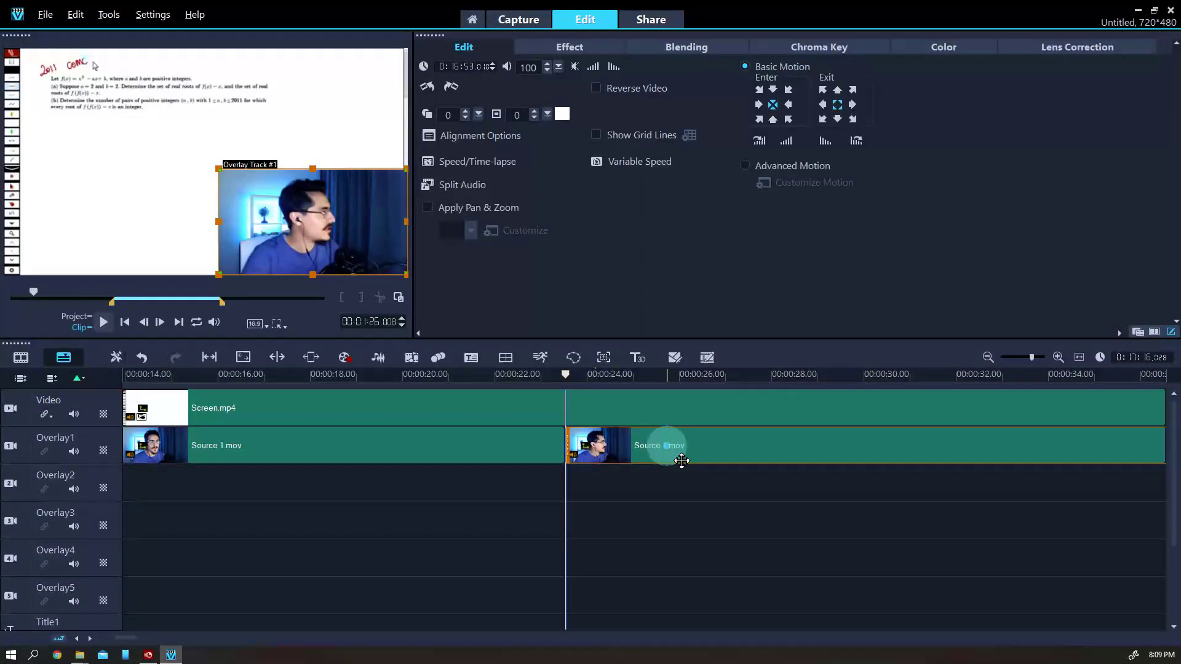
pyautogui.click(538, 113)
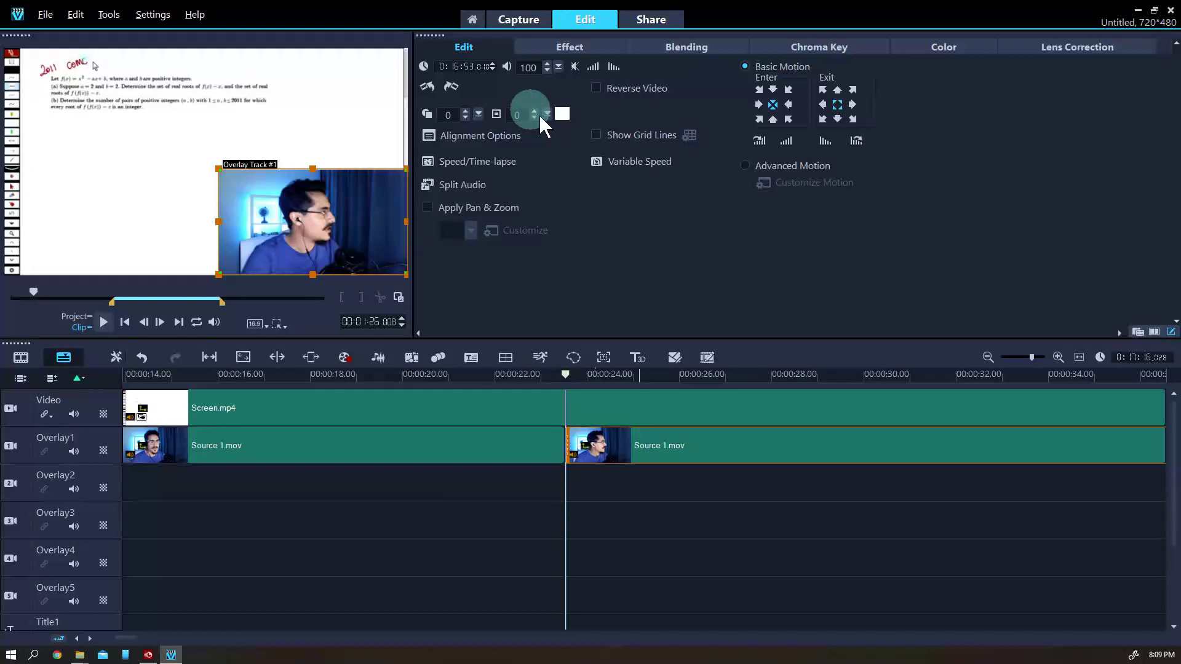
pyautogui.click(600, 385)
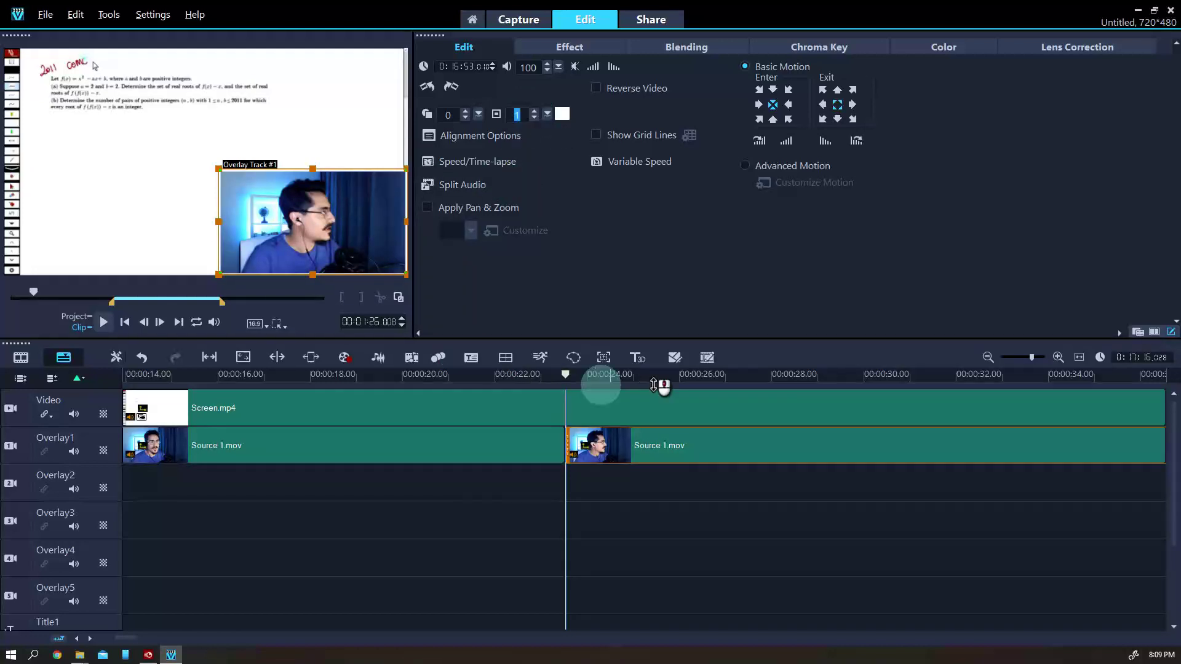
pyautogui.click(905, 52)
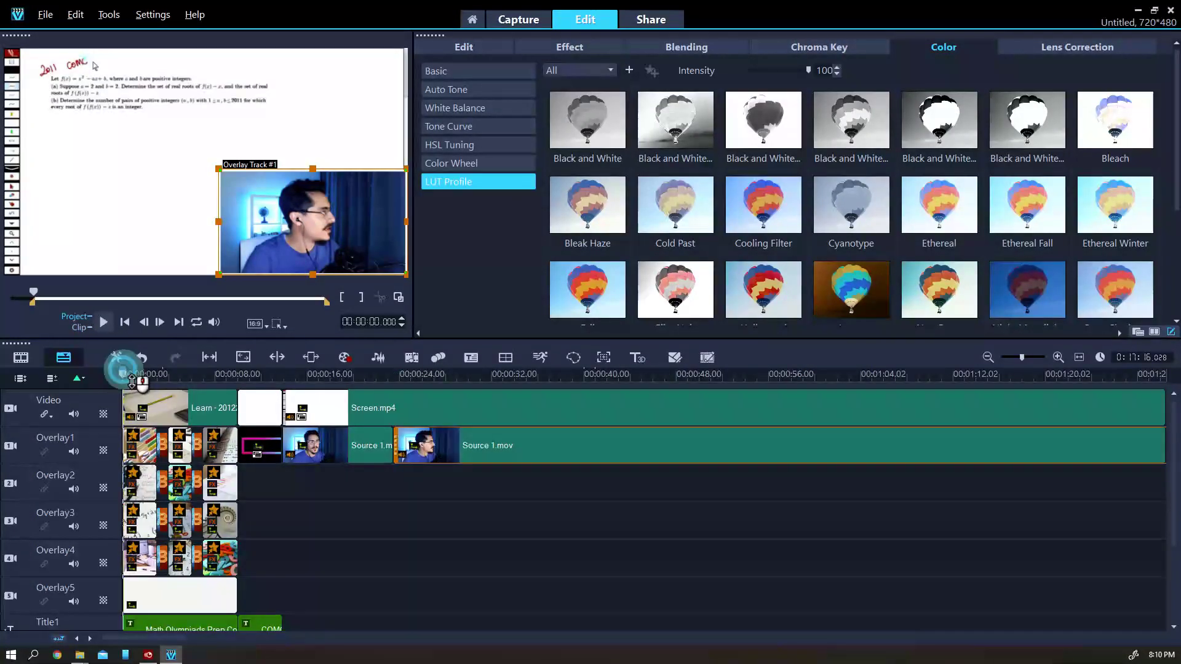
# Add a Fade to black transition on the Video track at 13 s
pyautogui.moveTo(125, 374); pyautogui.dragTo(278, 373)
pyautogui.click(431, 133)
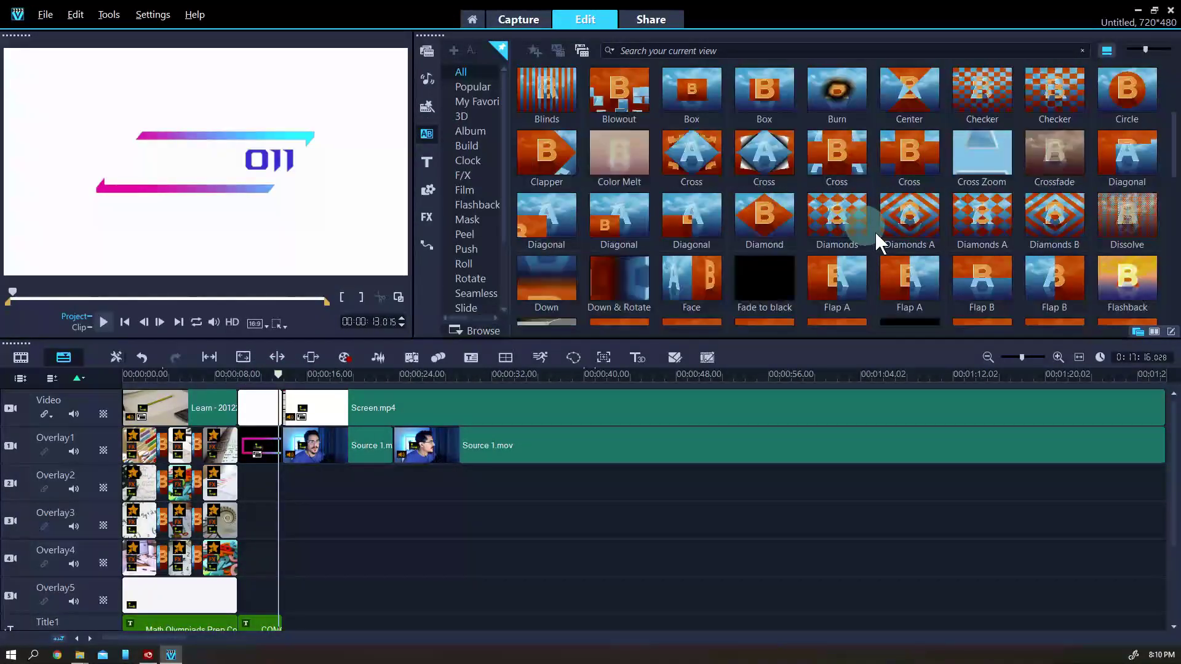
pyautogui.moveTo(778, 286); pyautogui.dragTo(372, 408)
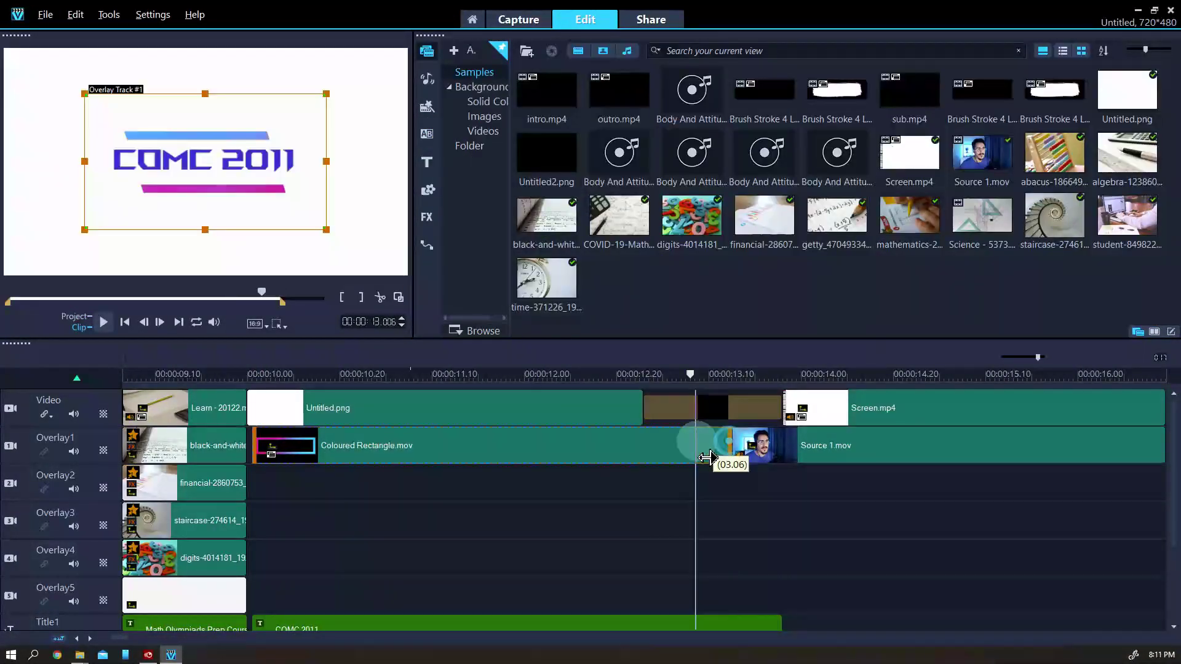
# Trim the end of the overlay clip and shorten the COMC 2011 title clip
pyautogui.moveTo(696, 441); pyautogui.dragTo(647, 450)
pyautogui.moveTo(734, 622); pyautogui.dragTo(670, 620)
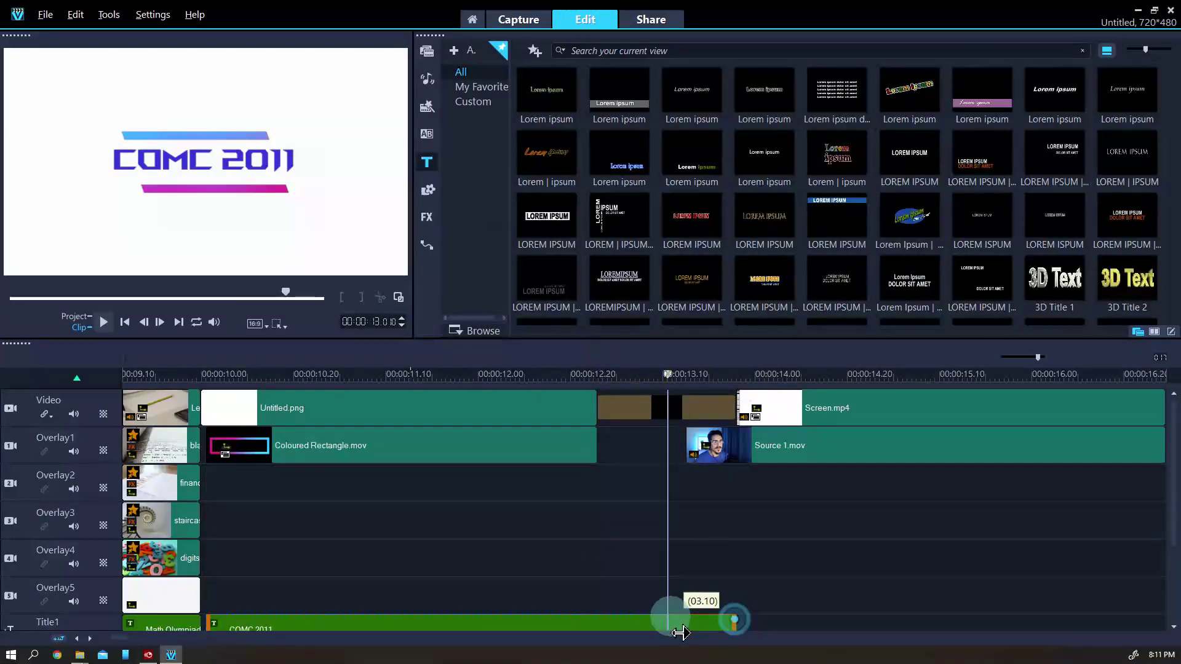
pyautogui.moveTo(670, 620); pyautogui.dragTo(602, 620)
pyautogui.moveTo(549, 375); pyautogui.dragTo(815, 374)
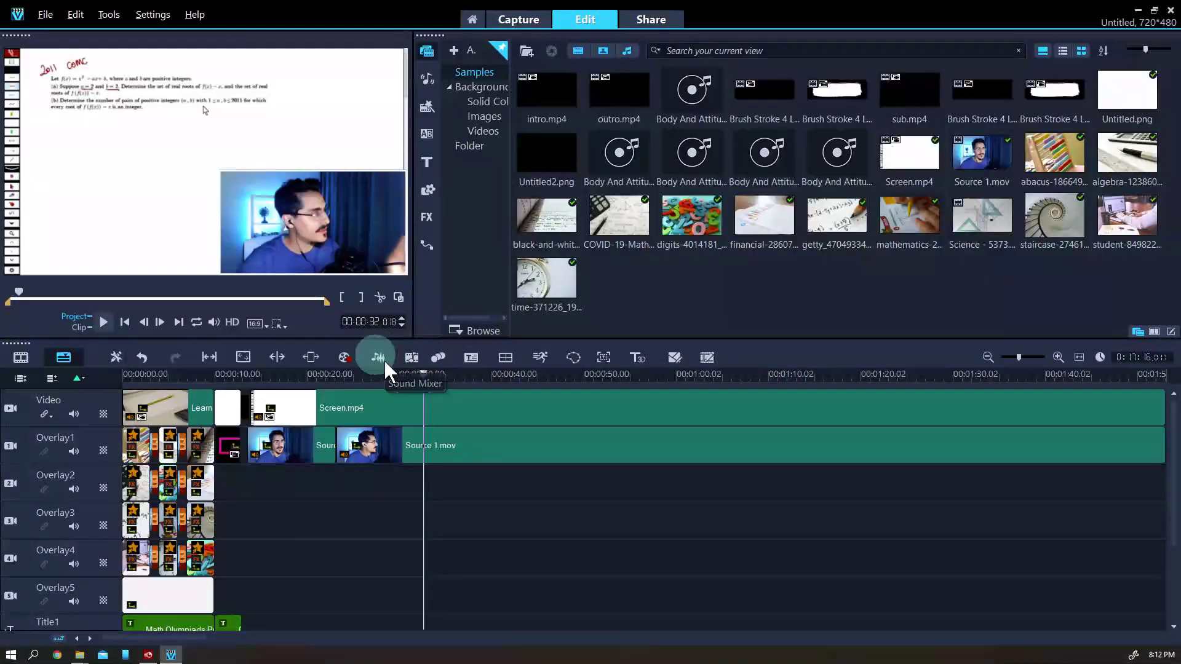
# Split the screen and webcam clips at 1:12 and 1:24
pyautogui.click(377, 357)
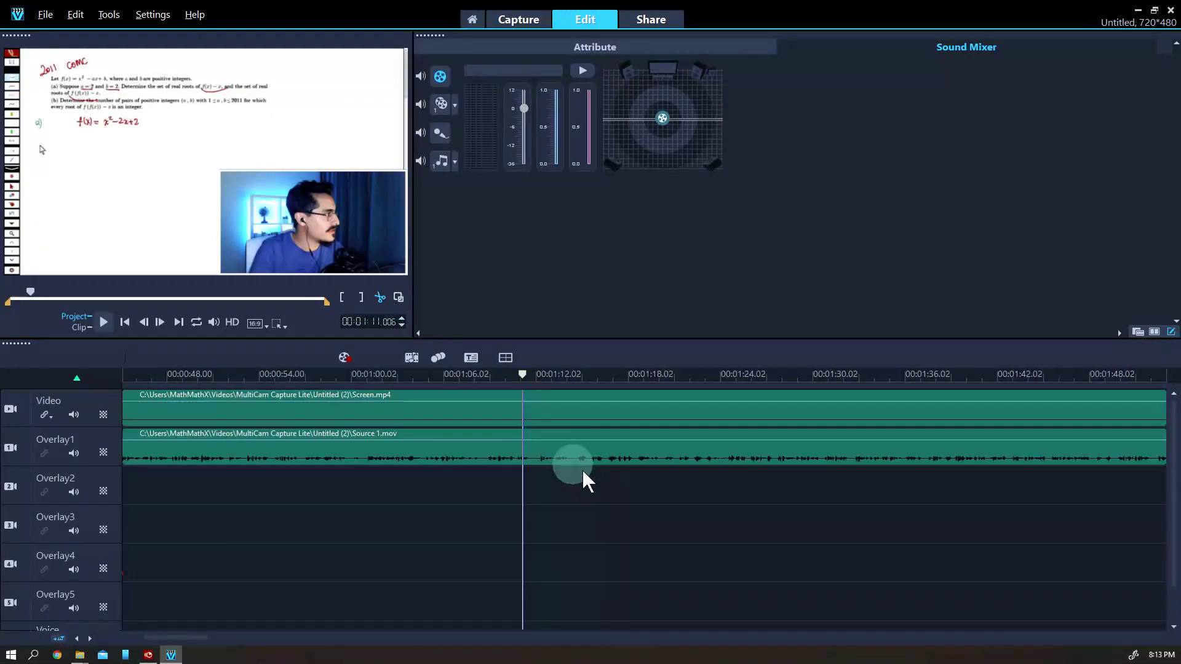
pyautogui.moveTo(525, 375); pyautogui.dragTo(541, 374)
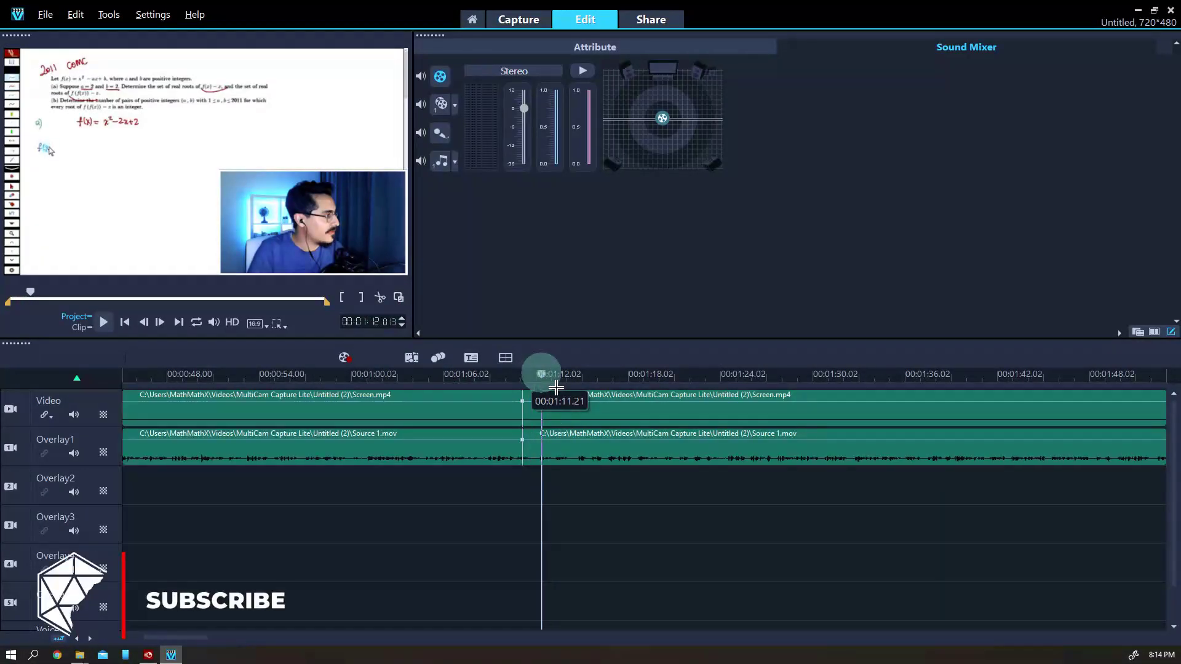
pyautogui.click(377, 358)
pyautogui.moveTo(827, 375); pyautogui.dragTo(864, 390)
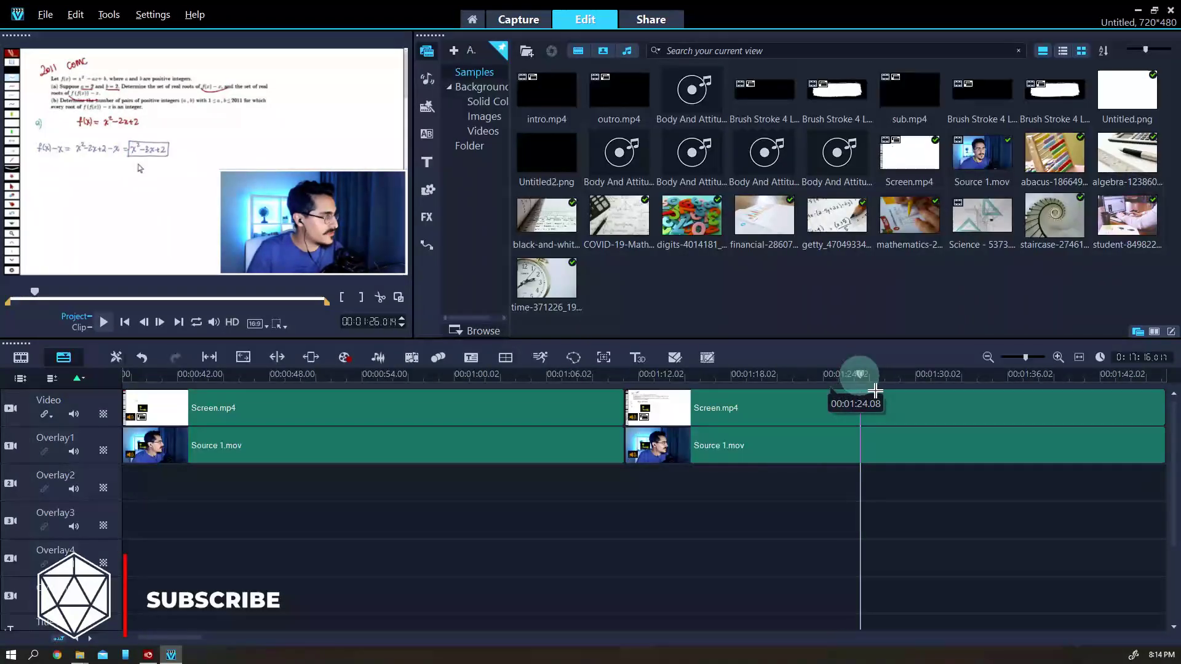
pyautogui.click(383, 297)
# Set the middle Screen.mp4 clip's speed to 250%
pyautogui.click(741, 407)
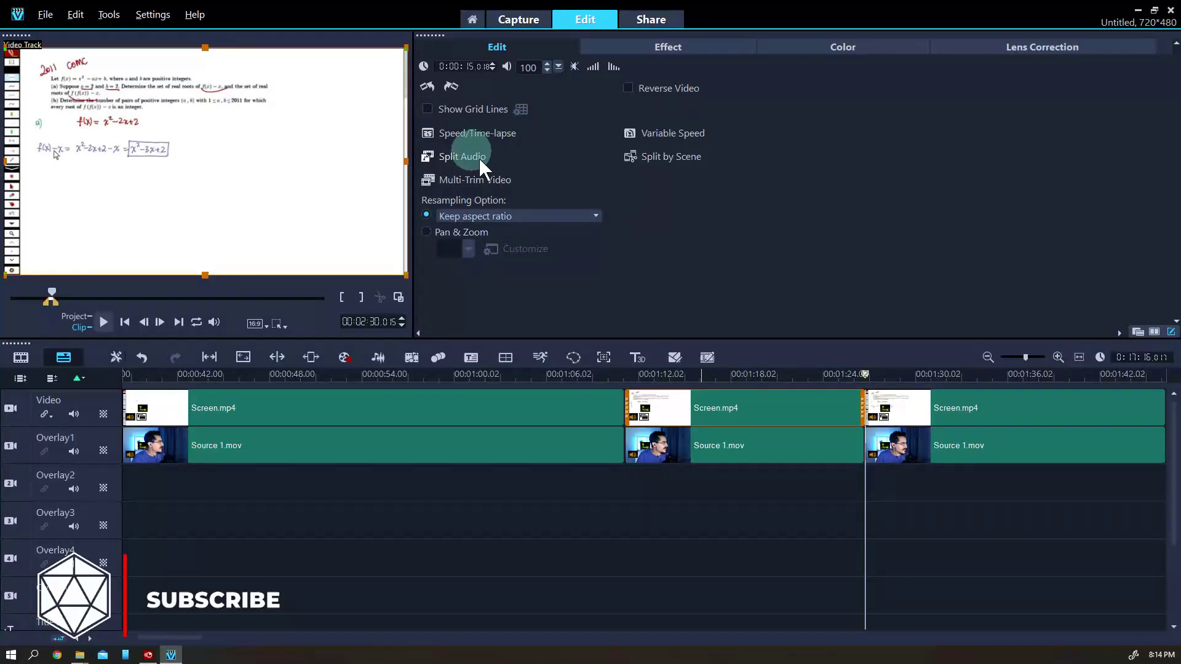
pyautogui.click(478, 135)
pyautogui.click(599, 357)
pyautogui.write('200')
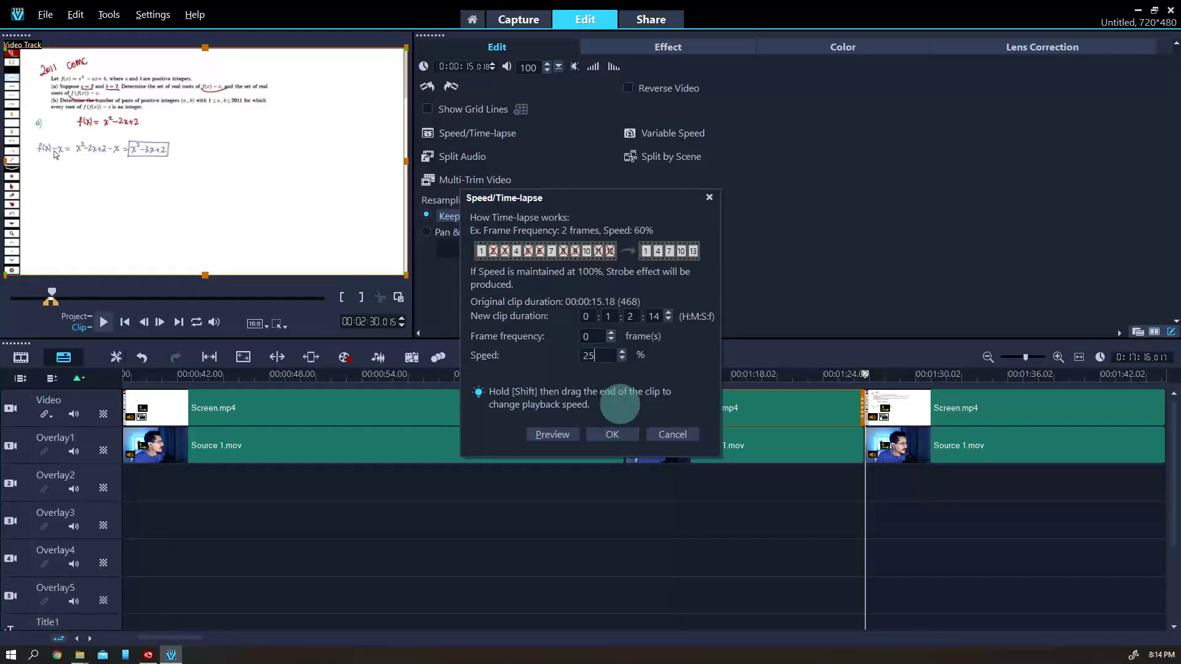
pyautogui.press('Return')
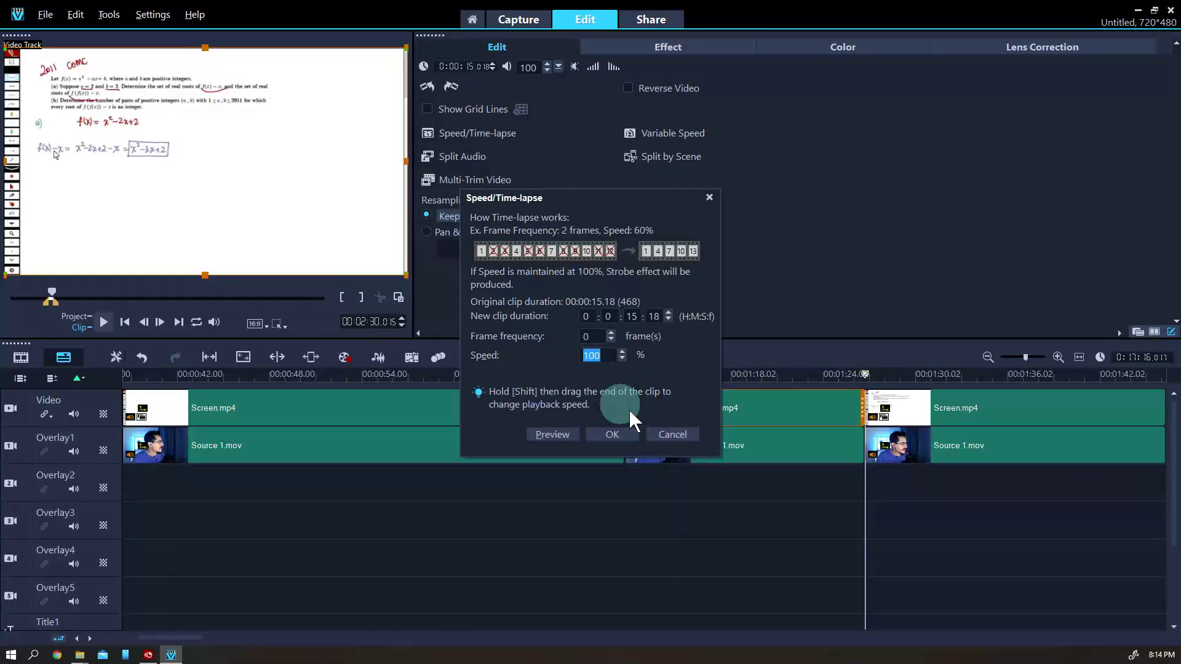
pyautogui.write('250')
pyautogui.press('Return')
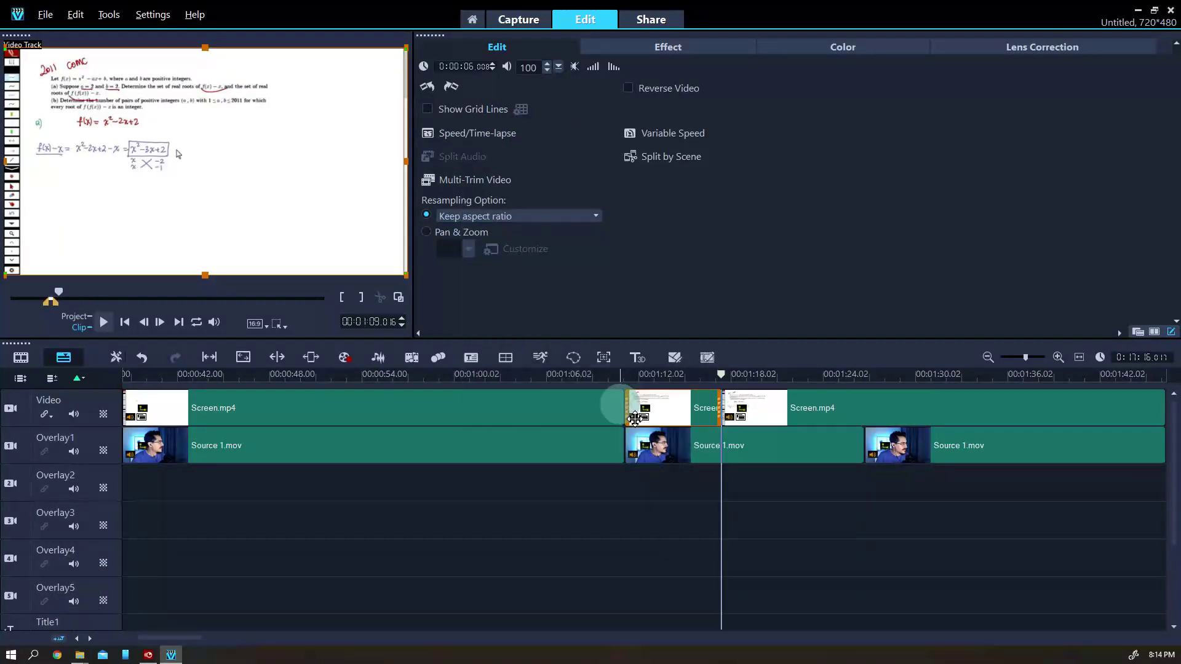
# Speed up the middle webcam clip to match and slide the later Source 1.mov clip to 1:17
pyautogui.click(675, 445)
pyautogui.click(477, 161)
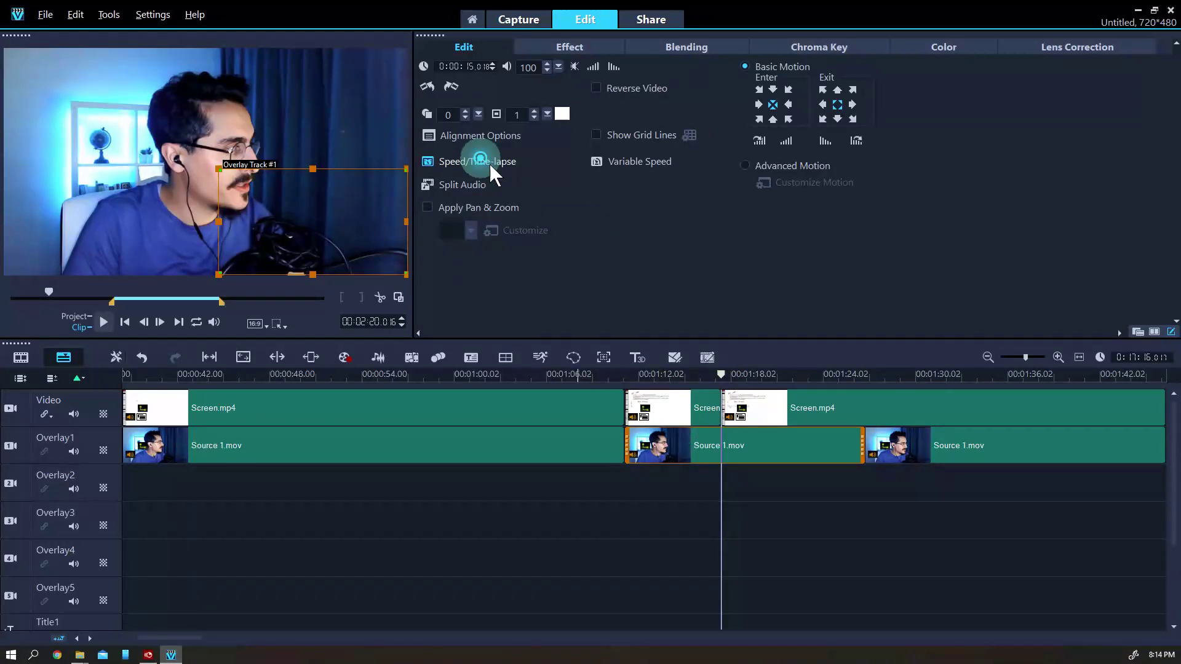
pyautogui.click(599, 355)
pyautogui.write('25')
pyautogui.press('Return')
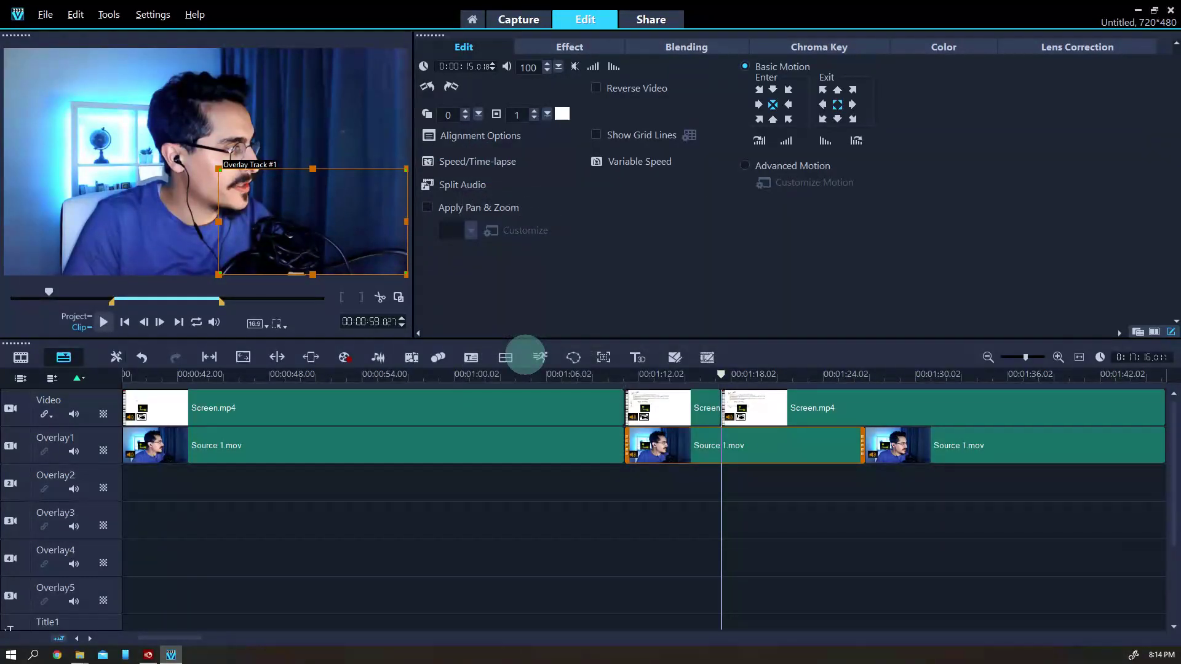
pyautogui.moveTo(891, 449); pyautogui.dragTo(807, 448)
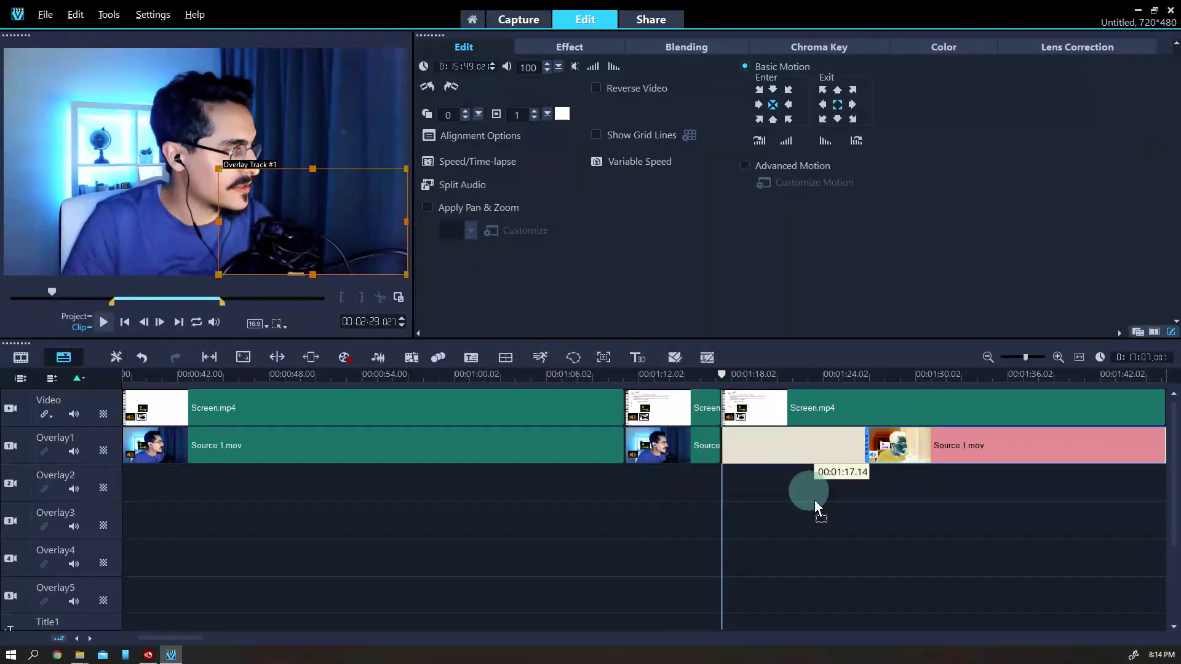
pyautogui.moveTo(734, 482); pyautogui.dragTo(732, 480)
# Mute the sped-up middle Screen.mp4 clip
pyautogui.click(682, 409)
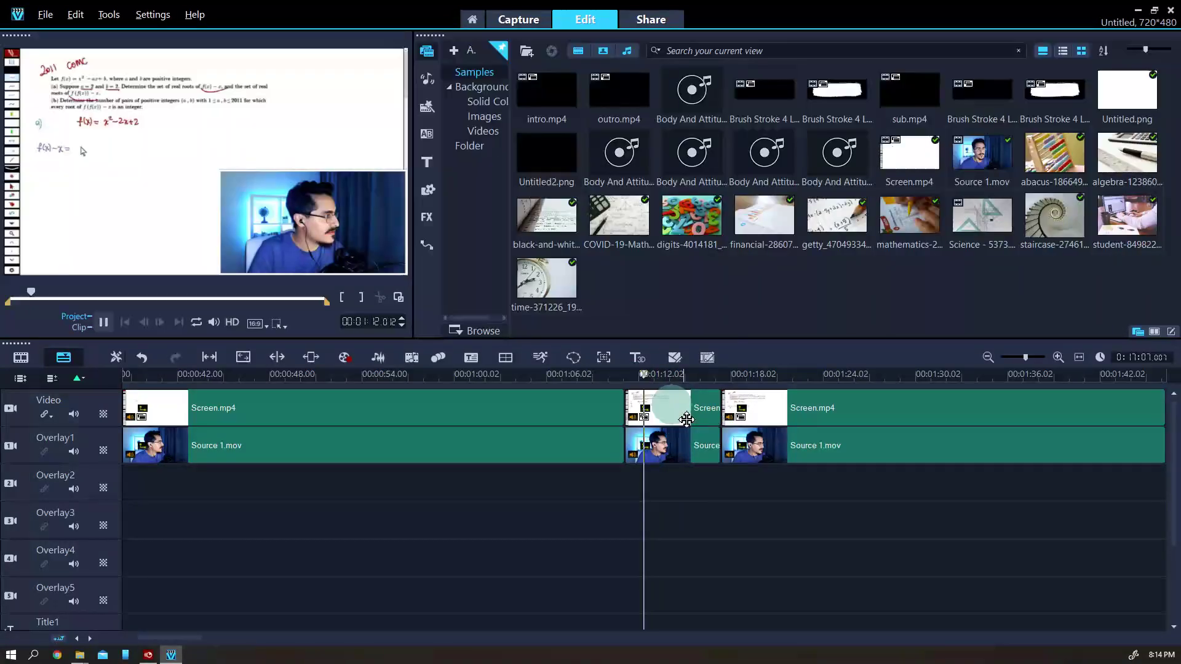
pyautogui.click(574, 66)
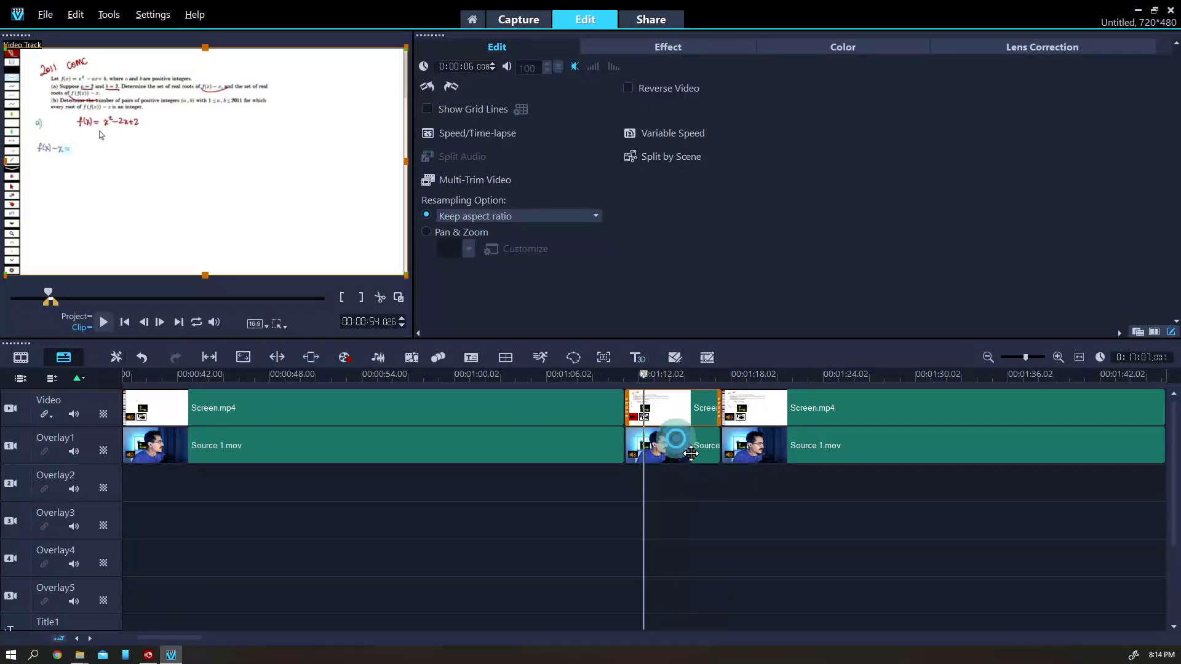
pyautogui.click(690, 453)
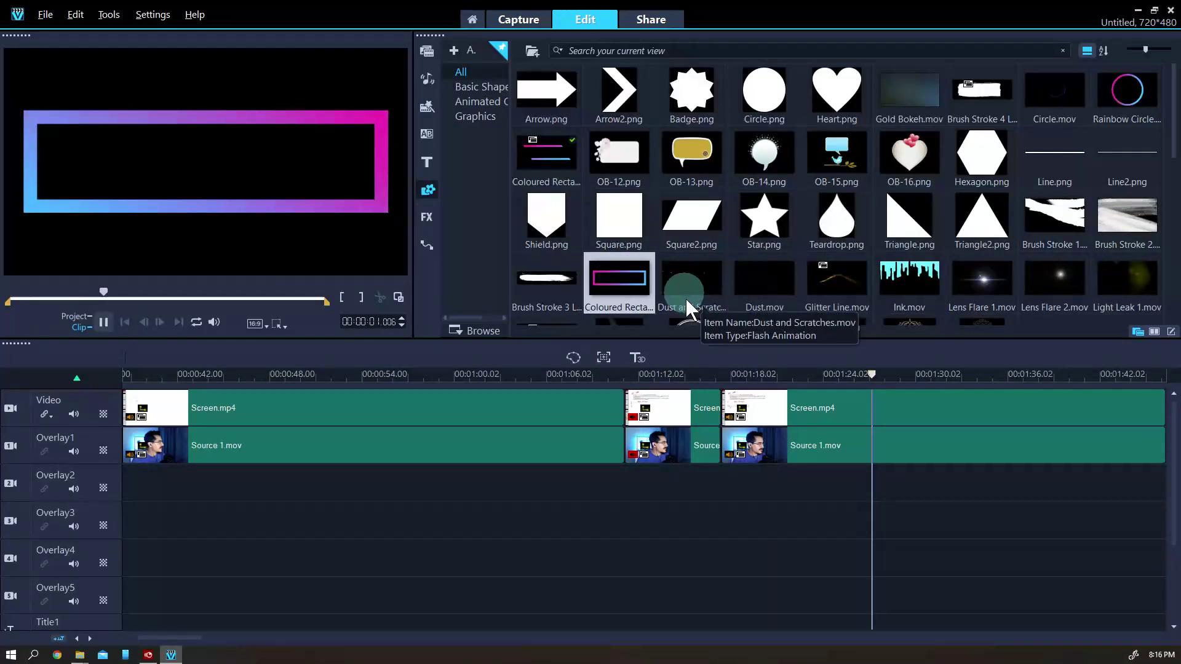
# Place the Coloured Rectangle on Overlay2 with a size-18 CRISS CROSS title inside it
pyautogui.moveTo(621, 289); pyautogui.dragTo(888, 482)
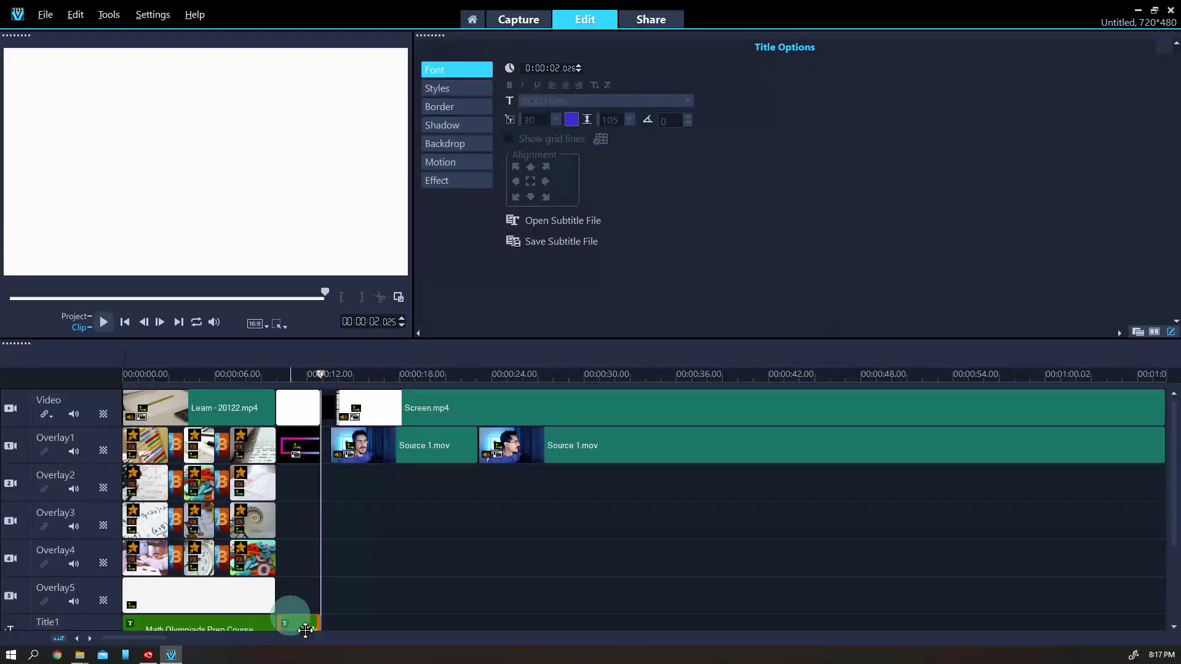
pyautogui.moveTo(290, 623); pyautogui.dragTo(1101, 507)
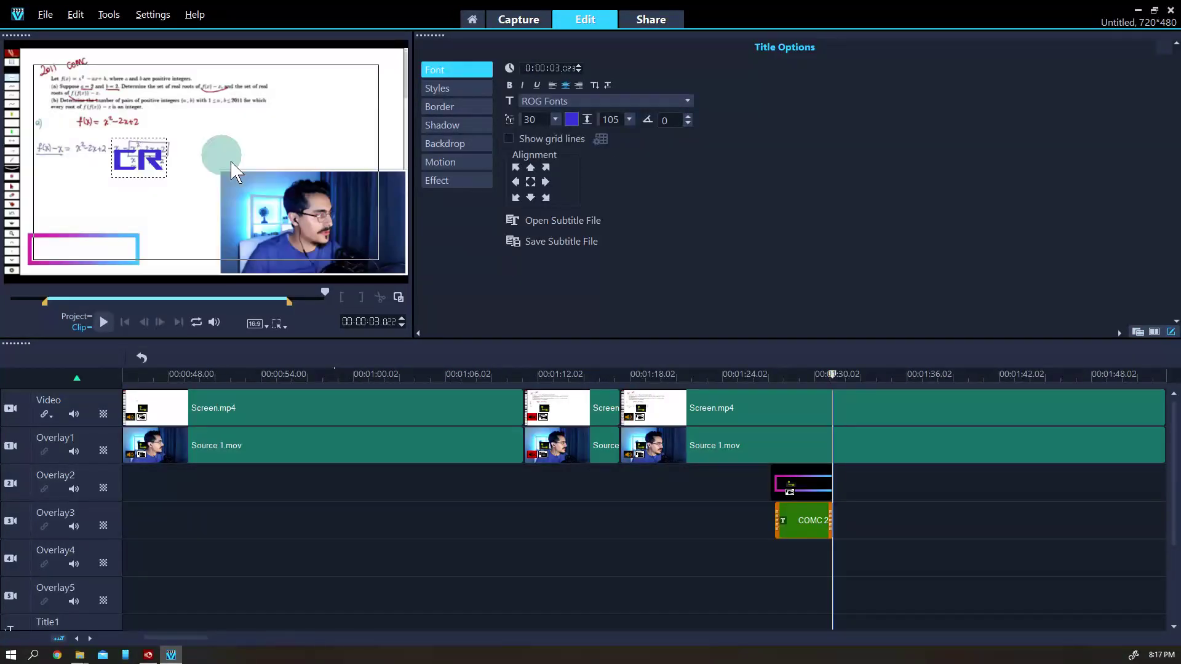
pyautogui.click(387, 153)
pyautogui.moveTo(364, 175); pyautogui.dragTo(161, 250)
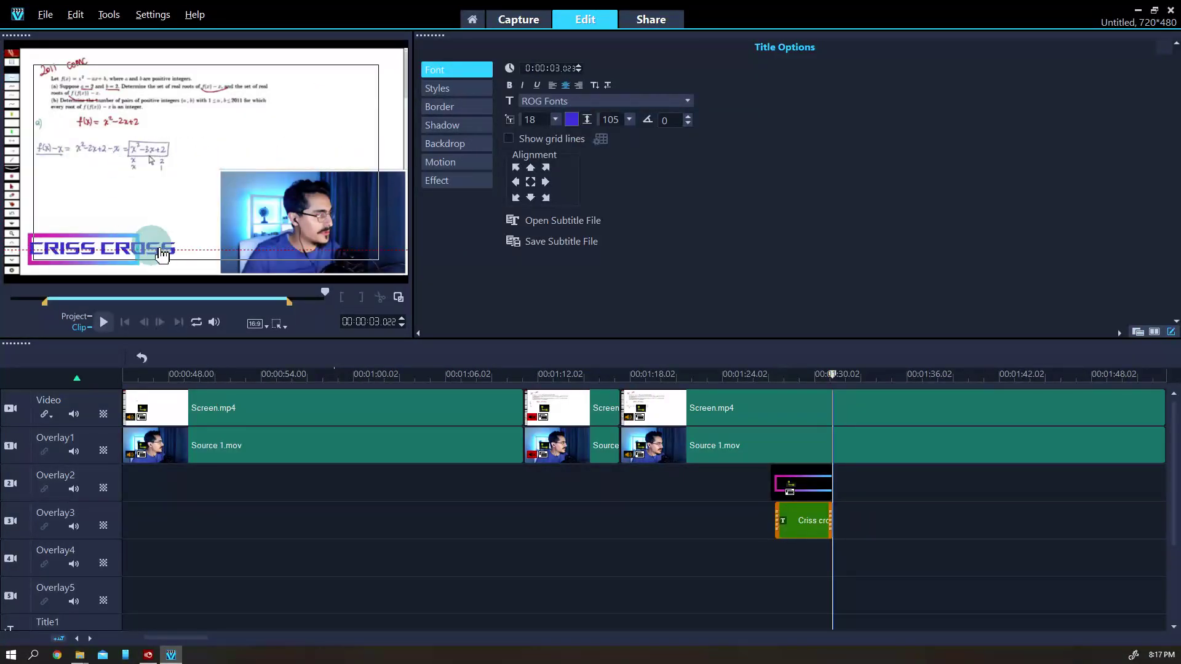
# Change the CRISS CROSS title's font to AR JULIAN
pyautogui.click(606, 101)
pyautogui.scroll(10, 746, 123)
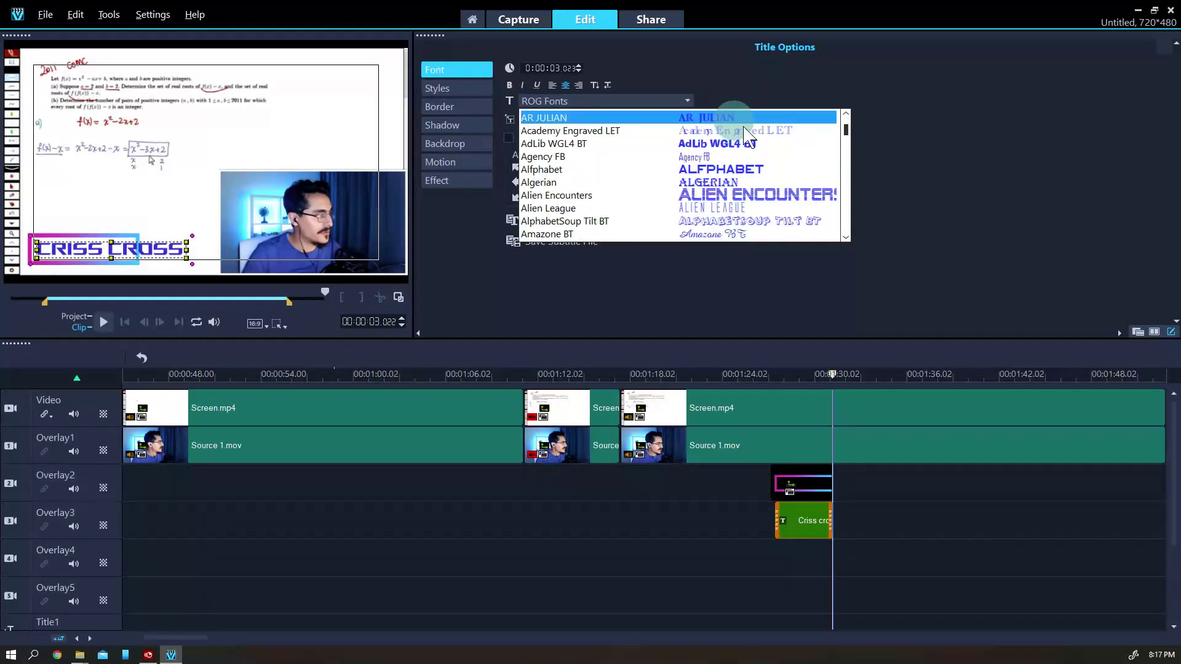
pyautogui.click(733, 120)
pyautogui.moveTo(769, 389); pyautogui.dragTo(857, 389)
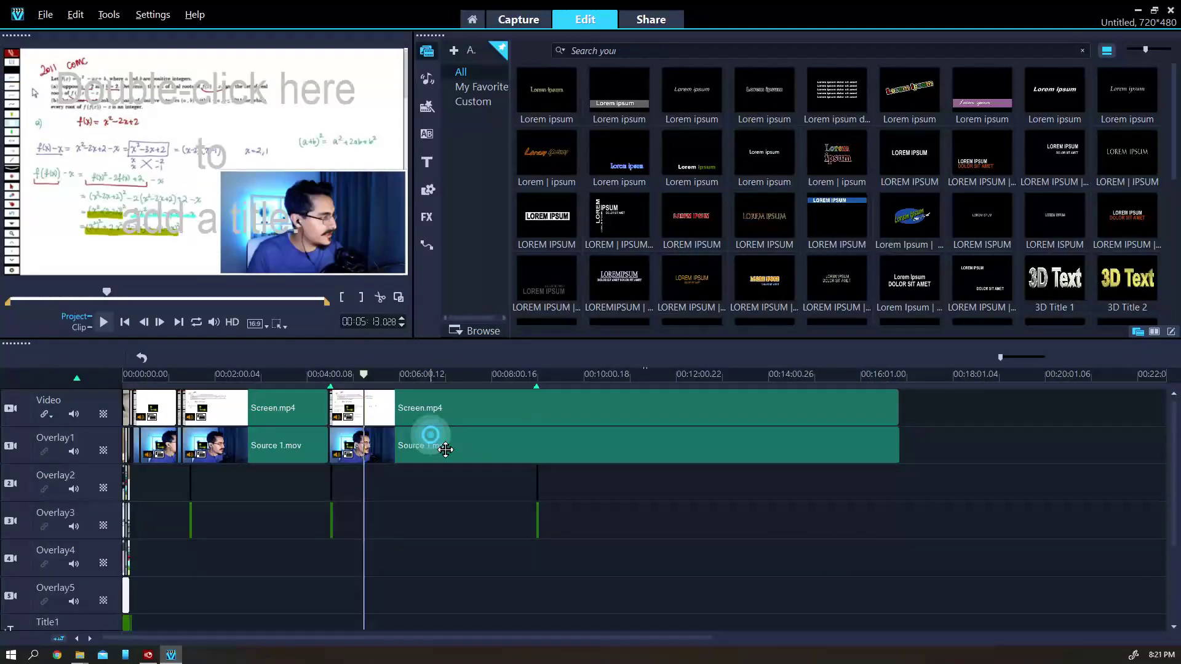
pyautogui.click(430, 438)
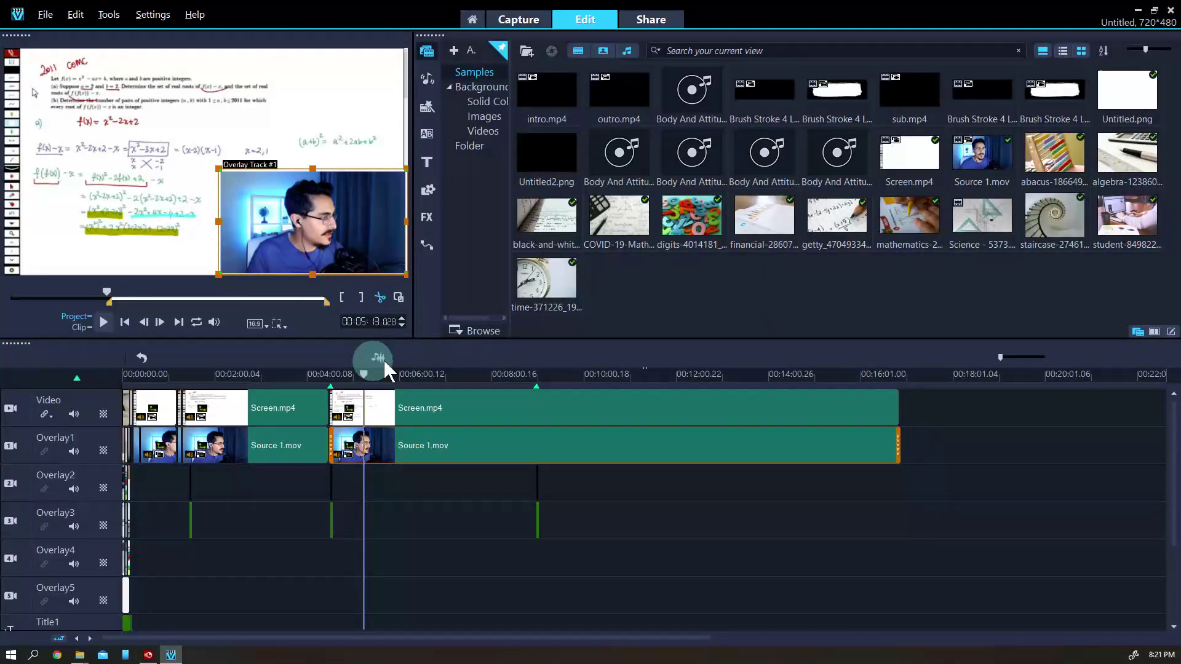
# Split the webcam clip and shrink that piece into the frame's upper right
pyautogui.click(380, 298)
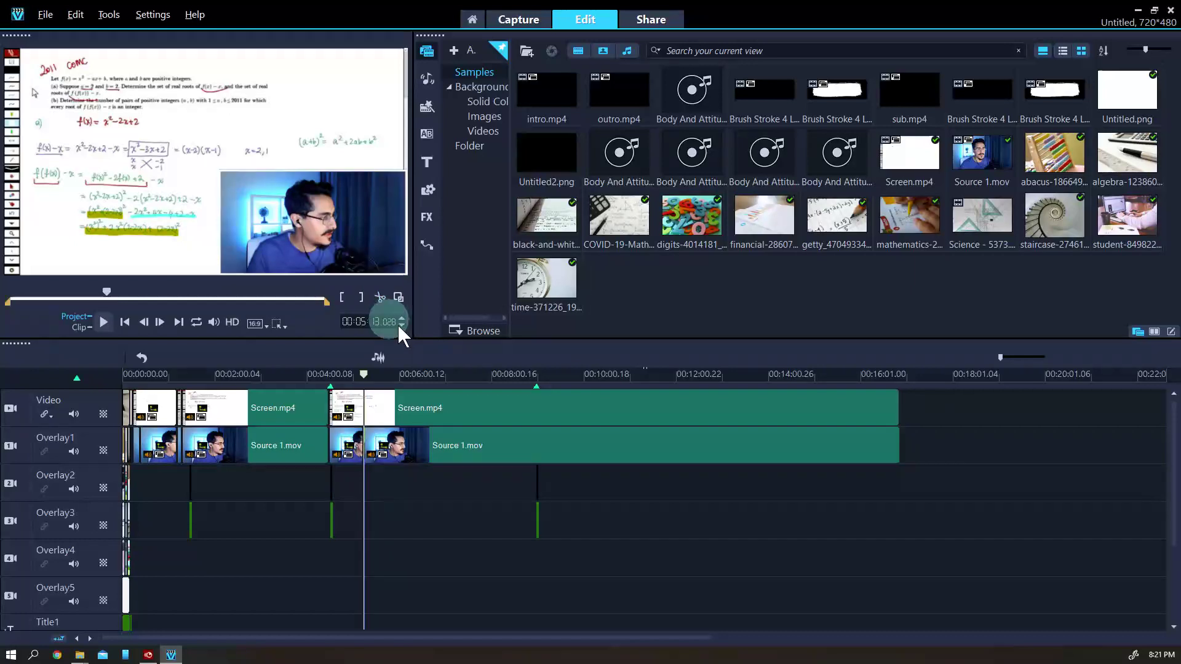
pyautogui.click(254, 200)
pyautogui.doubleClick(412, 438)
pyautogui.moveTo(221, 171); pyautogui.dragTo(240, 180)
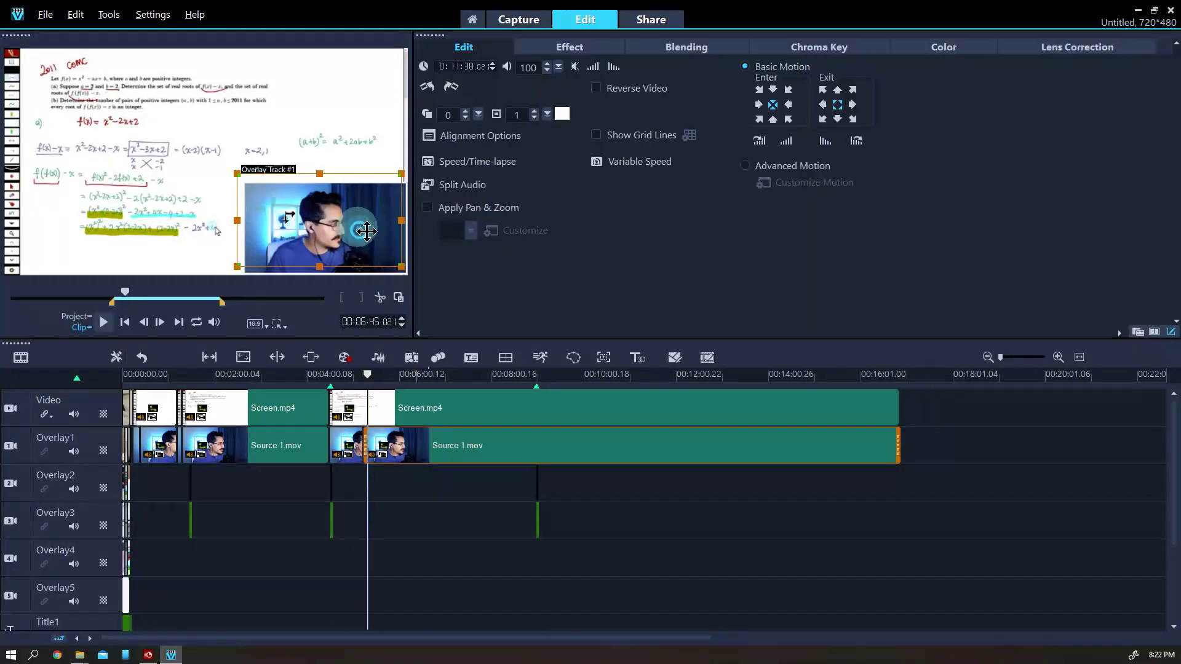
pyautogui.moveTo(374, 247); pyautogui.dragTo(369, 118)
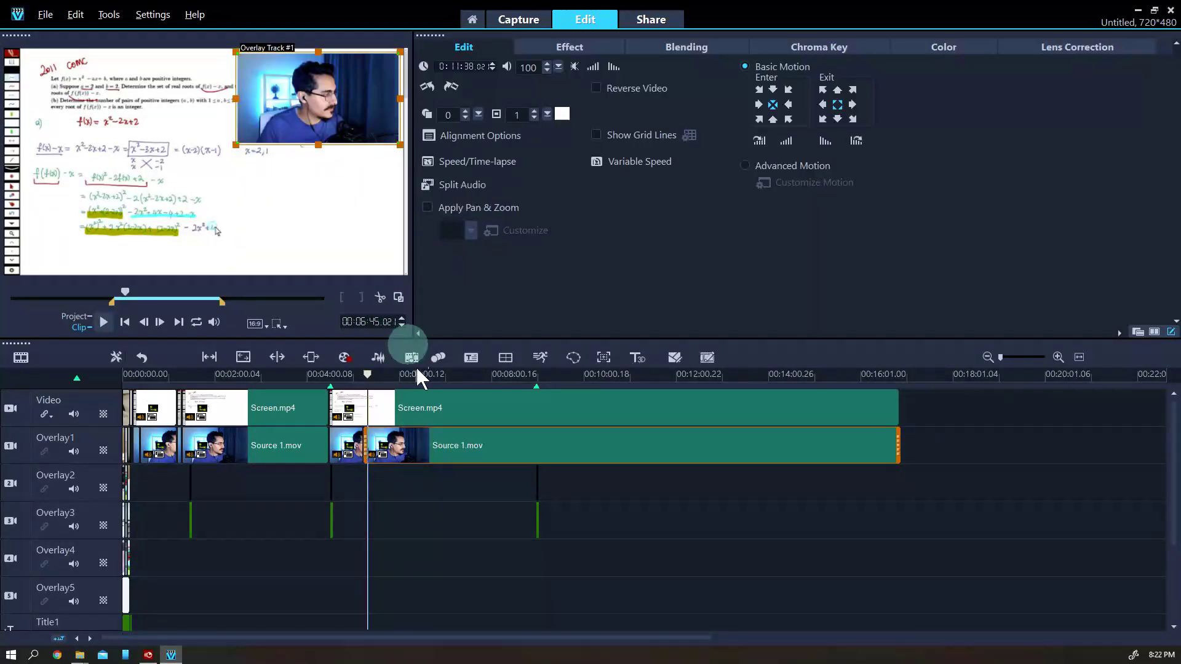
pyautogui.moveTo(317, 374); pyautogui.dragTo(701, 397)
# Split again and move the later webcam piece to the bottom left, then advance to 16:00
pyautogui.click(385, 301)
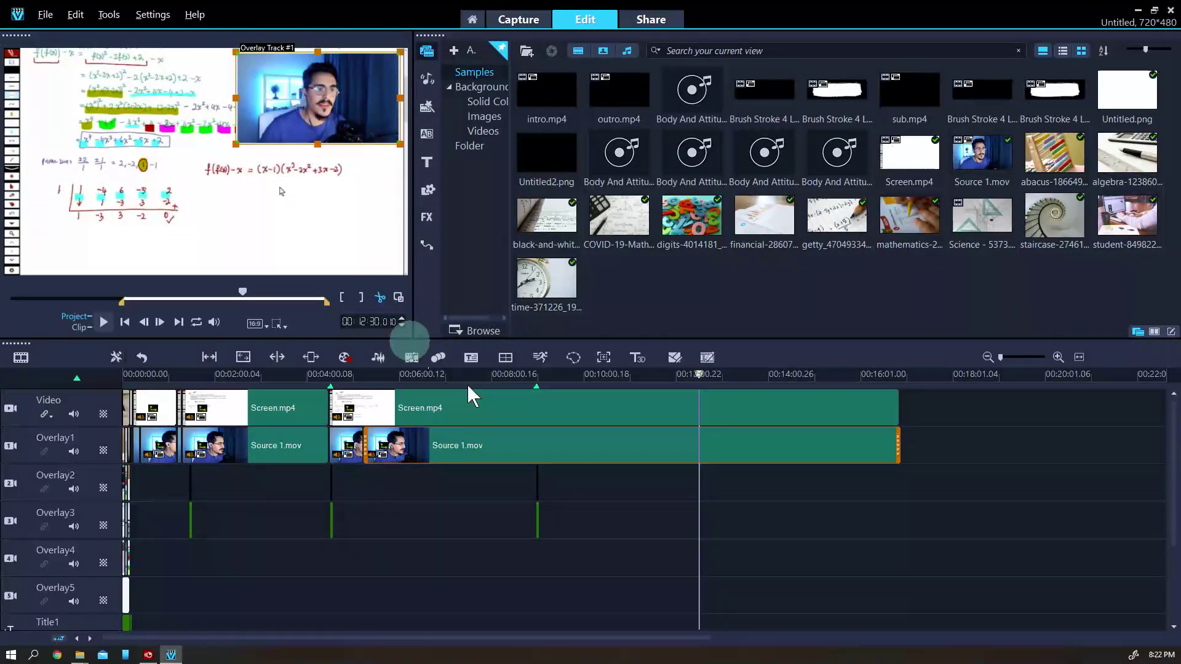
pyautogui.click(742, 438)
pyautogui.moveTo(208, 179); pyautogui.dragTo(122, 219)
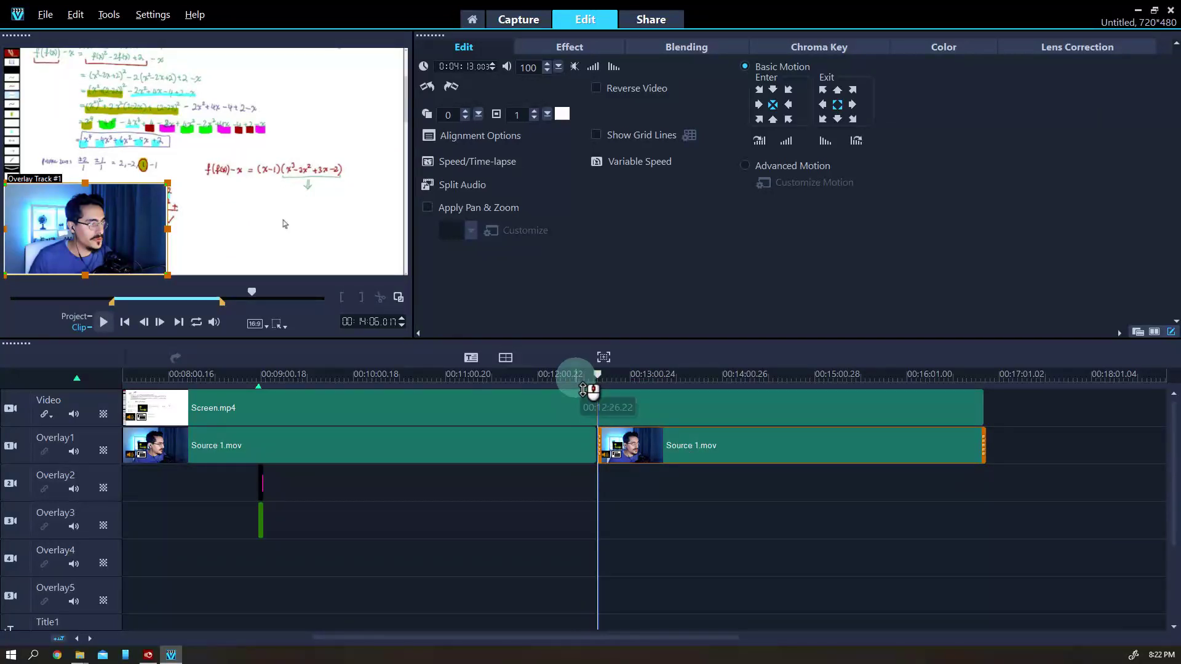
pyautogui.moveTo(583, 389); pyautogui.dragTo(963, 459)
pyautogui.click(380, 298)
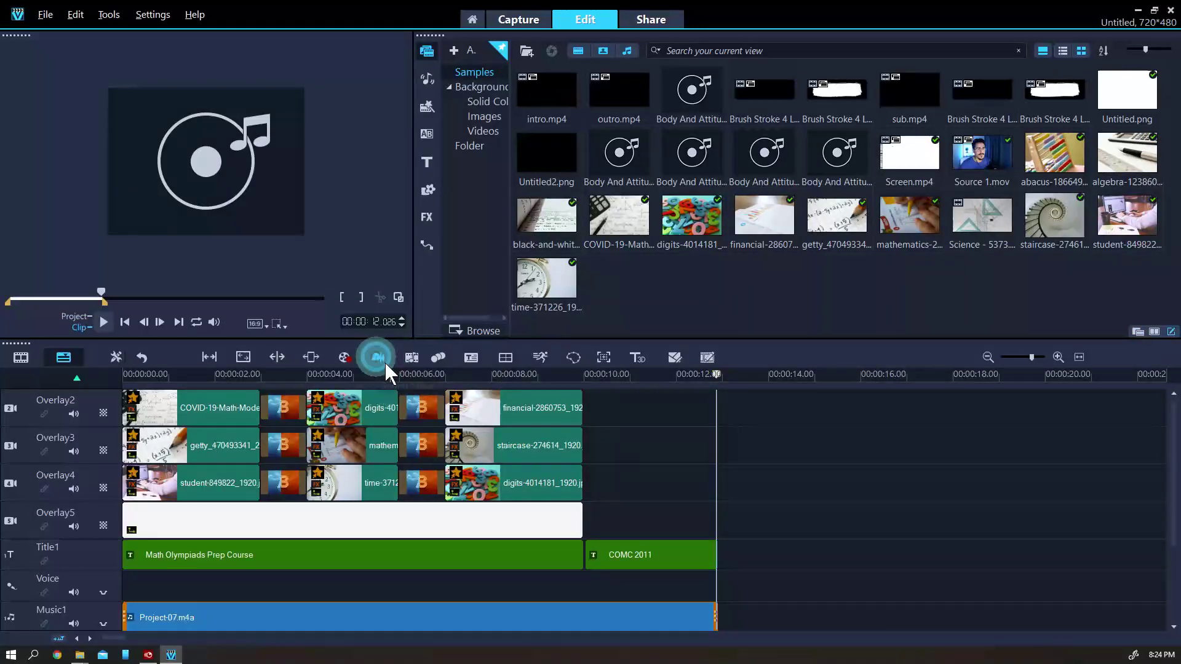
# With the Sound Mixer shown, extend the Project-07.m4a music clip on Music1 to about 43 seconds
pyautogui.click(384, 361)
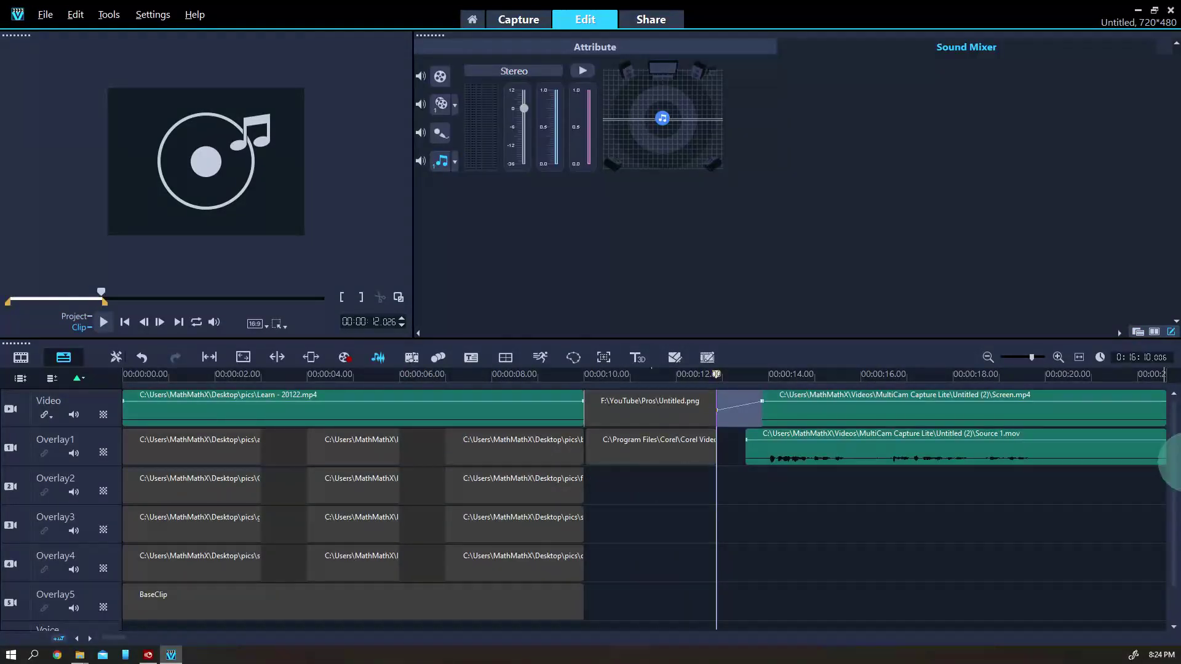
pyautogui.scroll(-2, 1162, 625)
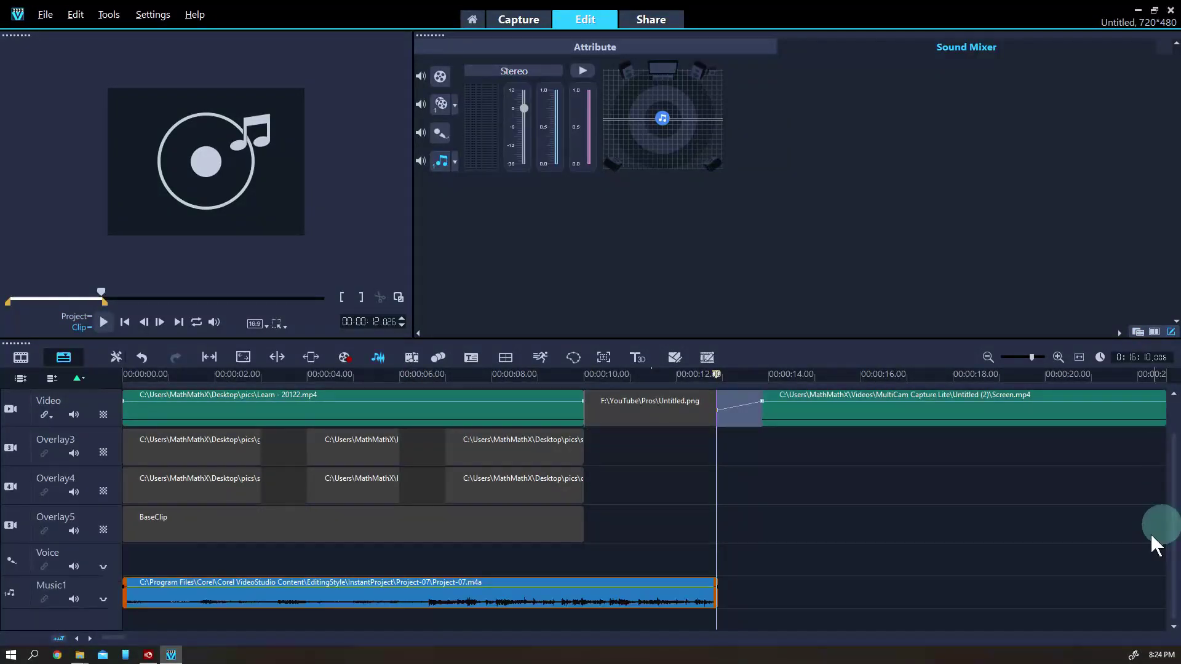
pyautogui.moveTo(715, 595); pyautogui.dragTo(1102, 600)
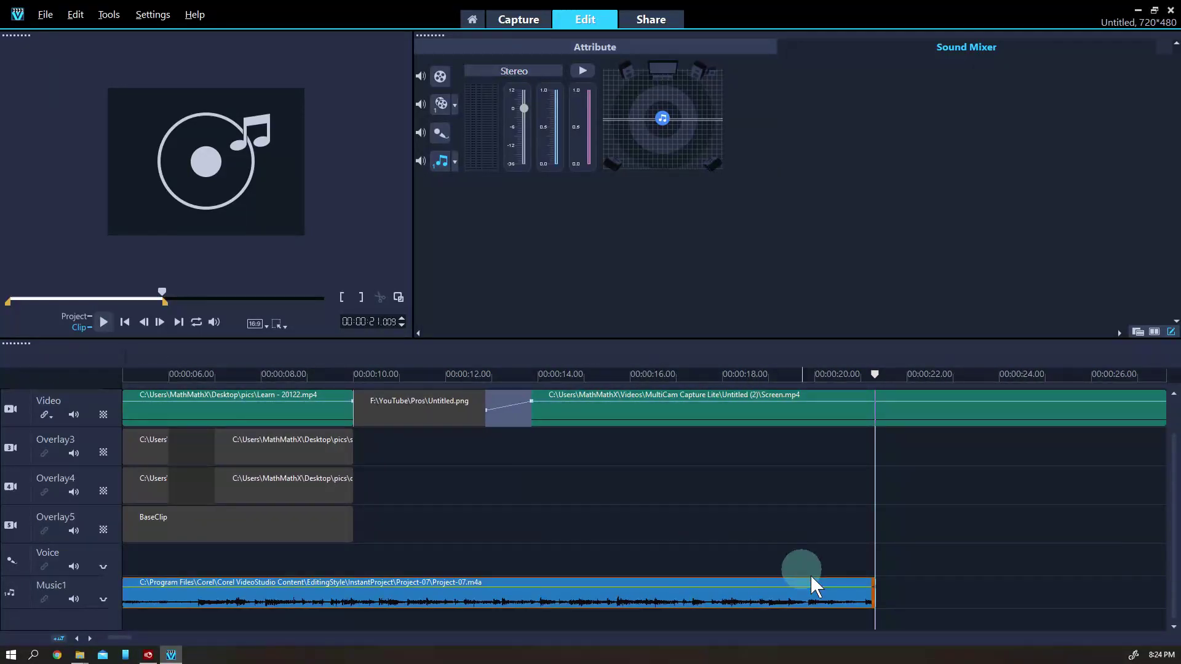
pyautogui.scroll(-2, 811, 578)
pyautogui.moveTo(466, 613); pyautogui.dragTo(811, 608)
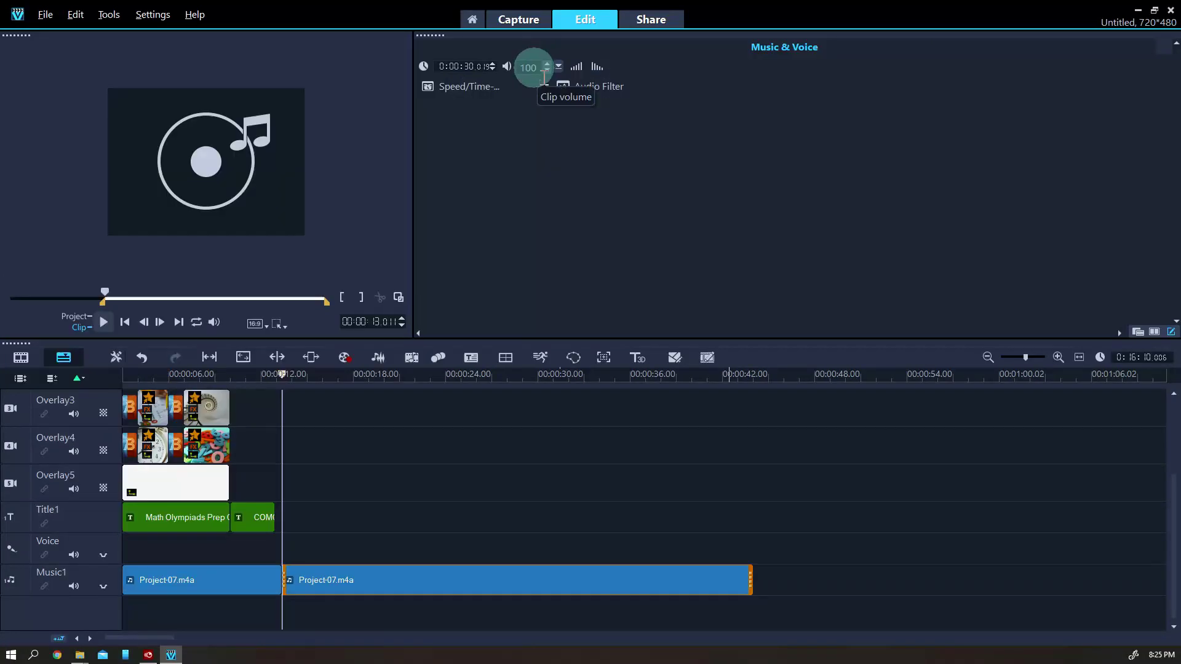
# Set the music clip volume to 10, then preview the project from 00:00:07.01 to about 0:25
pyautogui.write('10')
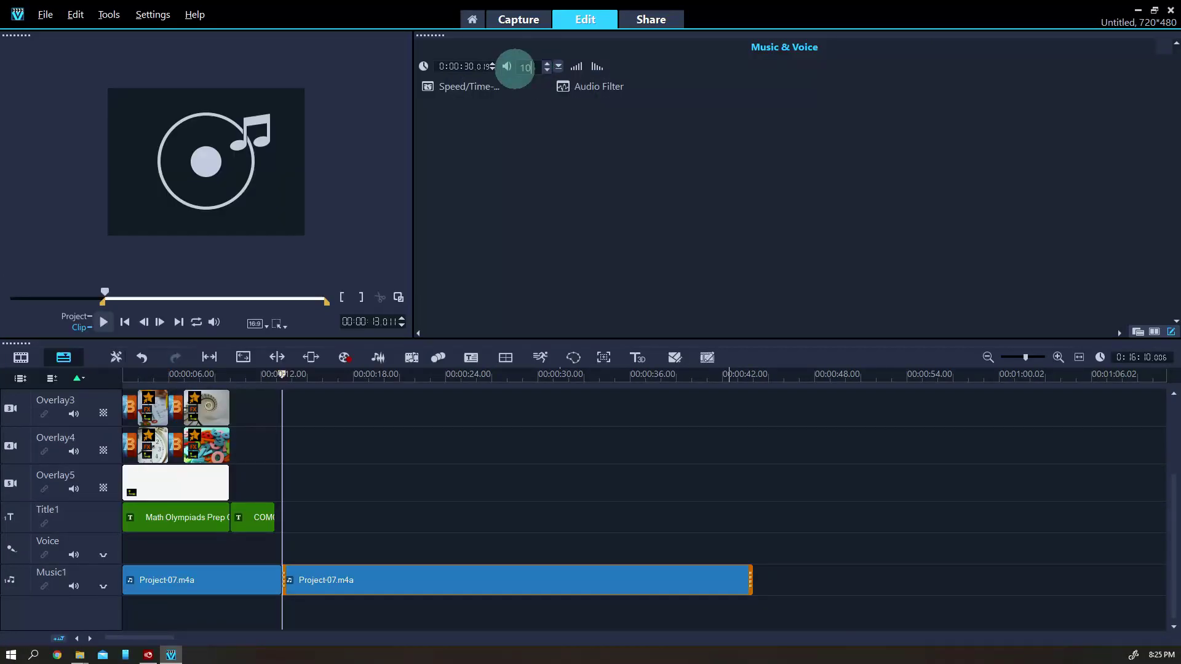
pyautogui.click(237, 375)
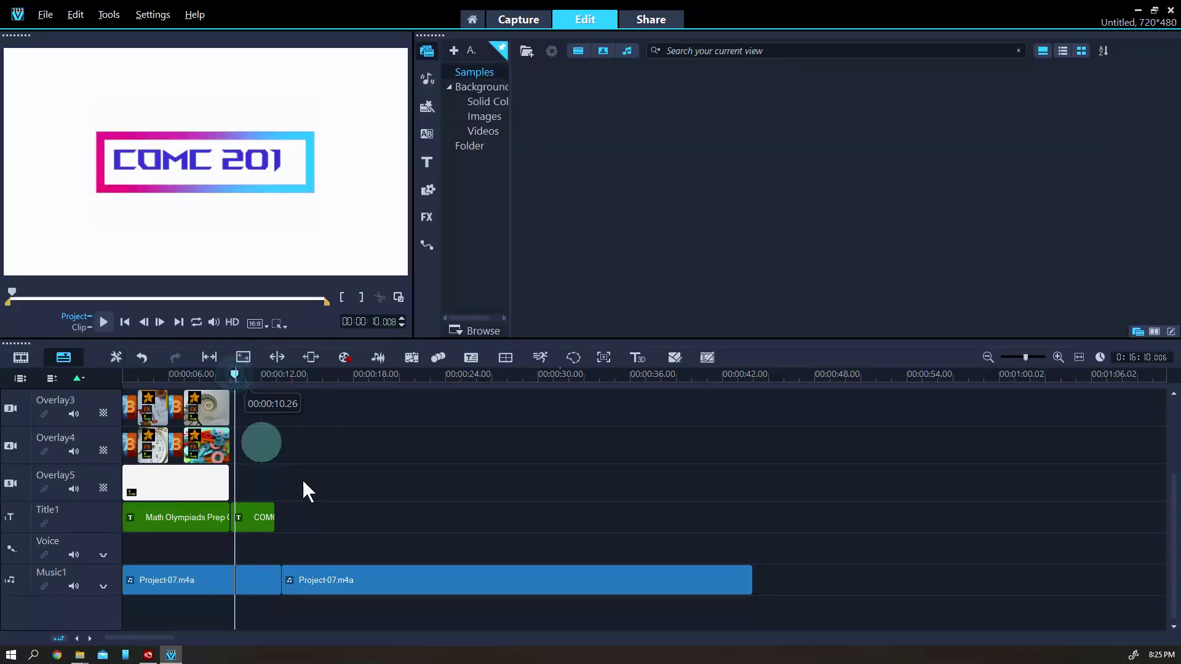
pyautogui.click(185, 375)
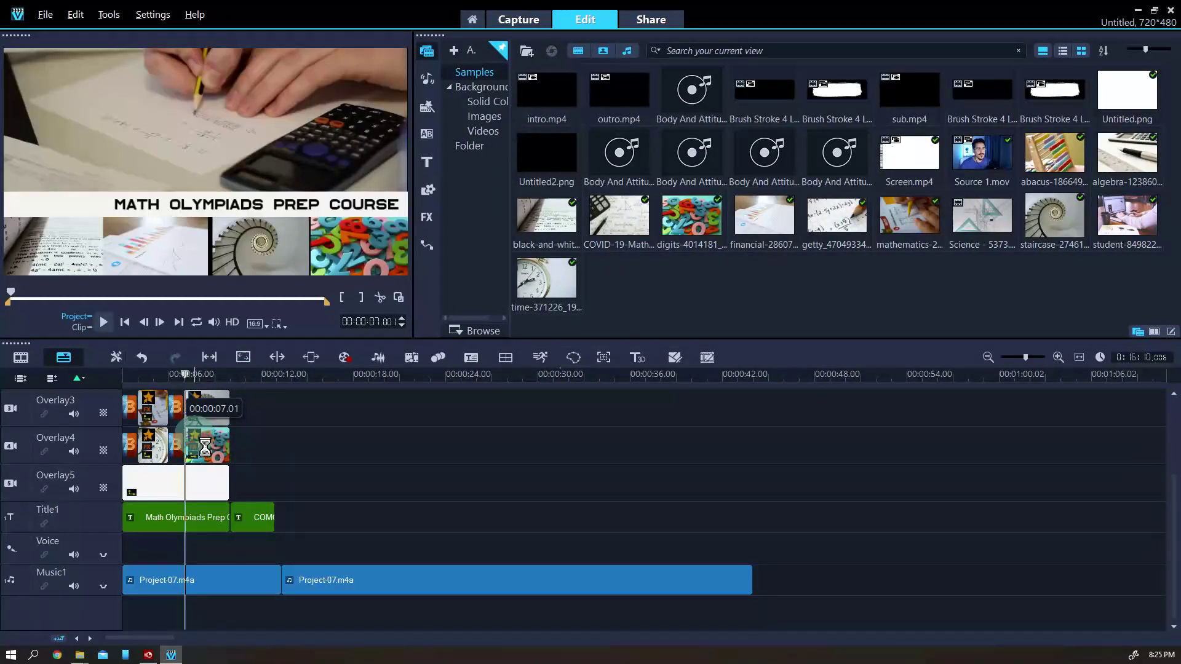
pyautogui.press('space')
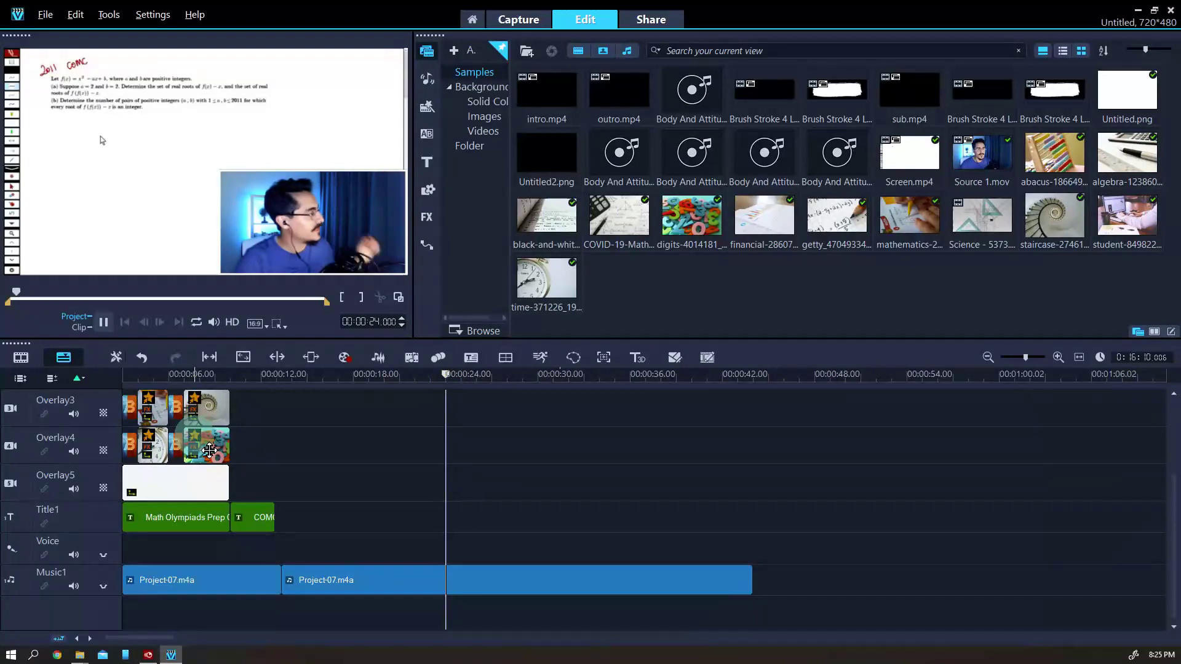
pyautogui.click(157, 120)
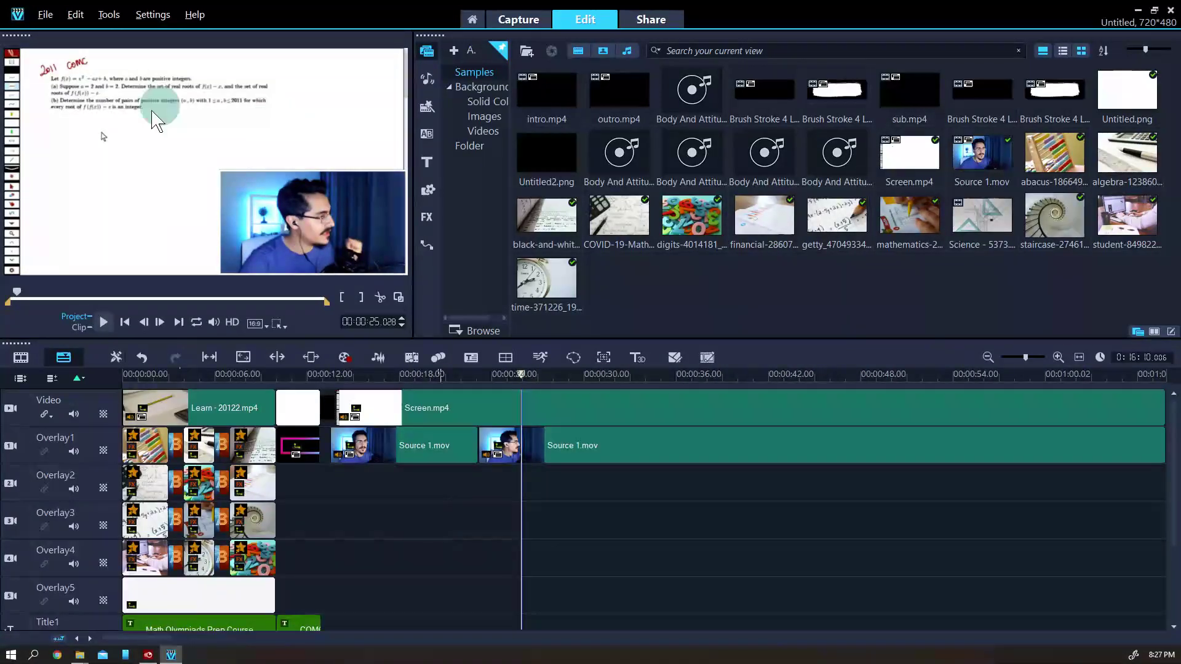
# Save the project under the new name corel2
pyautogui.click(46, 14)
pyautogui.click(56, 97)
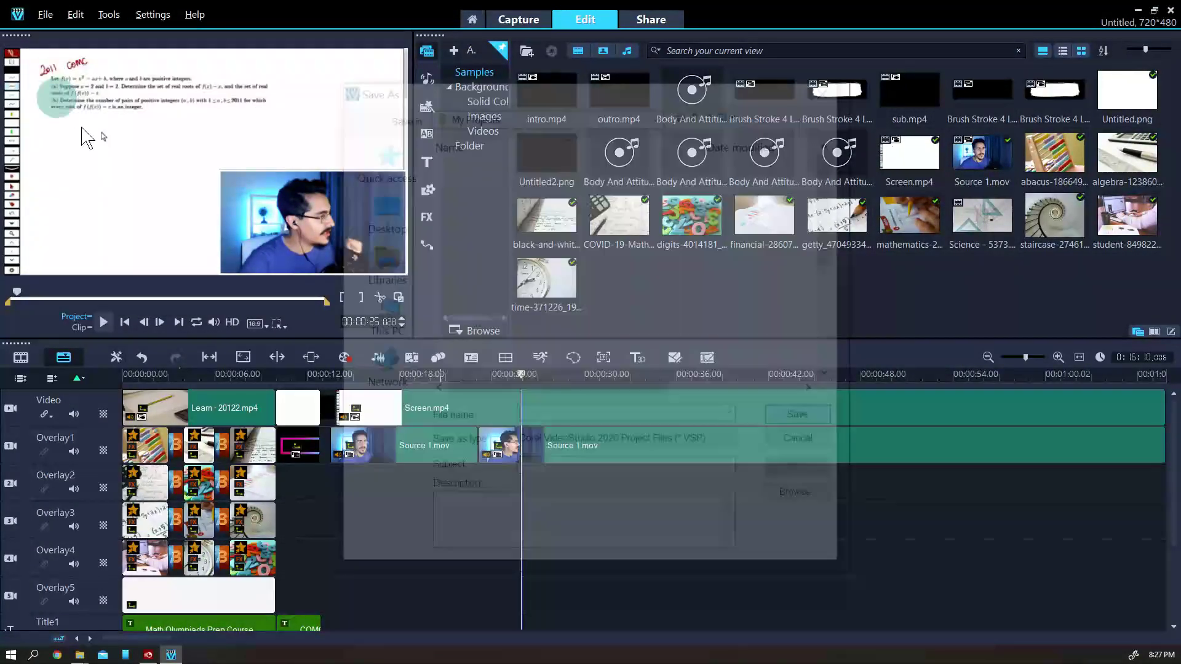
pyautogui.click(596, 414)
pyautogui.write('corel2')
pyautogui.press('Return')
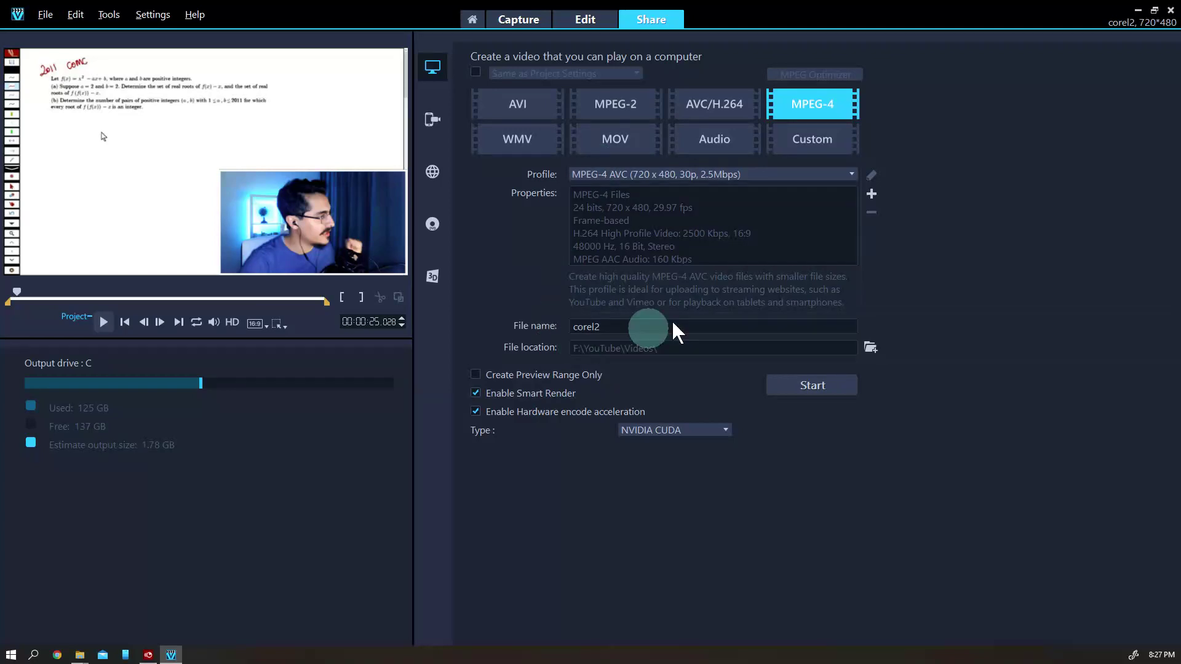
# Render the corel2 video with the MPEG-4 AVC 1920 x 1080, 120p, 30Mbps profile
pyautogui.click(695, 174)
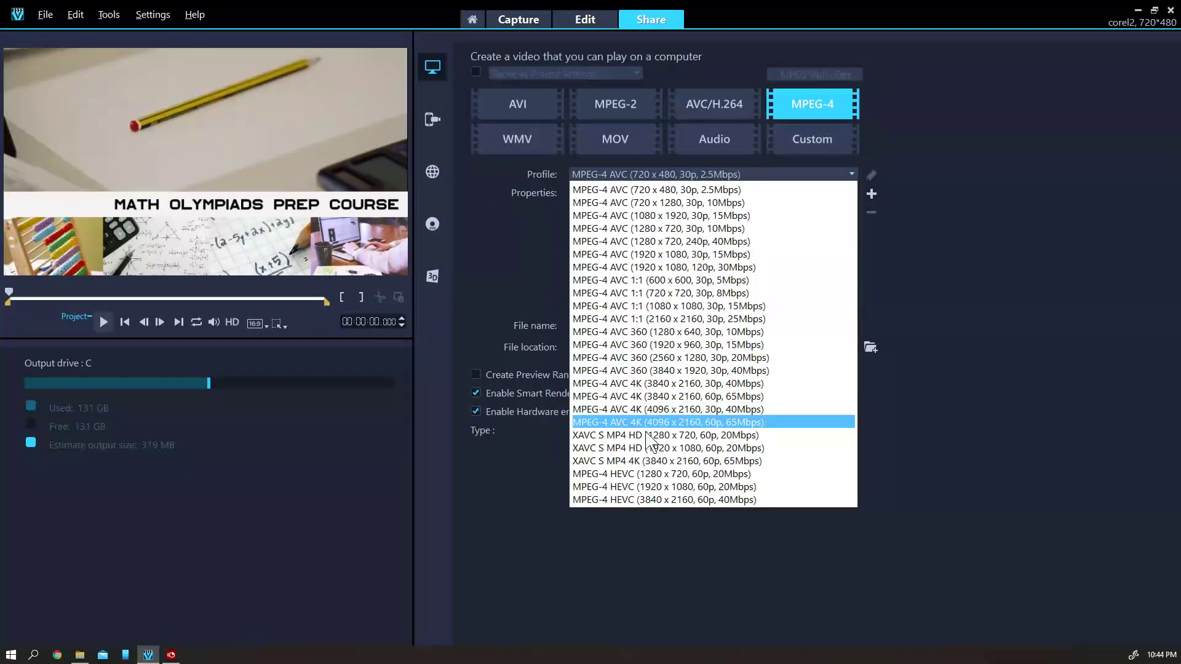
pyautogui.click(647, 266)
pyautogui.click(781, 386)
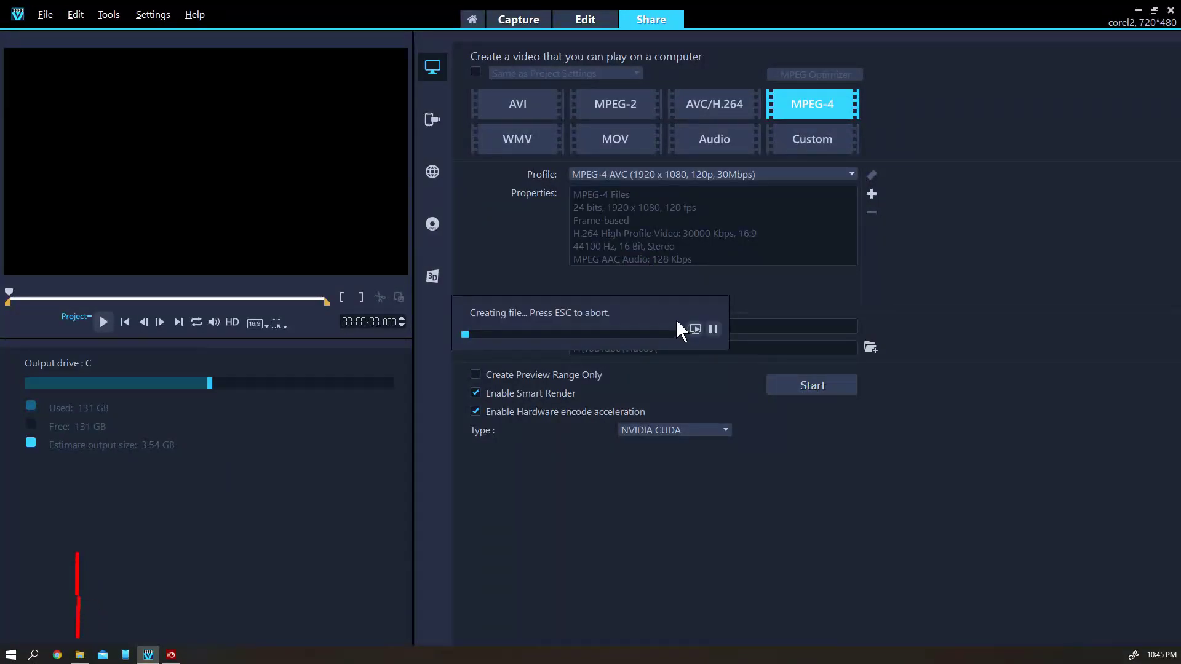